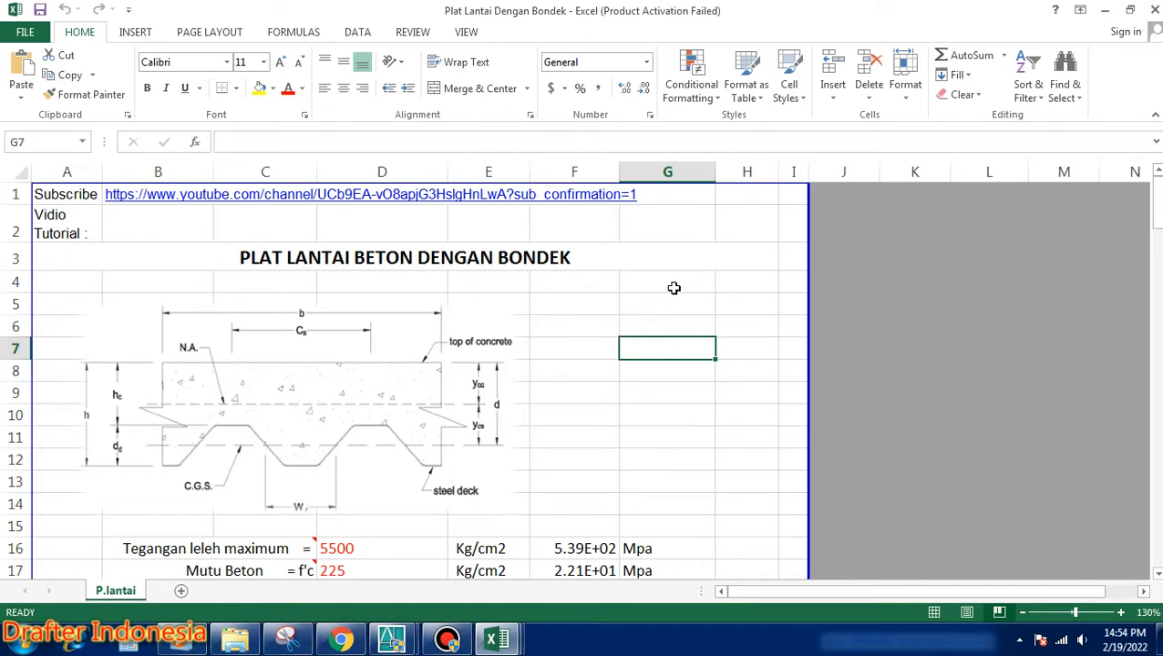
# Look over the bondek slab section diagram and the material strength inputs below it
pyautogui.scroll(-1, 676, 284)
pyautogui.scroll(1, 680, 280)
pyautogui.click(1157, 575)
pyautogui.click(1157, 575)
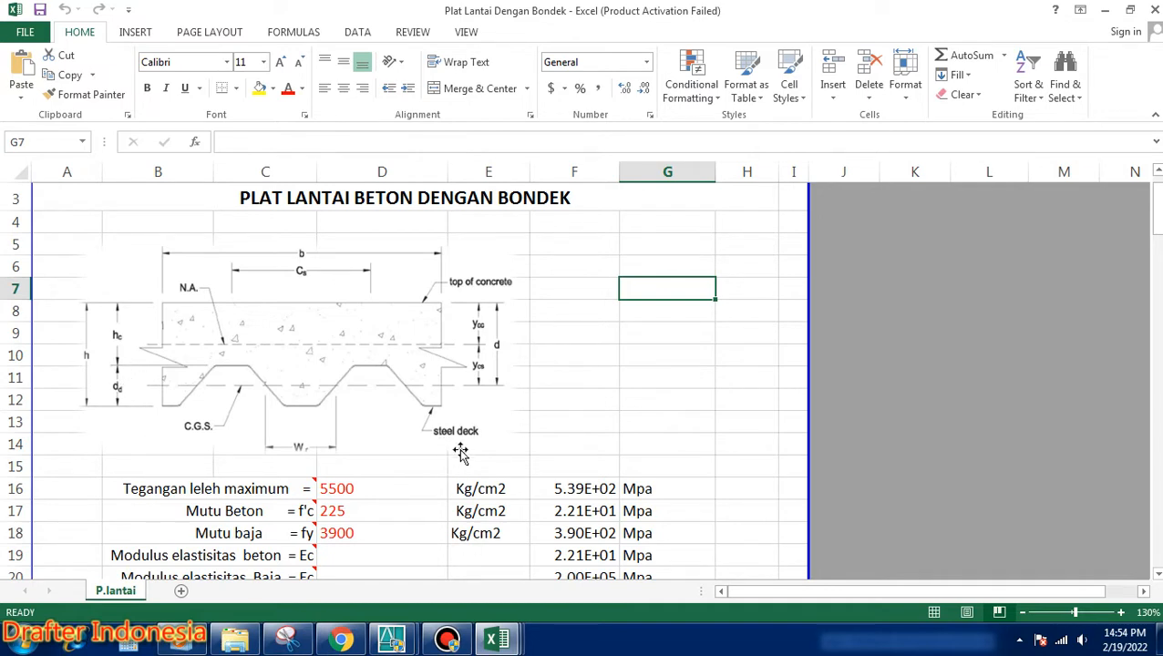
pyautogui.scroll(-1, 418, 398)
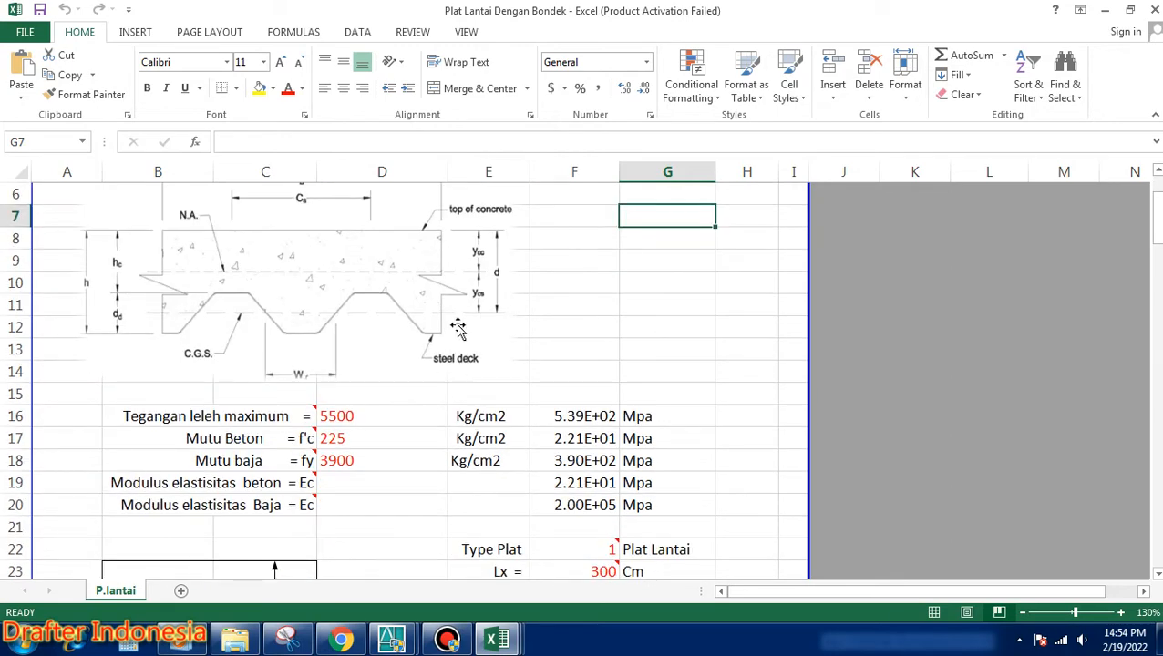
pyautogui.scroll(1, 457, 328)
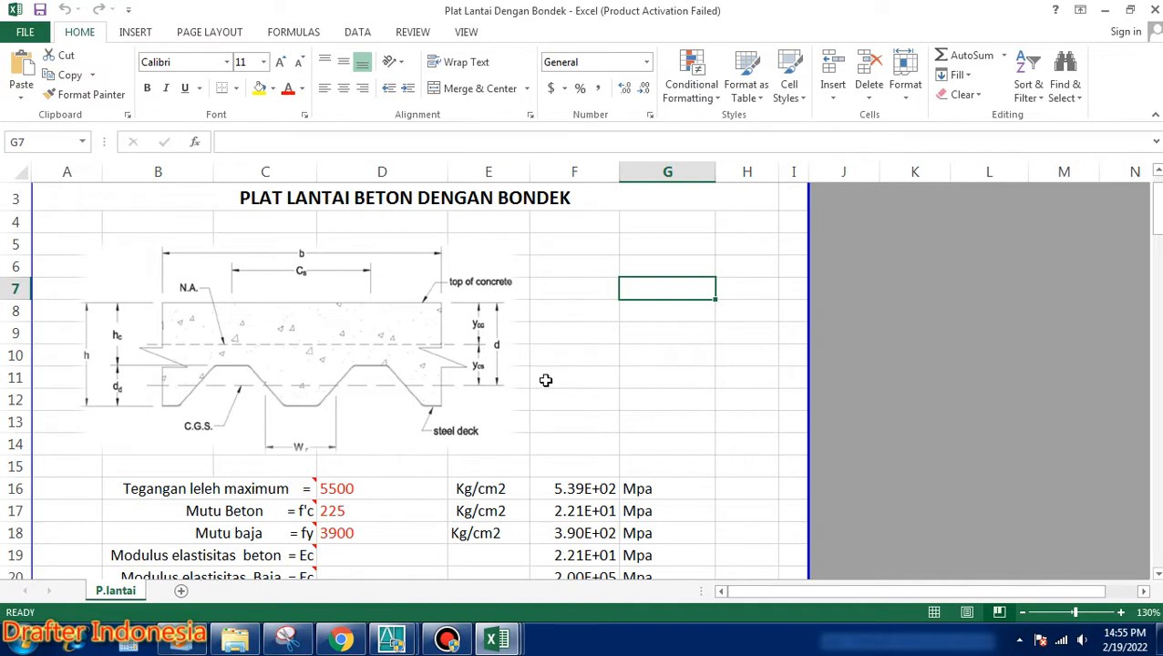
pyautogui.scroll(-1, 462, 320)
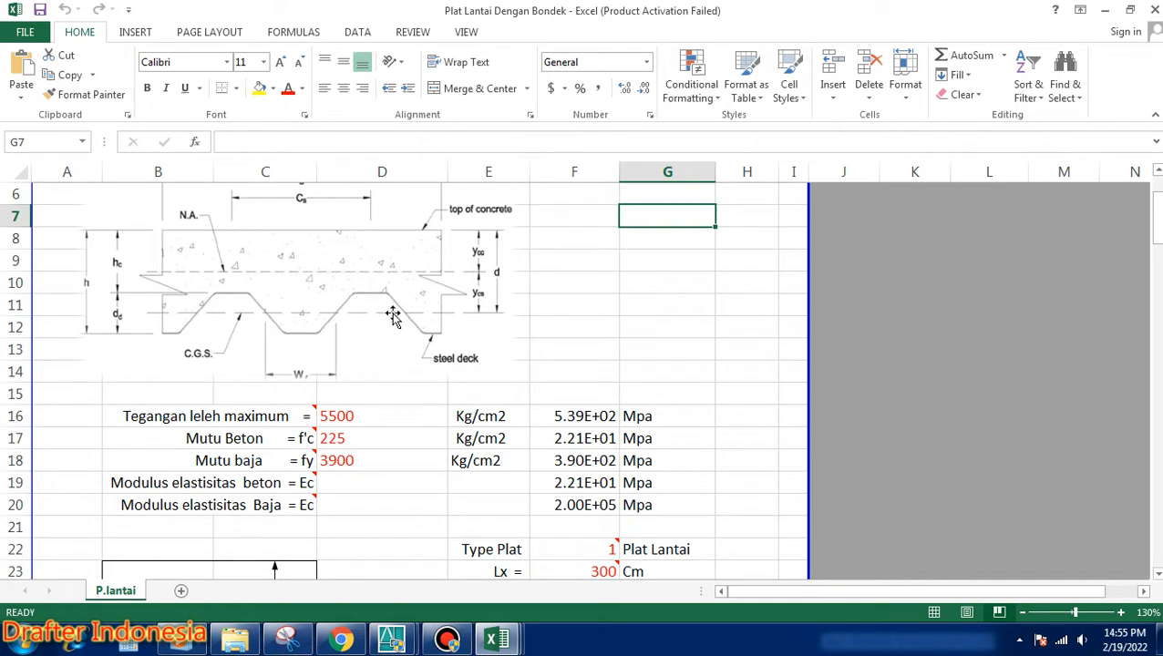
# Examine the material strength inputs in D16:D18 and the MPa conversion and elastic modulus formulas in F16:F20
pyautogui.click(398, 415)
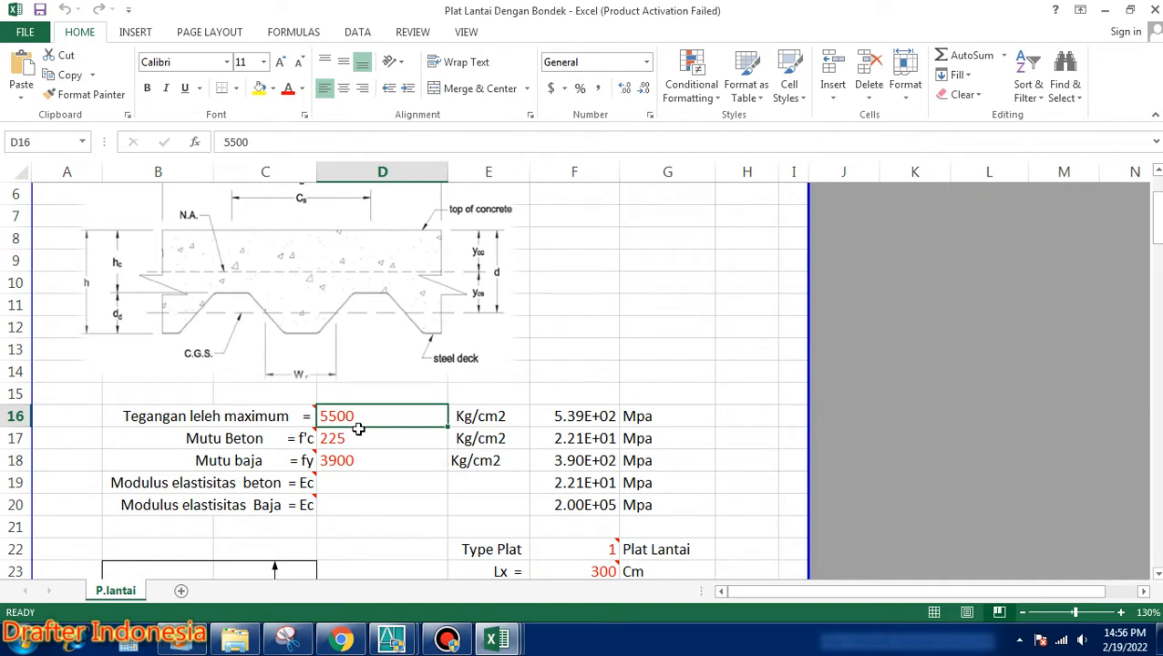
pyautogui.click(418, 436)
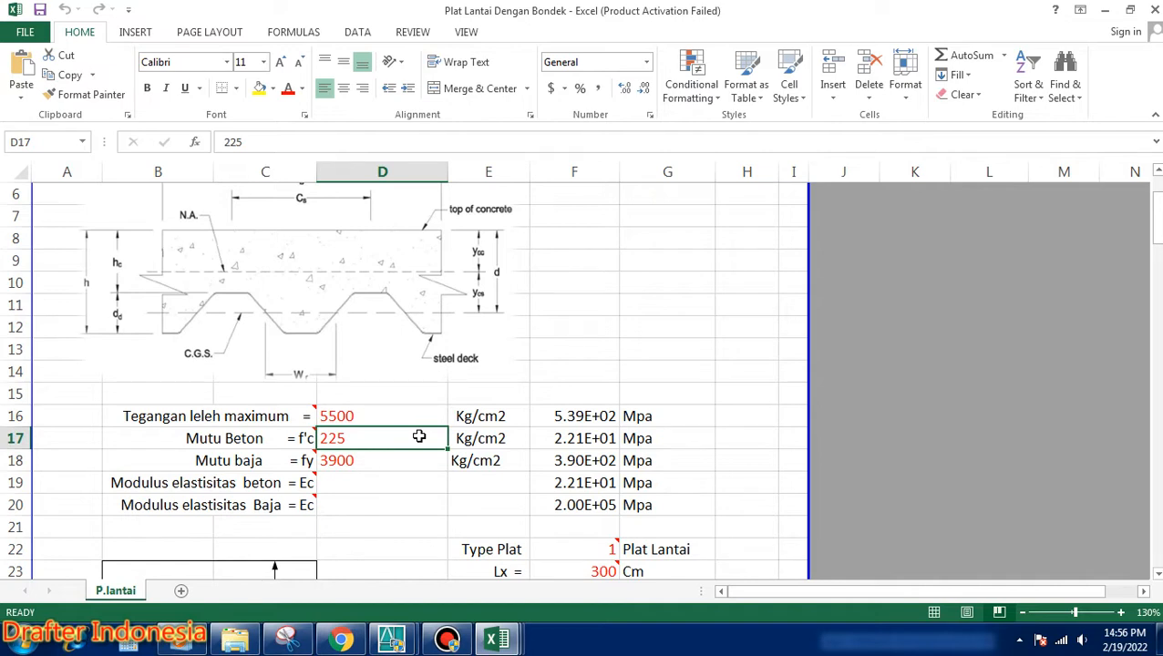
pyautogui.click(574, 439)
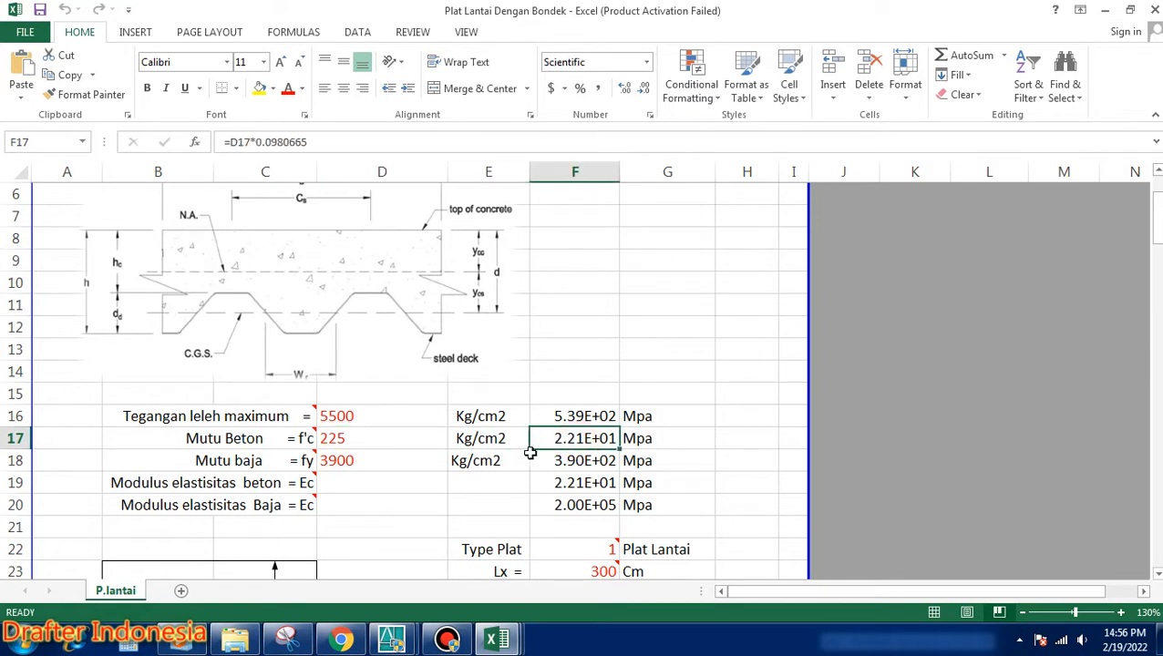
pyautogui.click(382, 464)
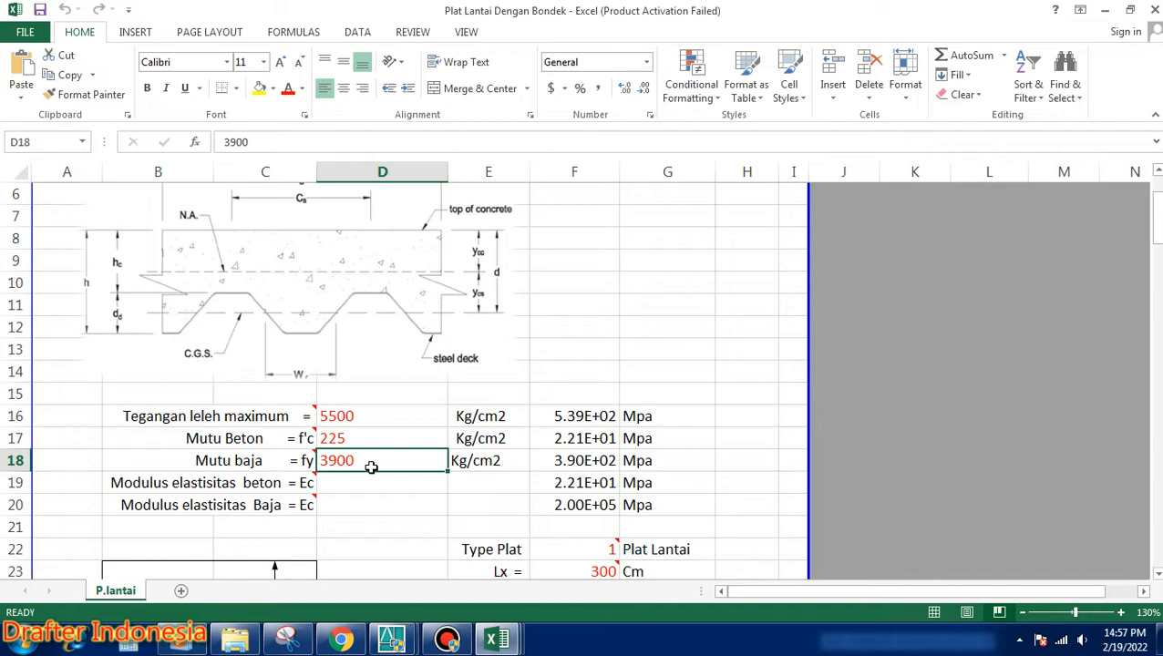
pyautogui.press('Return')
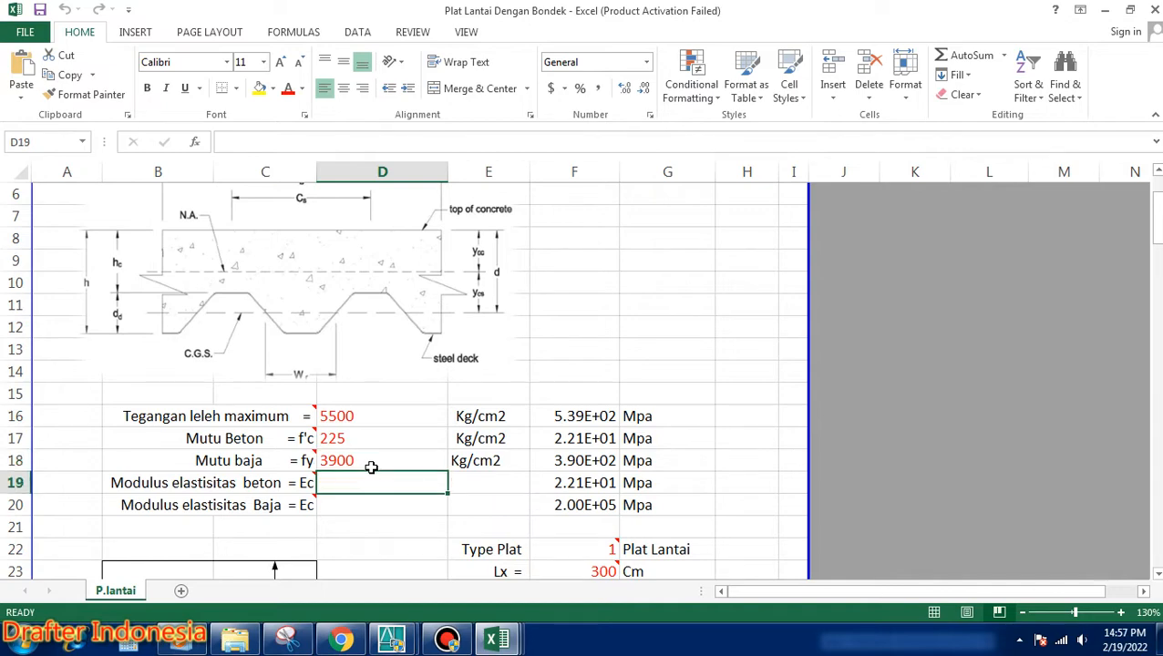
pyautogui.press('Right')
pyautogui.press('Right')
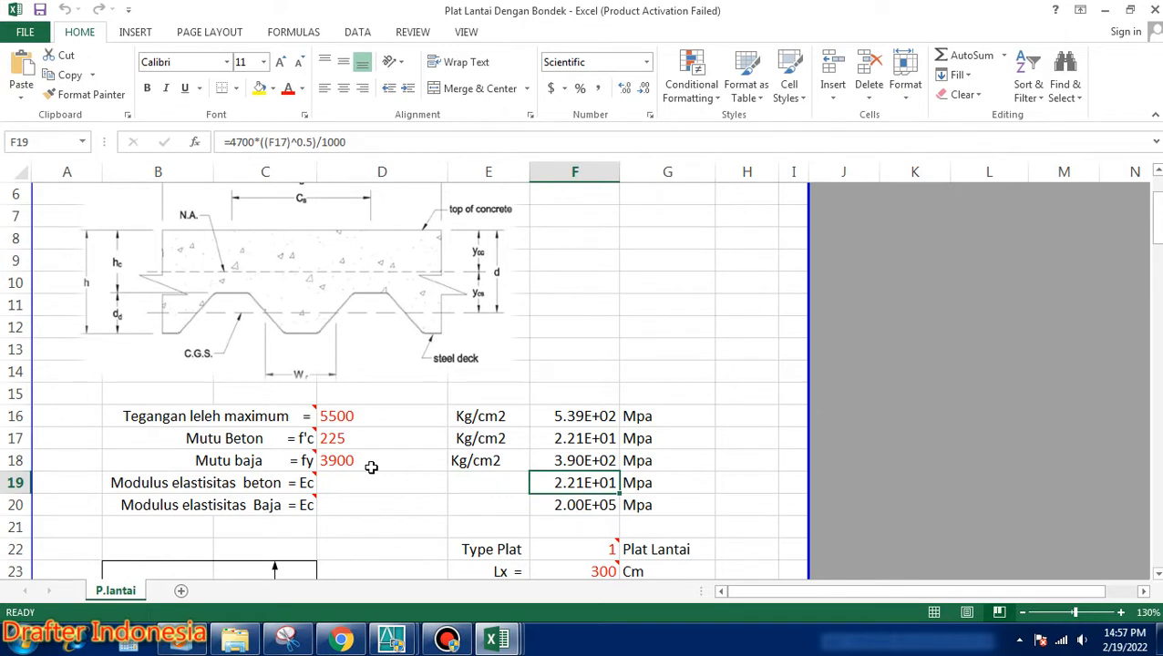
pyautogui.press('Up')
pyautogui.press('Up')
pyautogui.press('Up')
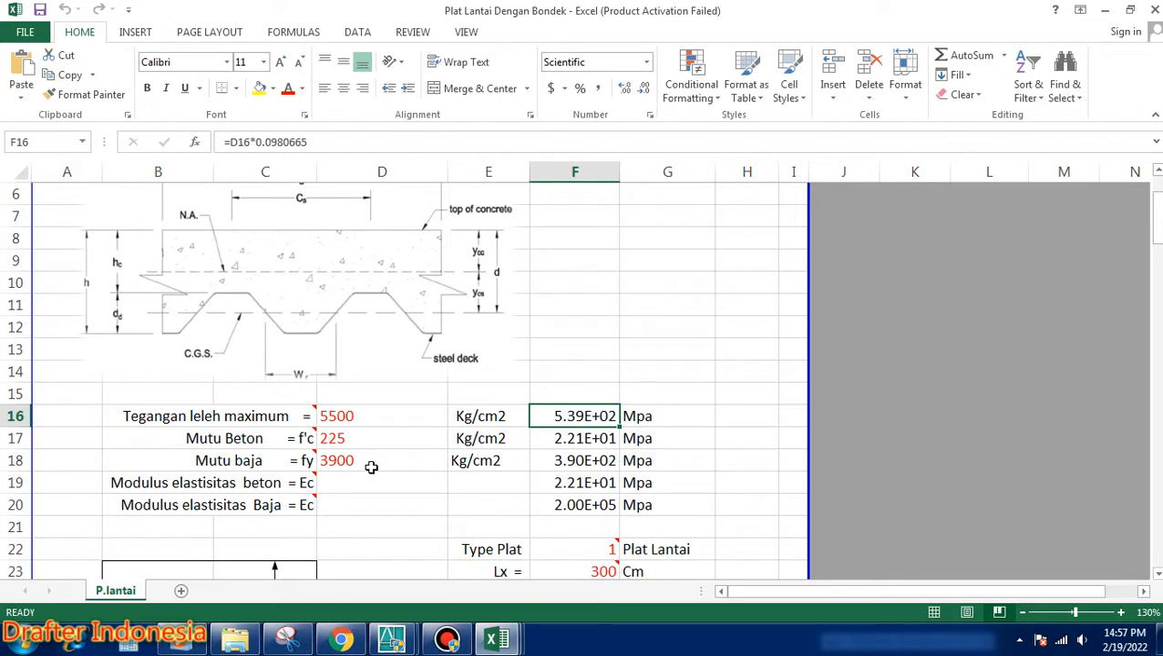
pyautogui.press('Down')
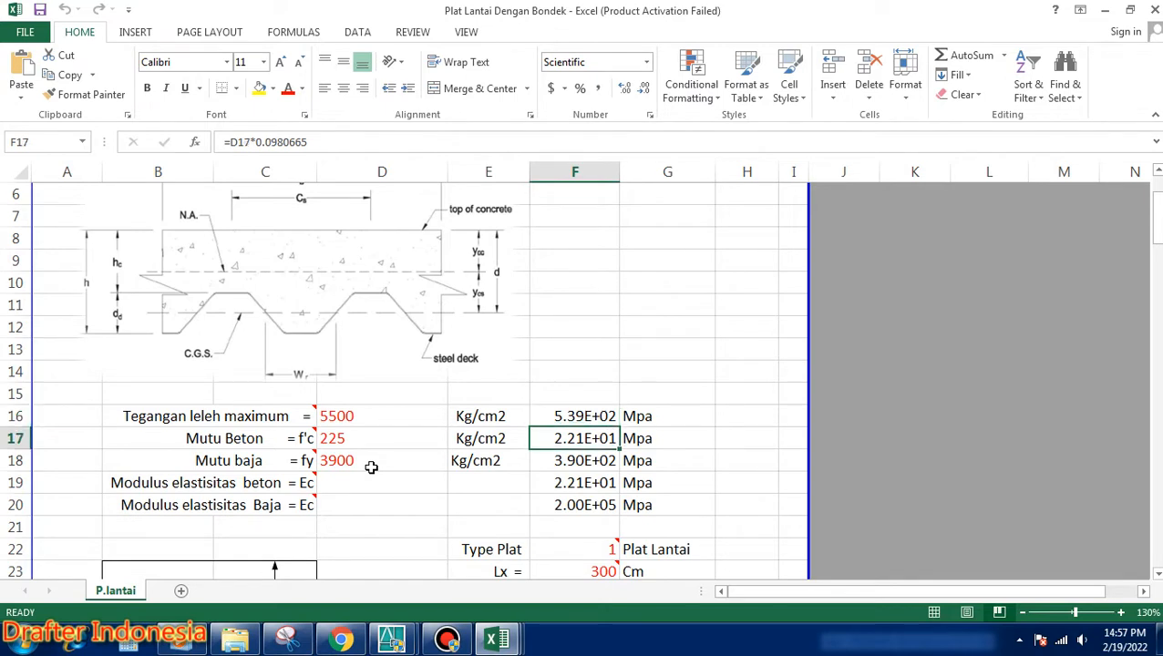
pyautogui.press('Down')
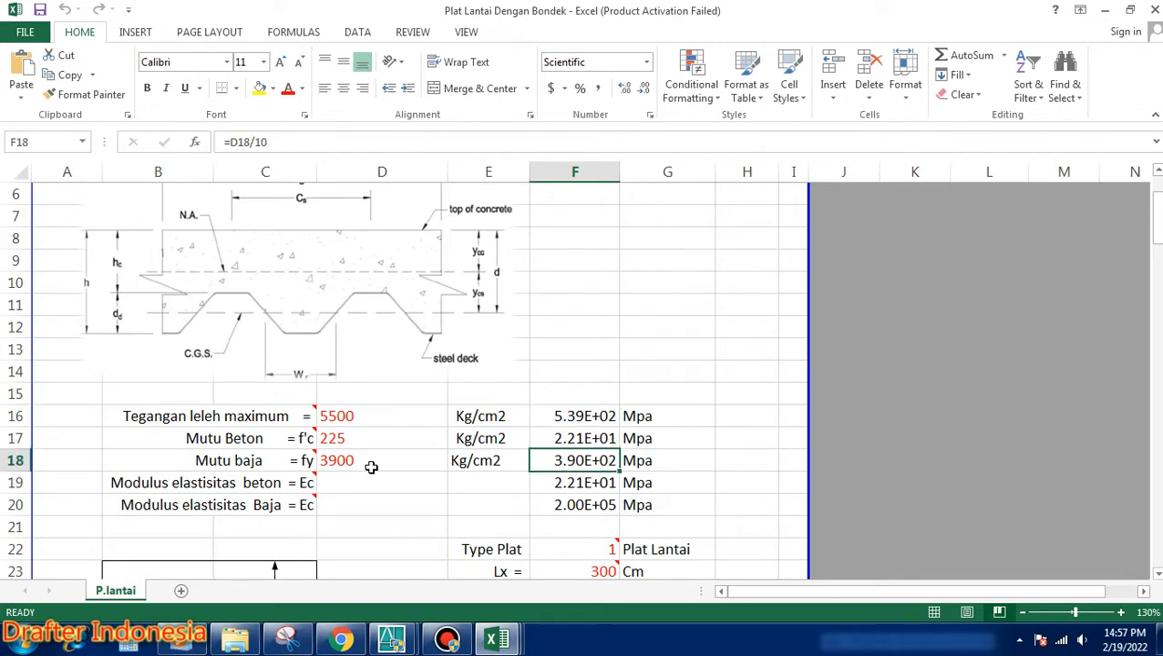
pyautogui.press('Down')
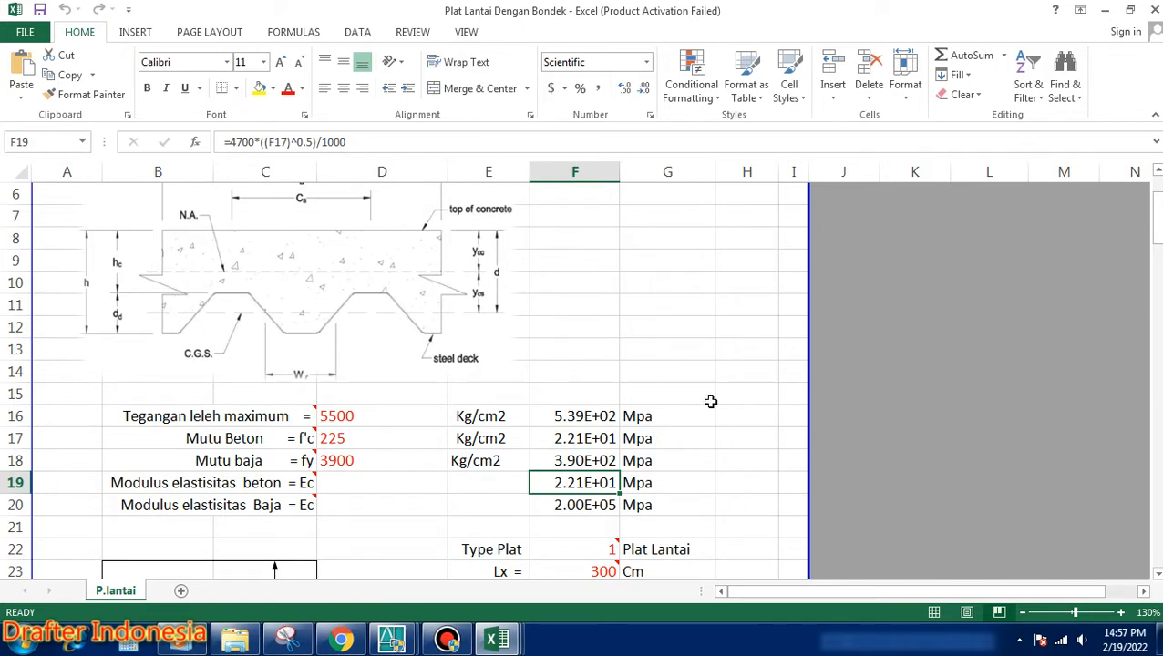
pyautogui.press('Down')
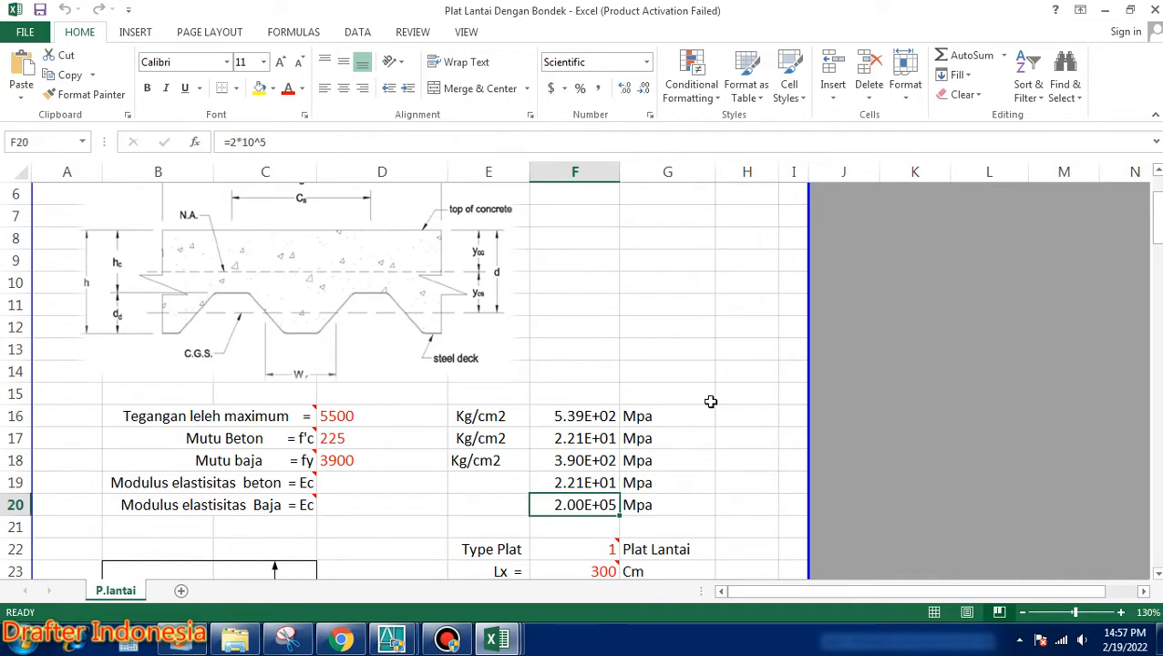
# Review the slab type, span, thickness and bondek data in rows 22 to 37, and return to the Type Plat section
pyautogui.press('Down')
pyautogui.press('Down')
pyautogui.press('Down')
pyautogui.press('Down')
pyautogui.press('Down')
pyautogui.press('Down')
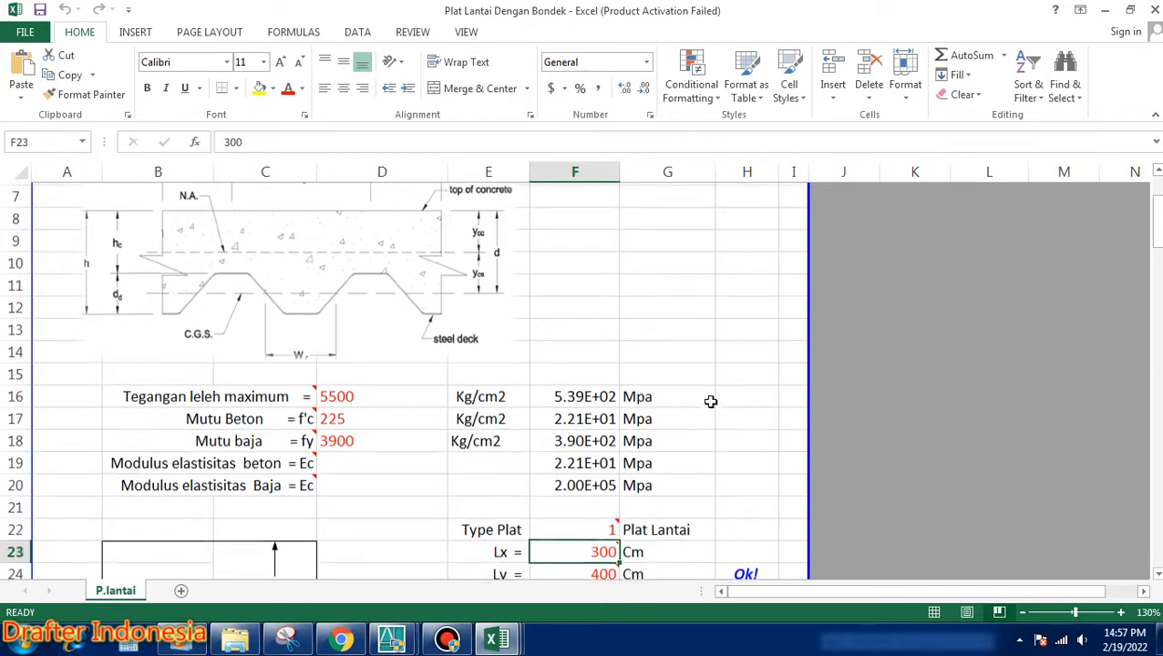
pyautogui.press('Down')
pyautogui.press('Down')
pyautogui.press('Down')
pyautogui.press('Down')
pyautogui.press('Down')
pyautogui.press('Down')
pyautogui.press('Down')
pyautogui.press('Down')
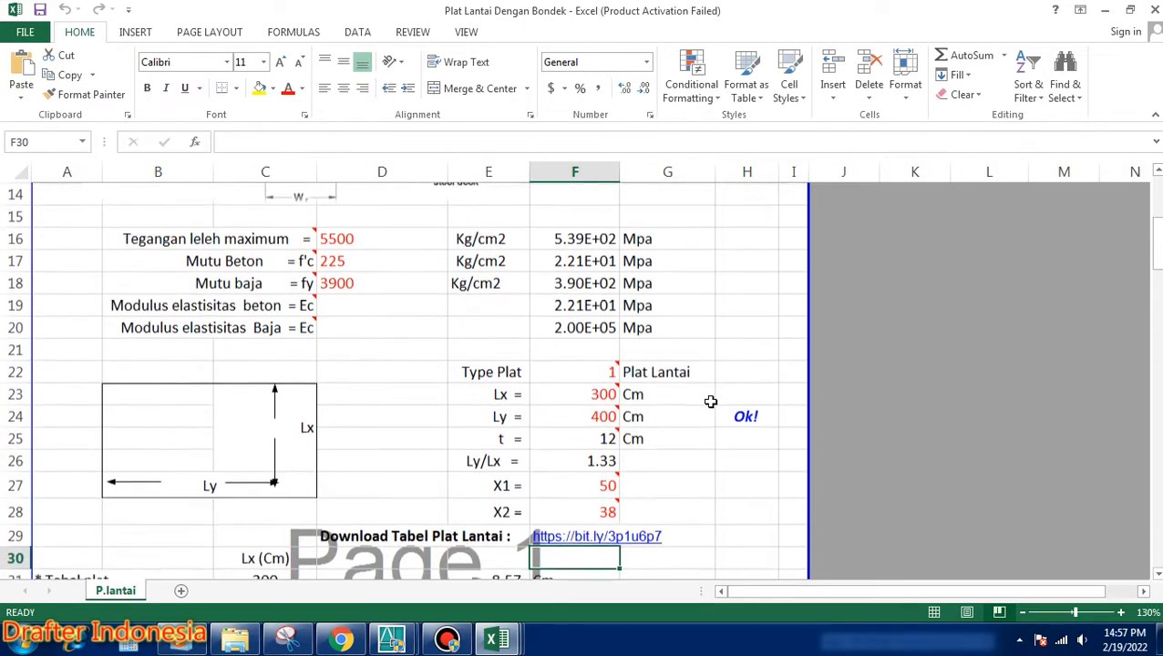
pyautogui.press('Down')
pyautogui.press('Down')
pyautogui.press('Down')
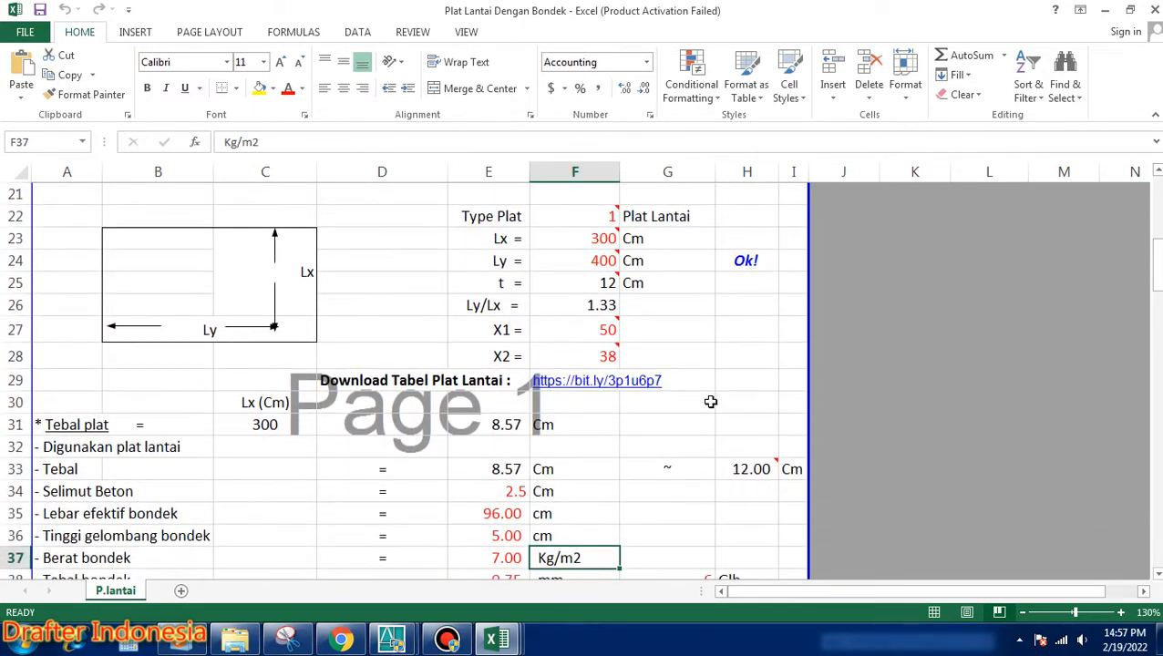
pyautogui.press('Up')
pyautogui.press('Up')
pyautogui.press('Up')
pyautogui.press('Up')
pyautogui.press('Up')
pyautogui.press('Up')
pyautogui.press('Up')
pyautogui.press('Up')
pyautogui.press('Up')
pyautogui.press('Up')
pyautogui.press('Up')
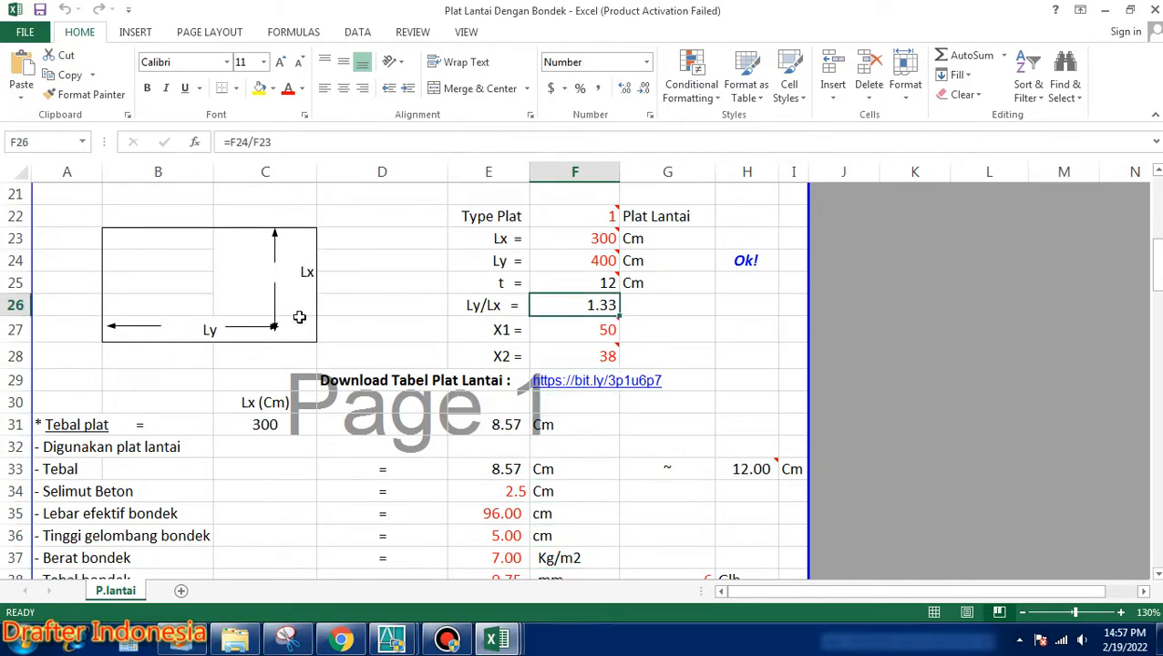
pyautogui.scroll(1, 211, 336)
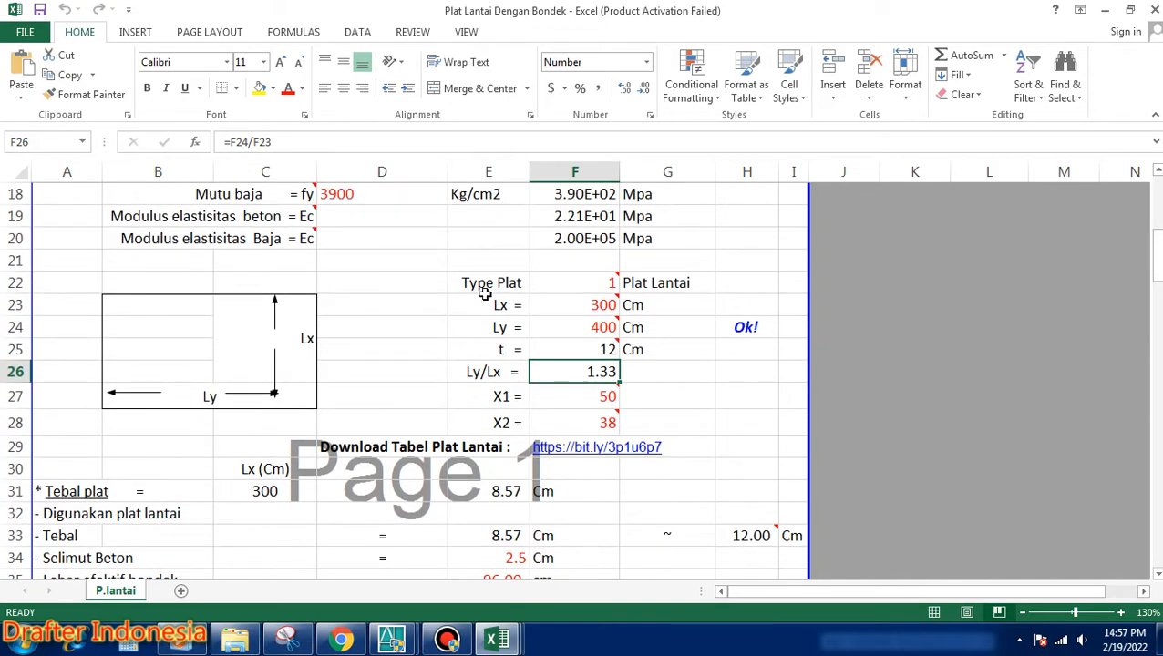
# Try slab type 2 in the Type Plat cell F22 and restore it to 1
pyautogui.click(603, 284)
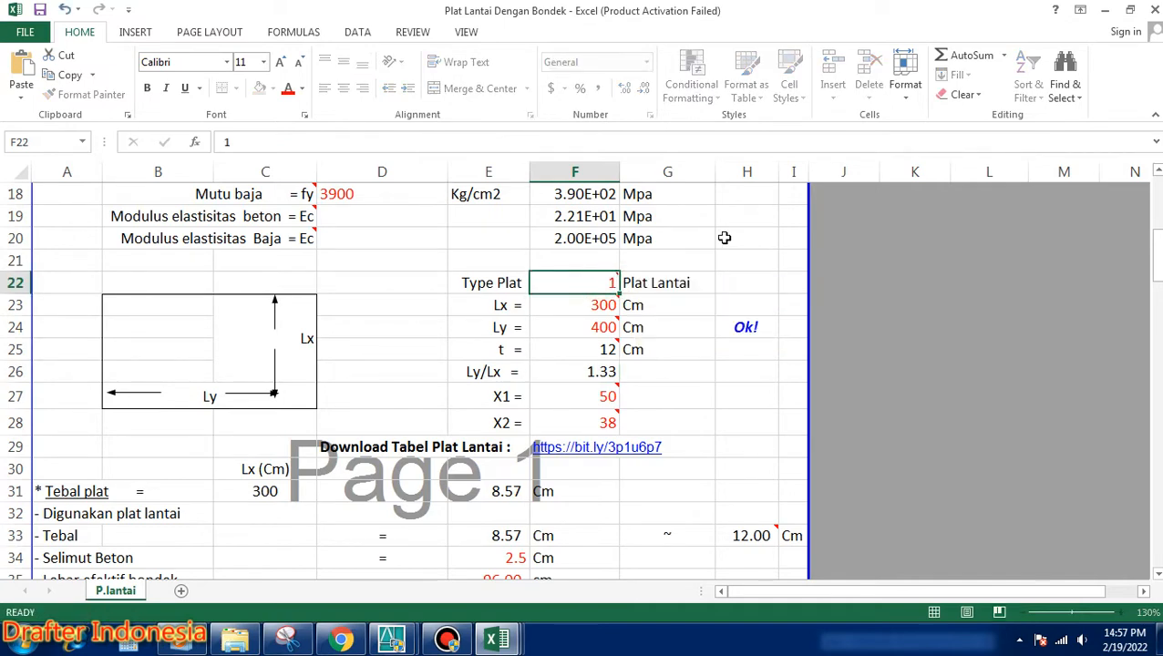
pyautogui.press('Down')
pyautogui.press('Up')
pyautogui.write('2')
pyautogui.press('Return')
pyautogui.press('Up')
pyautogui.write('1')
pyautogui.press('Return')
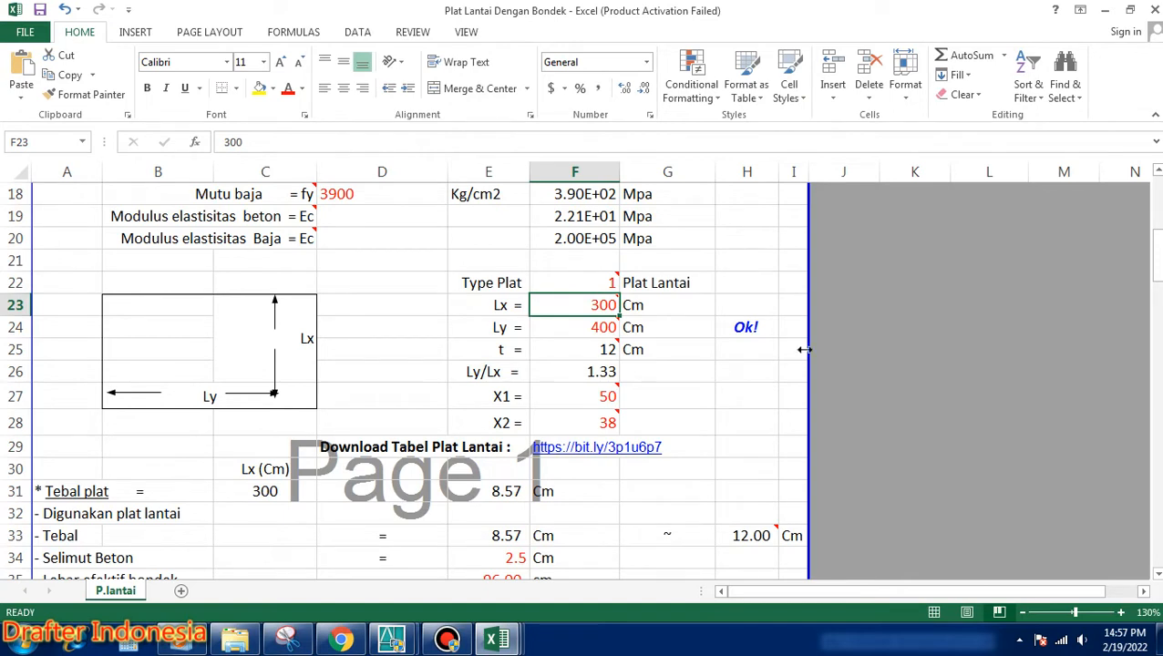
# Read the minimum thickness comment on H33, test Type Plat with 2, and return it to 1
pyautogui.moveTo(756, 536)
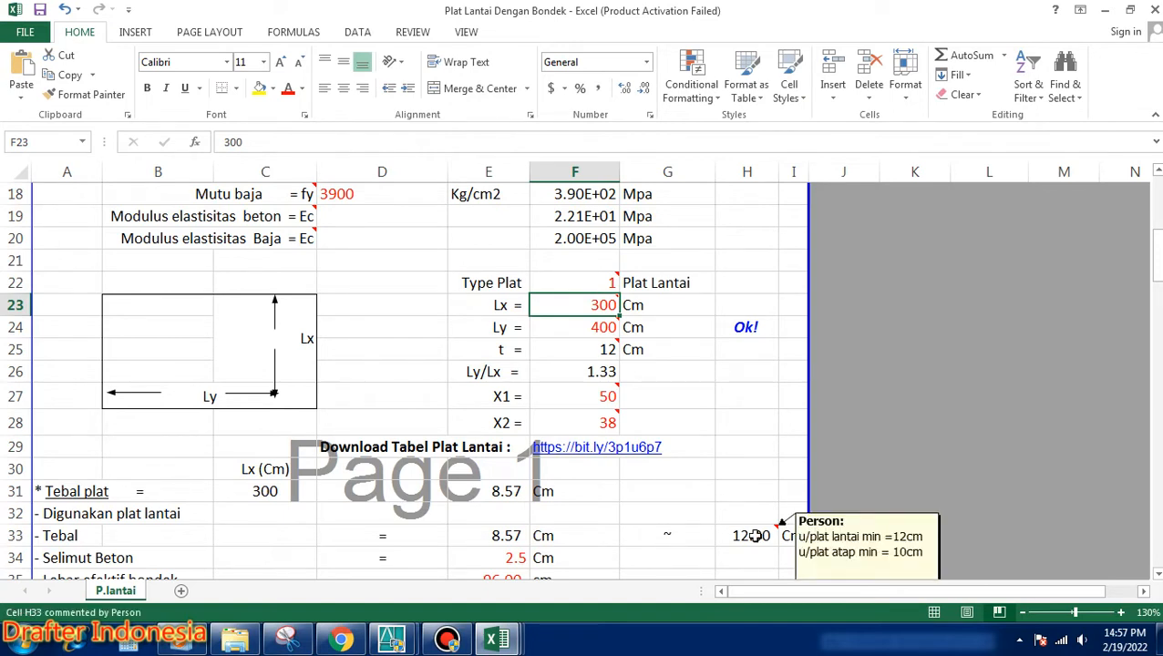
pyautogui.press('Up')
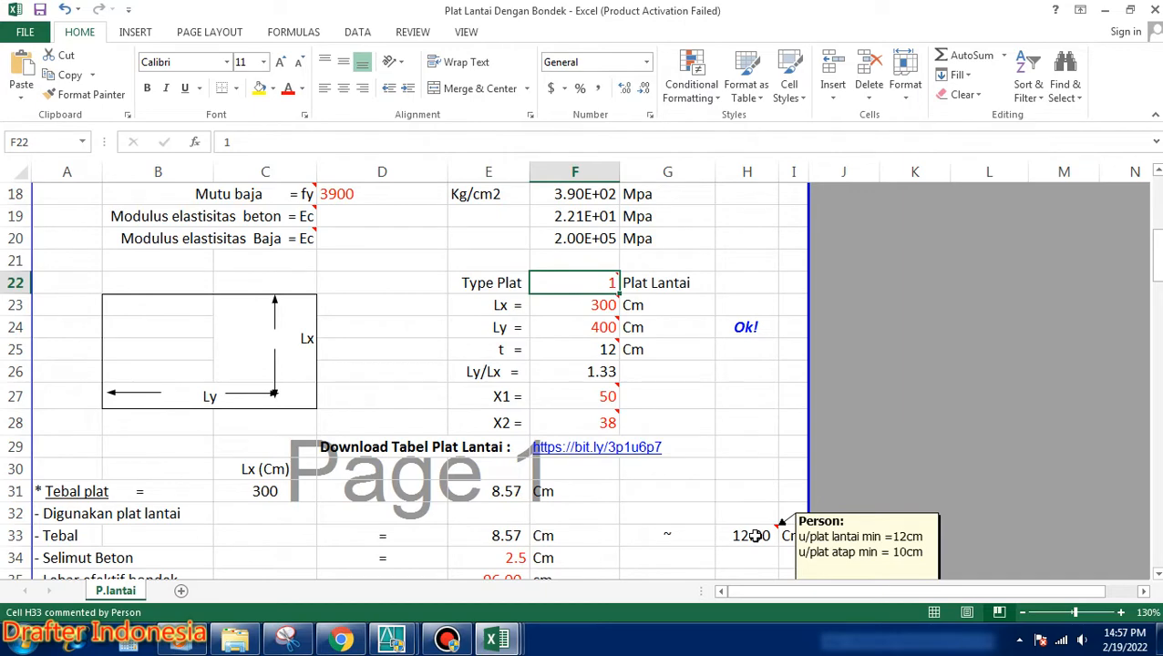
pyautogui.write('2')
pyautogui.press('Return')
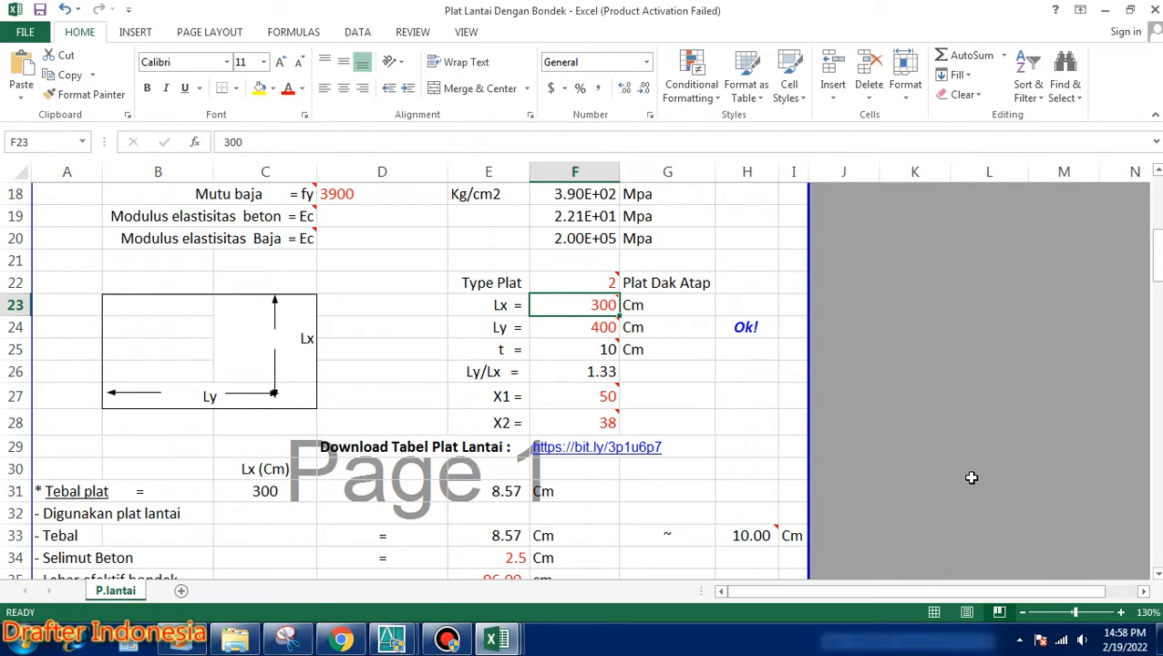
pyautogui.press('Up')
pyautogui.write('1')
pyautogui.press('Return')
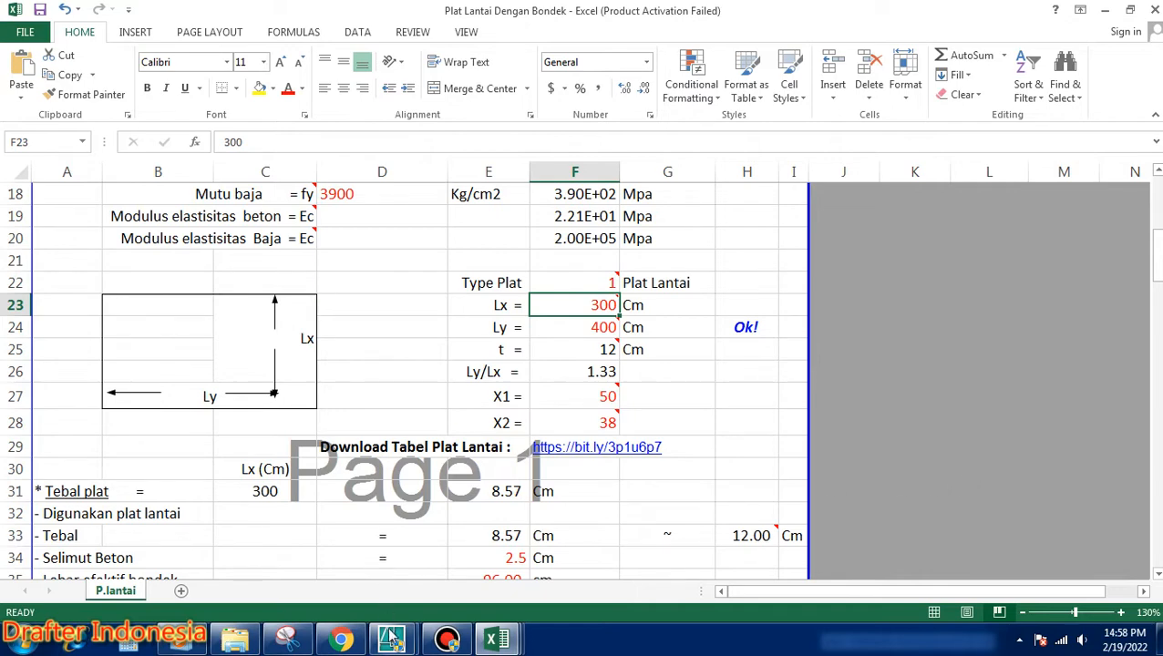
# Switch to Drawing1.dwg in AutoCAD and erase the existing circle and rectangle
pyautogui.moveTo(391, 637)
pyautogui.click(346, 563)
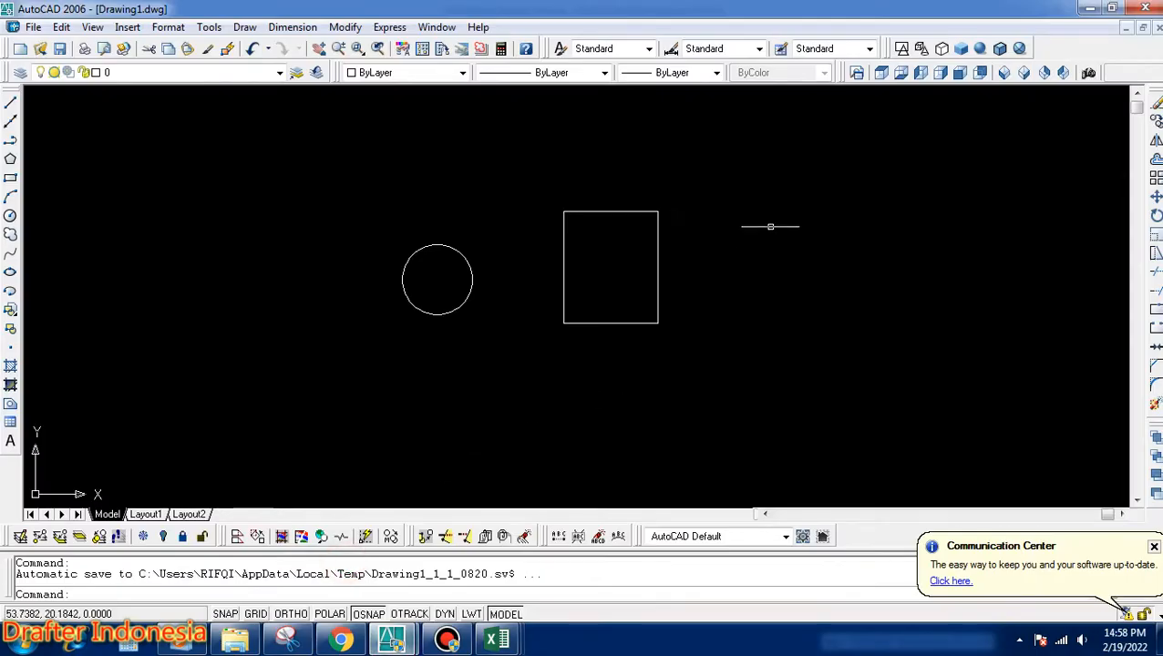
pyautogui.click(765, 231)
pyautogui.click(384, 376)
pyautogui.press('Delete')
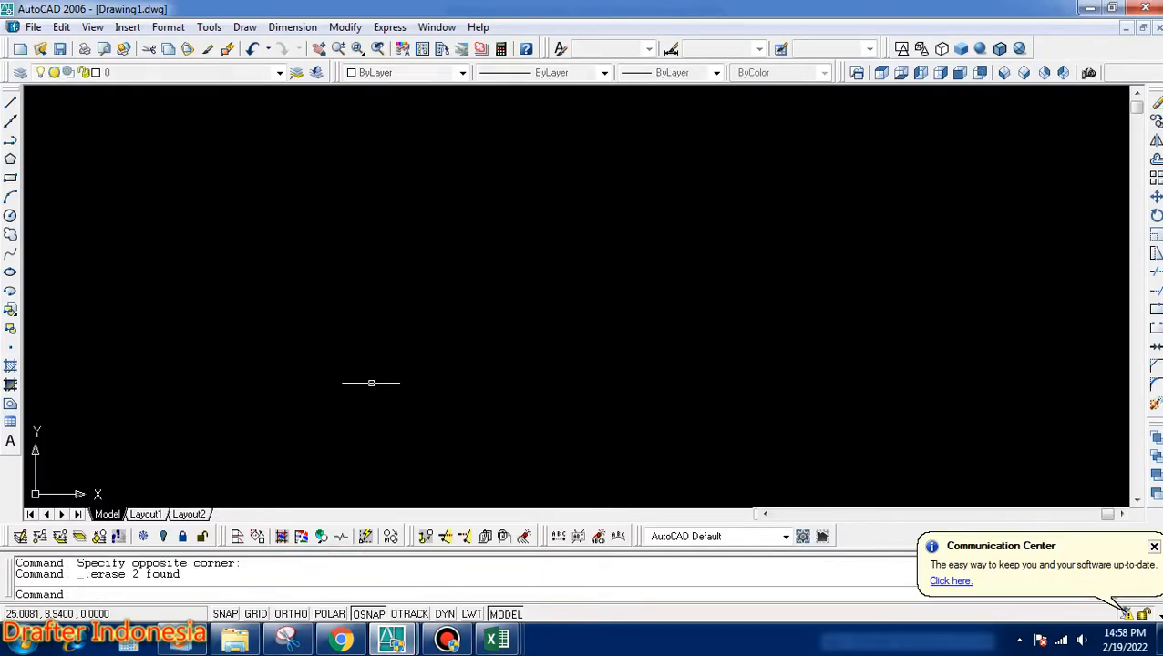
# Draw a wide rectangle in the middle of the drawing area as the slab outline
pyautogui.write('REC')
pyautogui.press('Return')
pyautogui.click(369, 358)
pyautogui.click(594, 230)
# Draw a small column square around the slab outline's upper-right corner with object snap off
pyautogui.write('REC')
pyautogui.press('Return')
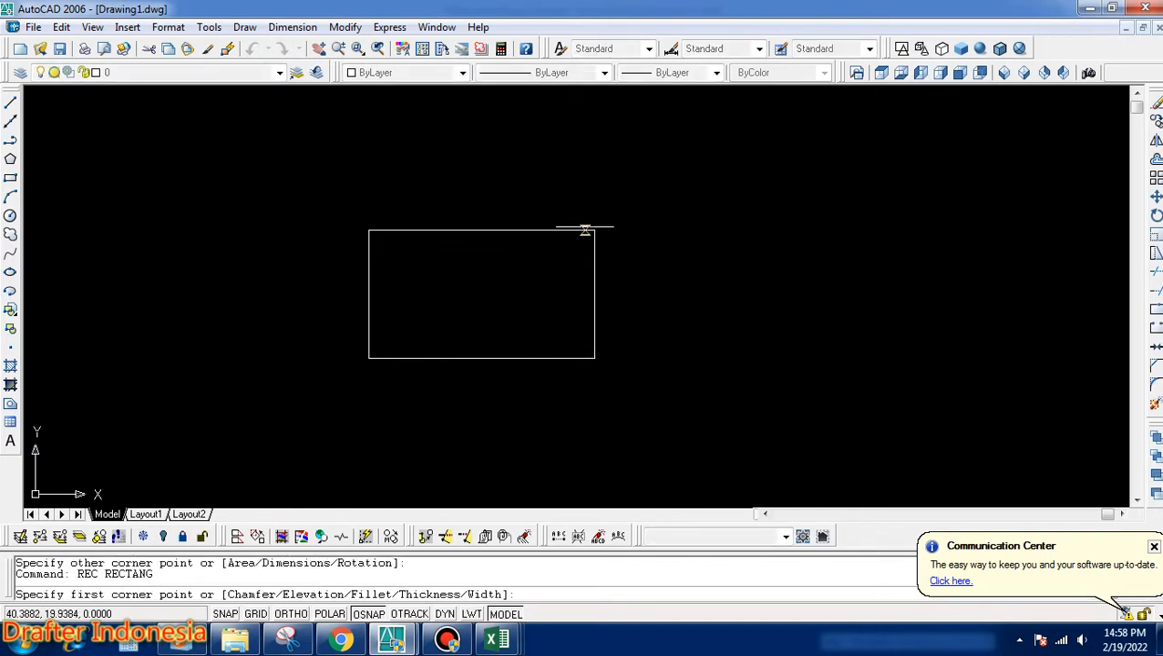
pyautogui.press('F3')
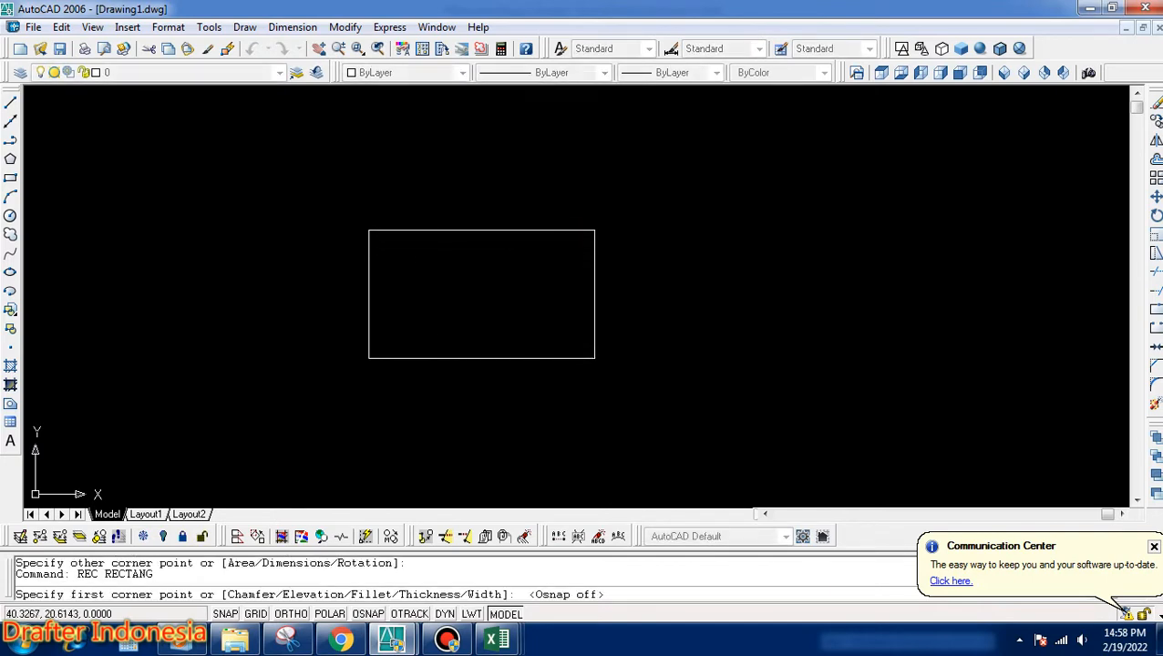
pyautogui.click(584, 220)
pyautogui.click(607, 243)
# Copy the small column square to the slab outline's upper-left corner
pyautogui.click(553, 210)
pyautogui.click(612, 248)
pyautogui.write('CO')
pyautogui.press('Return')
pyautogui.click(595, 231)
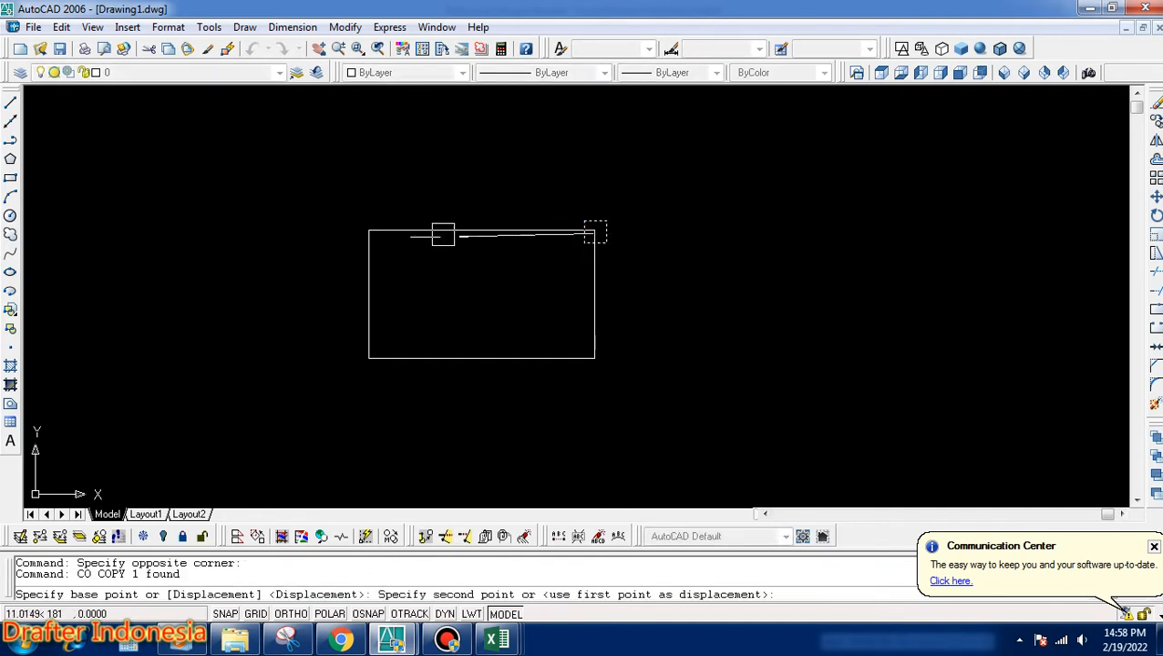
pyautogui.click(369, 235)
pyautogui.press('Escape')
# Copy both upper column squares straight down to the slab outline's lower corners with ortho on
pyautogui.press('Return')
pyautogui.click(347, 209)
pyautogui.click(655, 263)
pyautogui.press('Return')
pyautogui.click(654, 261)
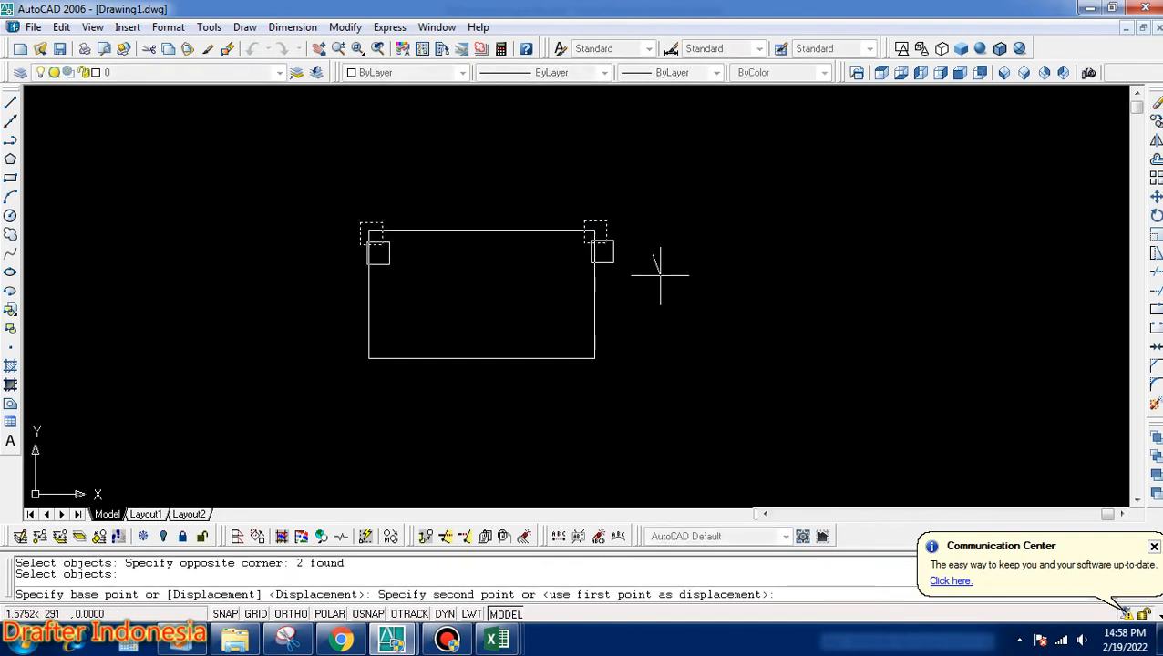
pyautogui.press('F8')
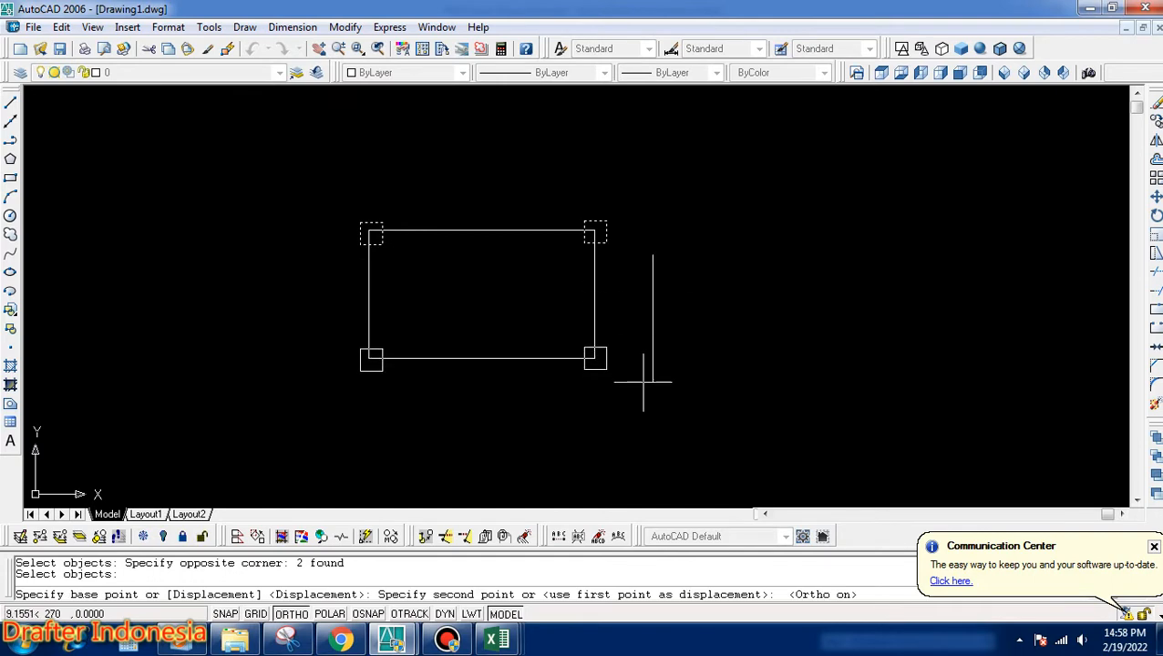
pyautogui.click(638, 383)
pyautogui.press('Escape')
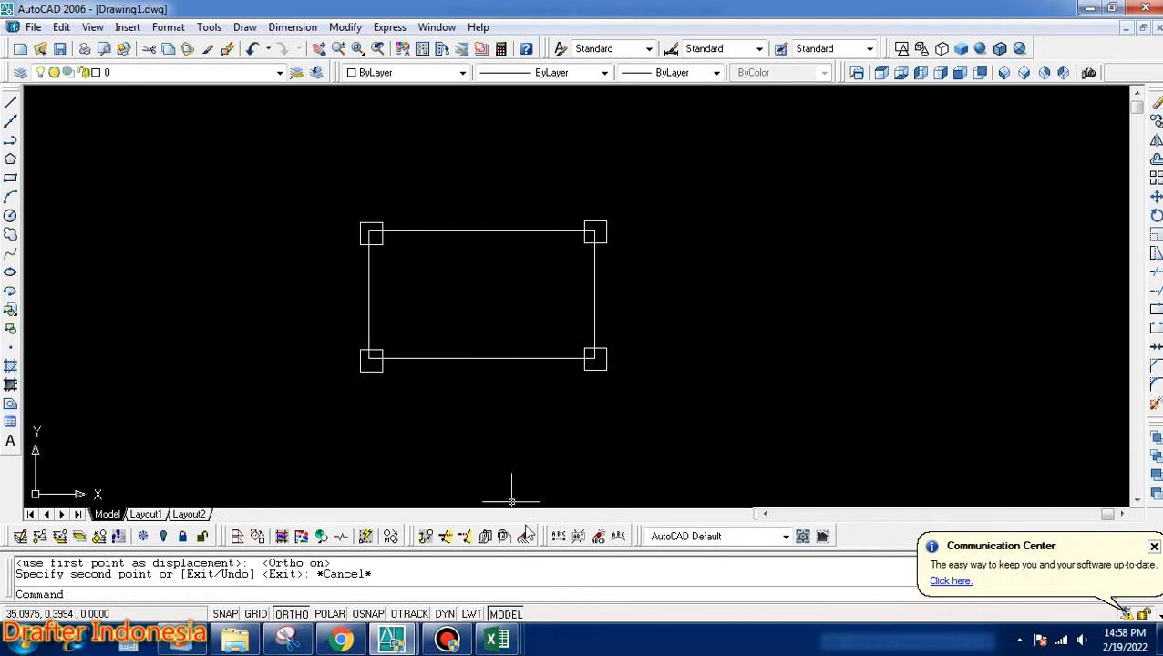
# Switch to the Plat Lantai Dengan Bondek workbook in Excel and review the slab's Lx, Ly and t cells
pyautogui.click(504, 639)
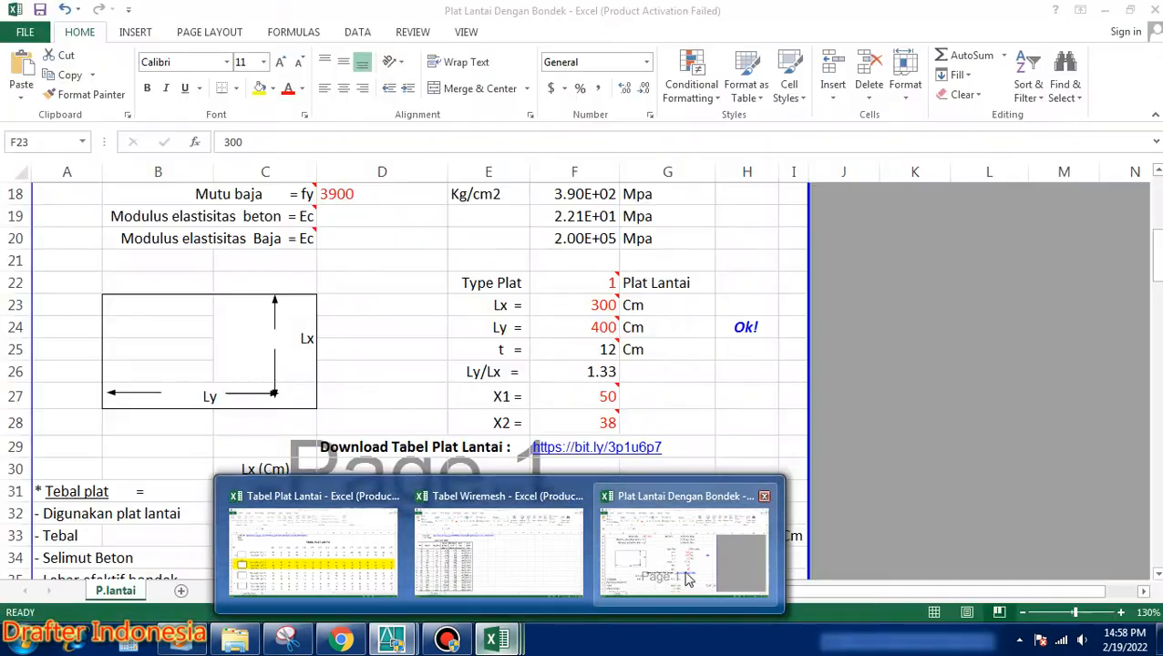
pyautogui.click(679, 572)
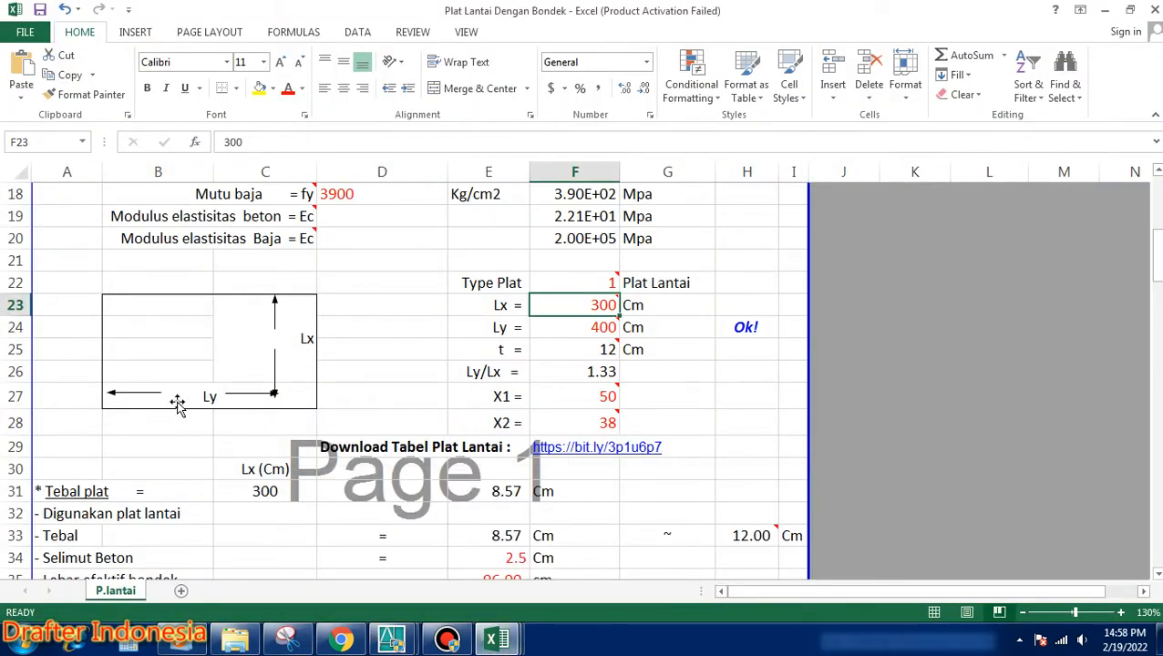
pyautogui.click(595, 305)
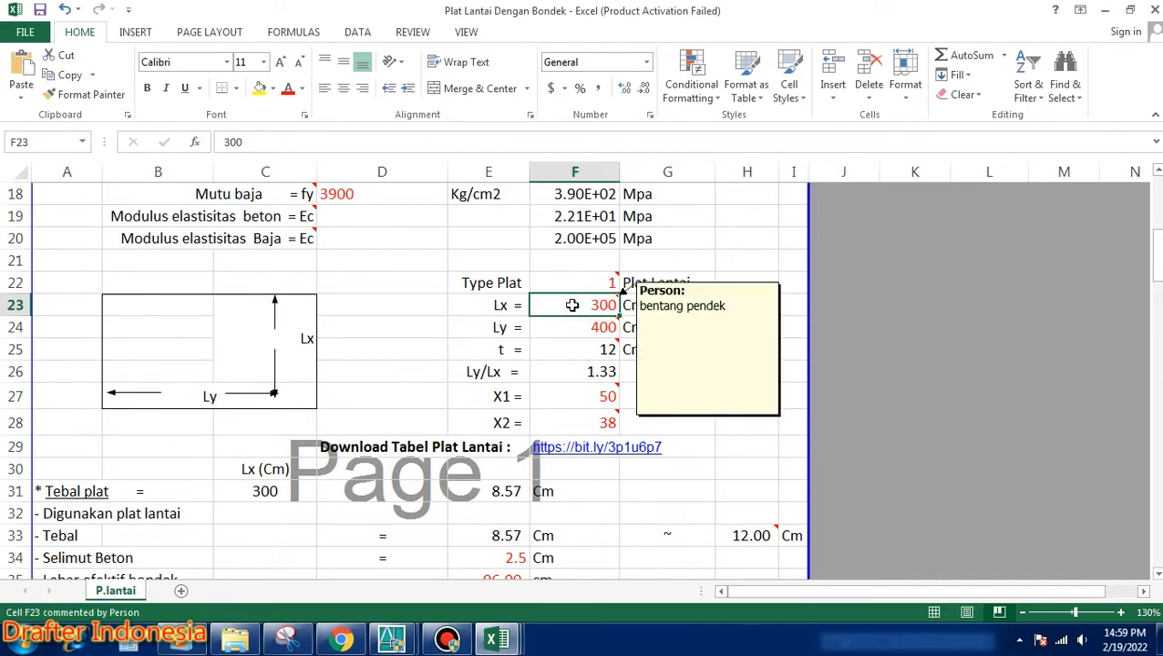
pyautogui.click(598, 327)
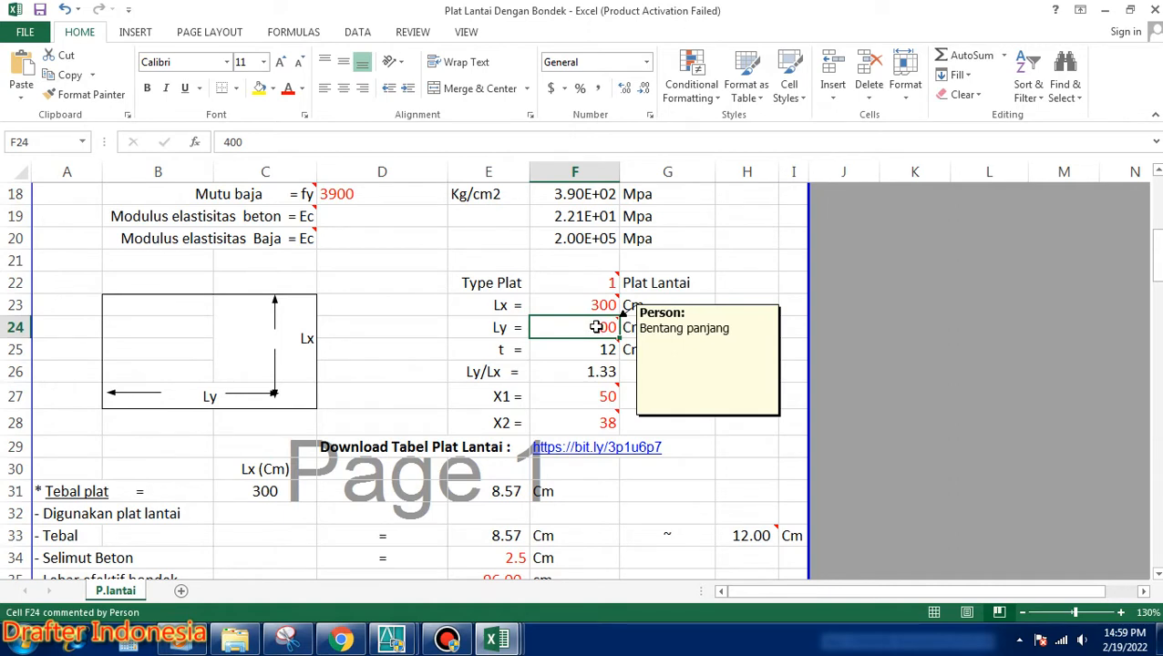
pyautogui.click(580, 350)
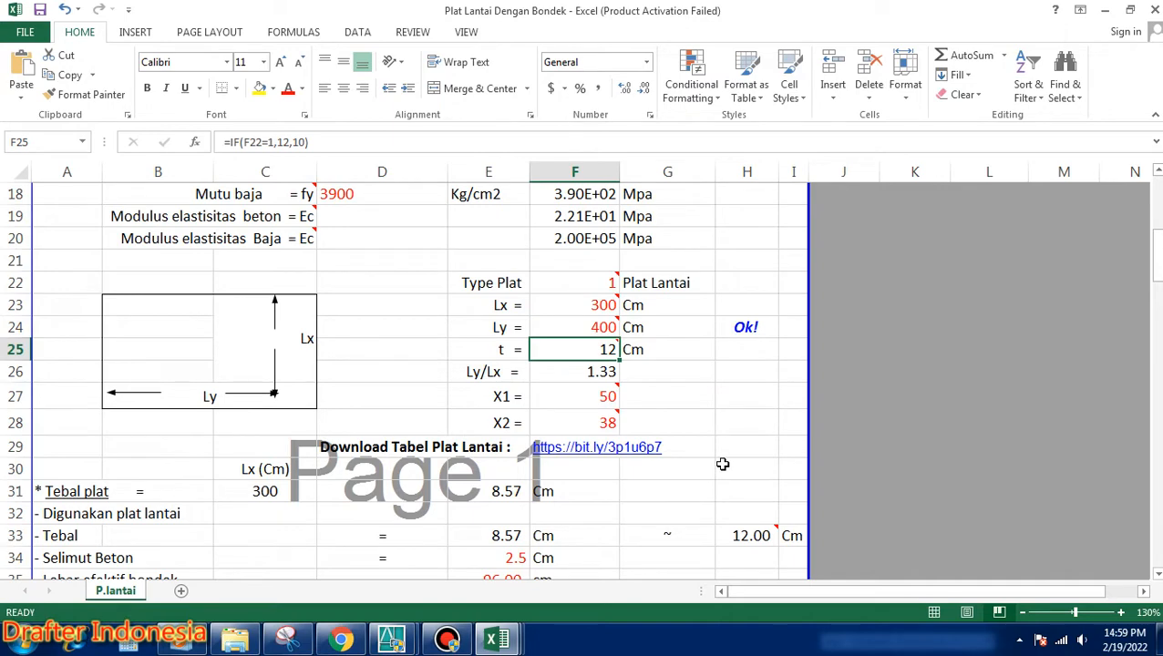
# Try slab type 2 in the Type Plat input and set it back to 1
pyautogui.click(606, 282)
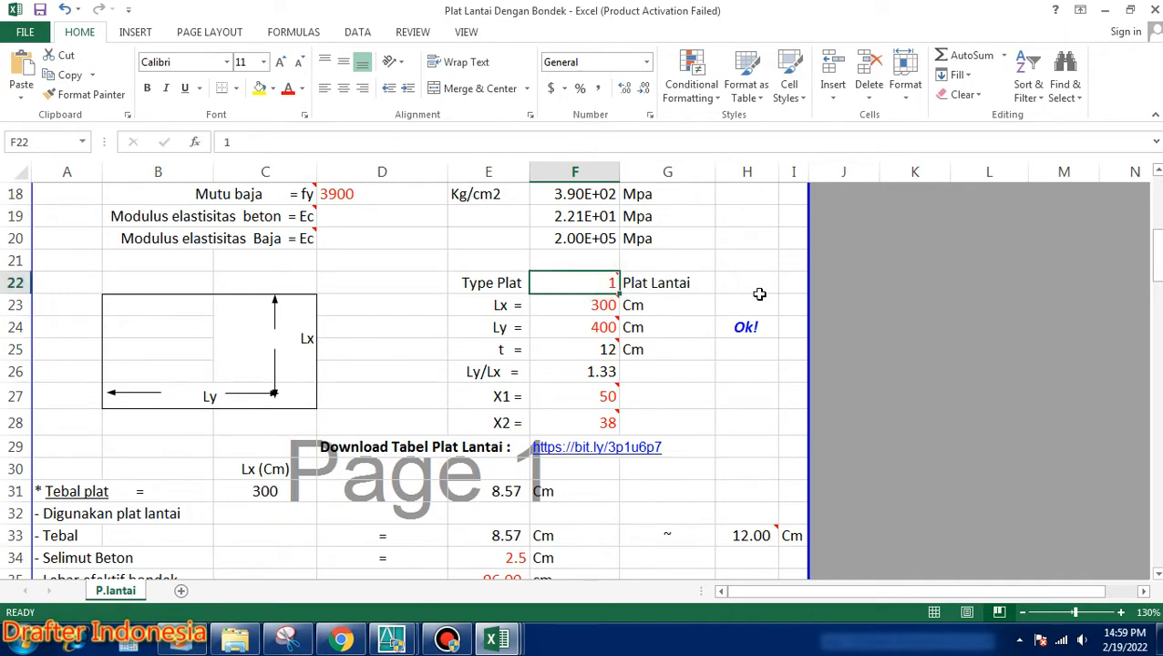
pyautogui.write('2')
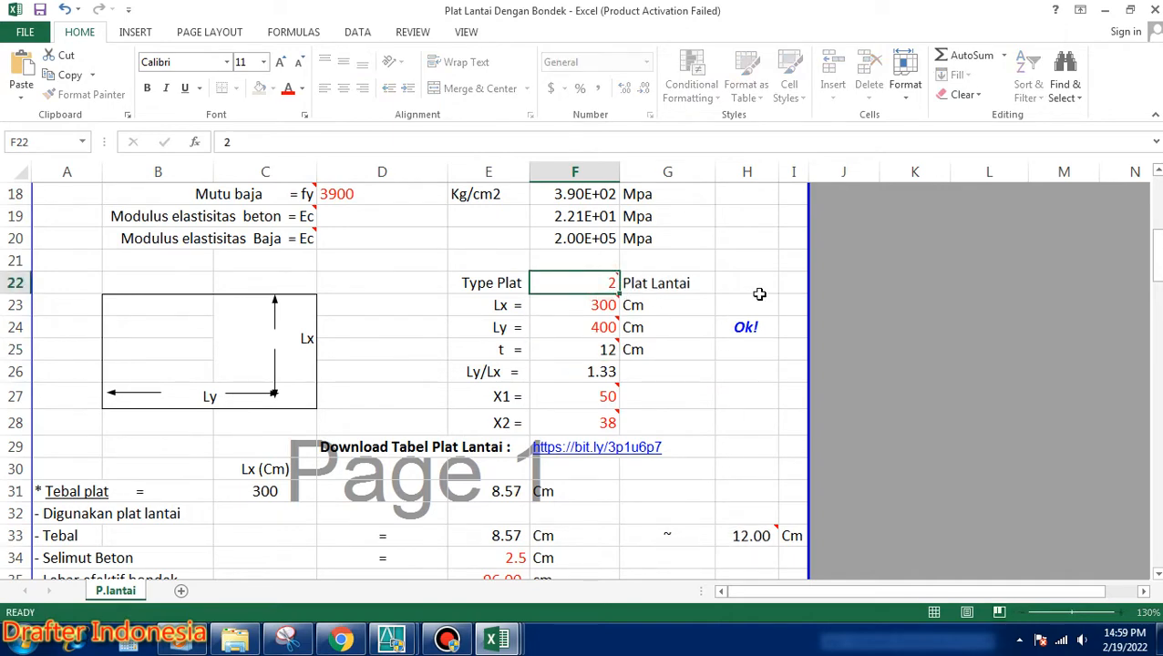
pyautogui.press('Return')
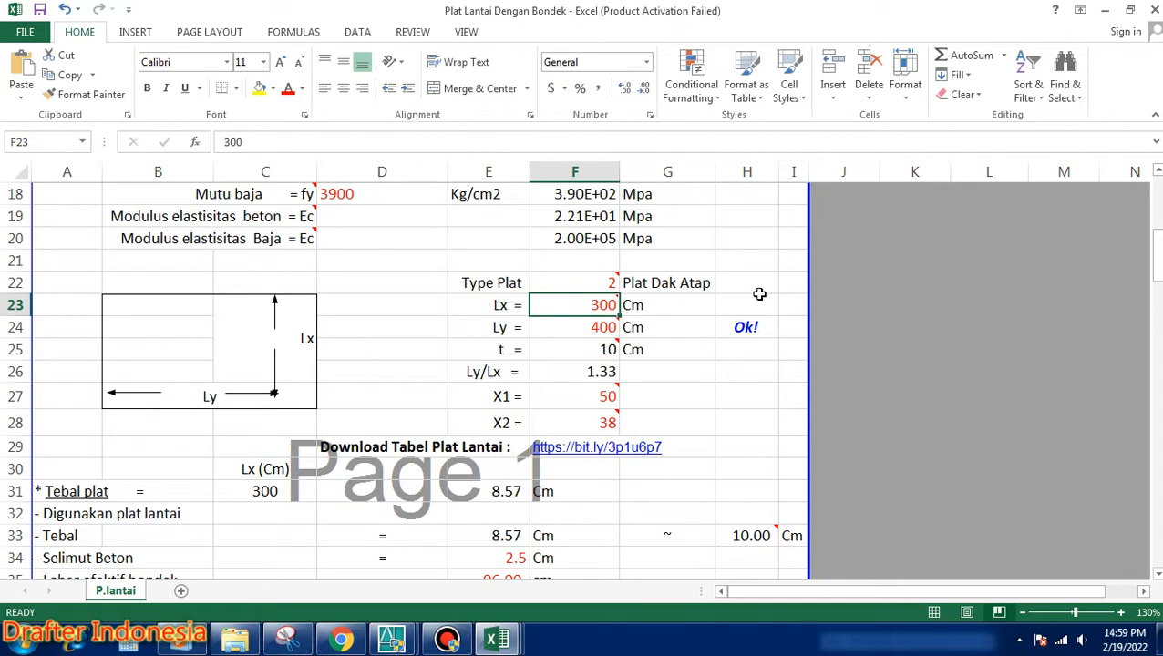
pyautogui.press('Up')
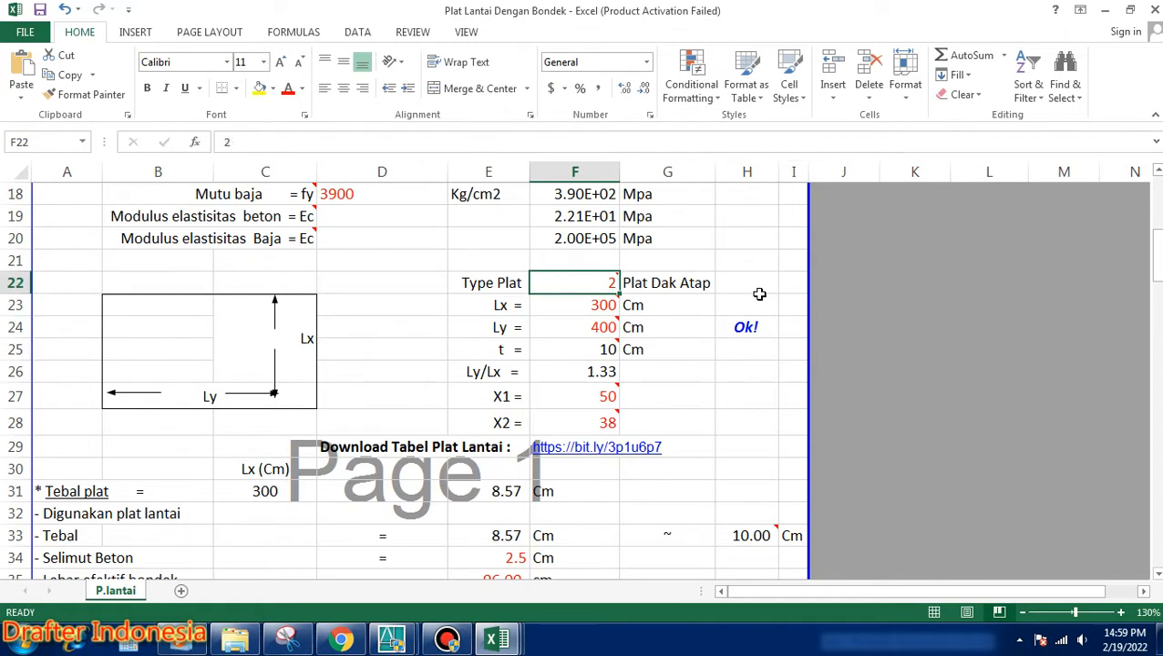
pyautogui.write('1')
pyautogui.press('Return')
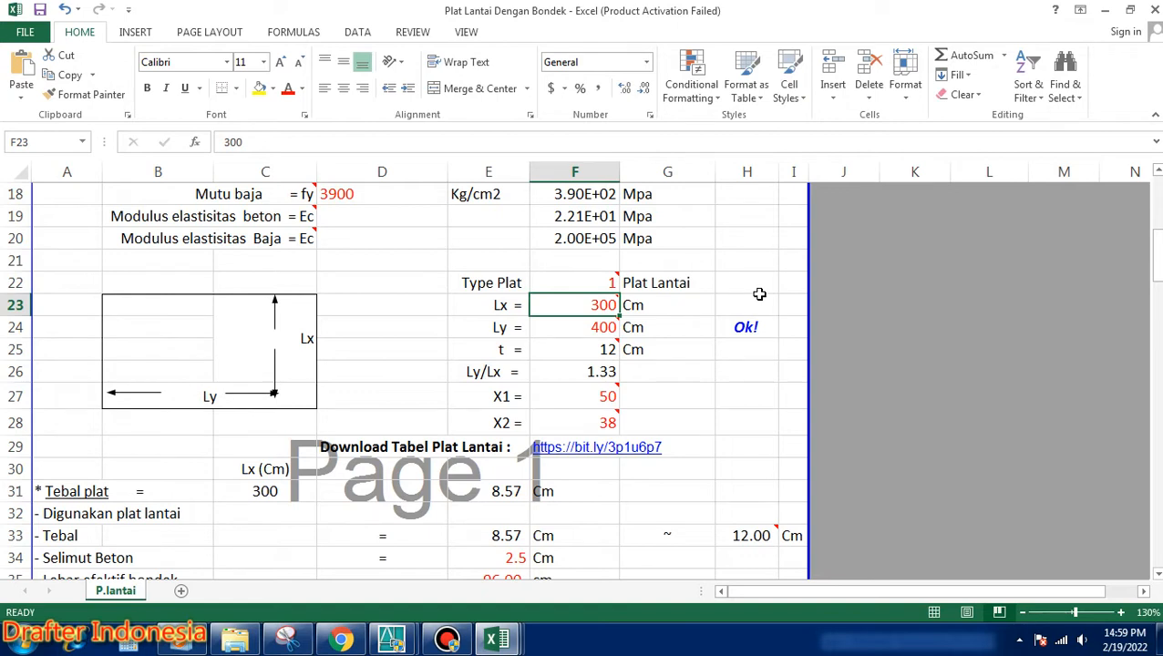
# Examine the slab thickness, the Ly/Lx ratio and the X1 and X2 coefficient cells
pyautogui.press('Down')
pyautogui.press('Down')
pyautogui.press('Down')
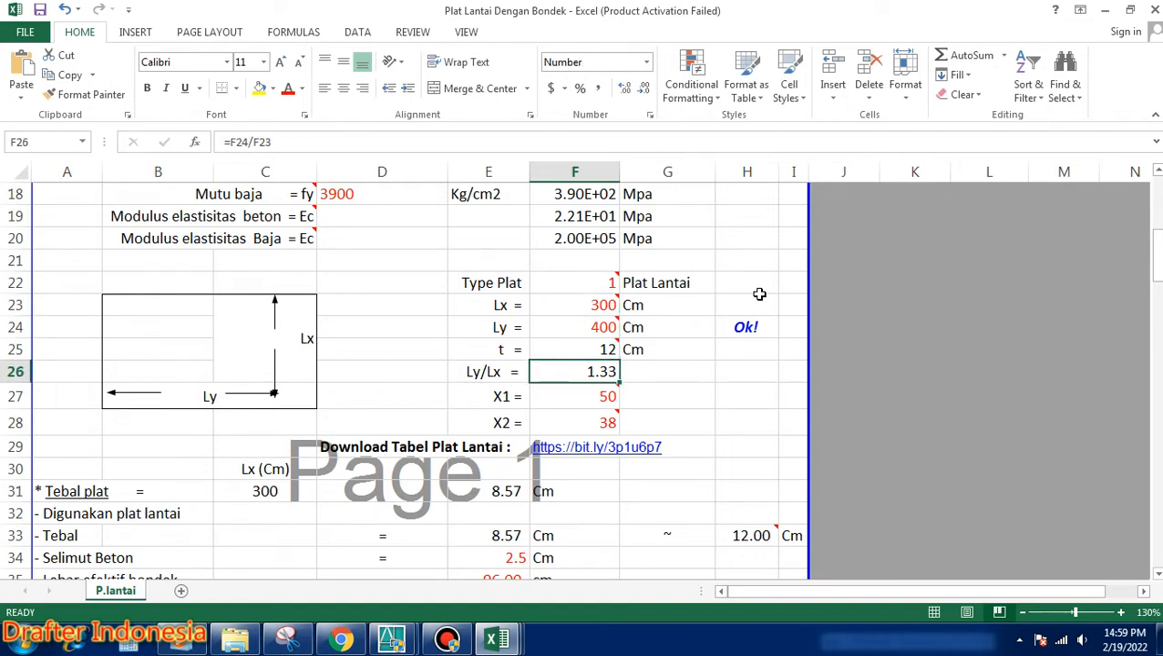
pyautogui.press('Up')
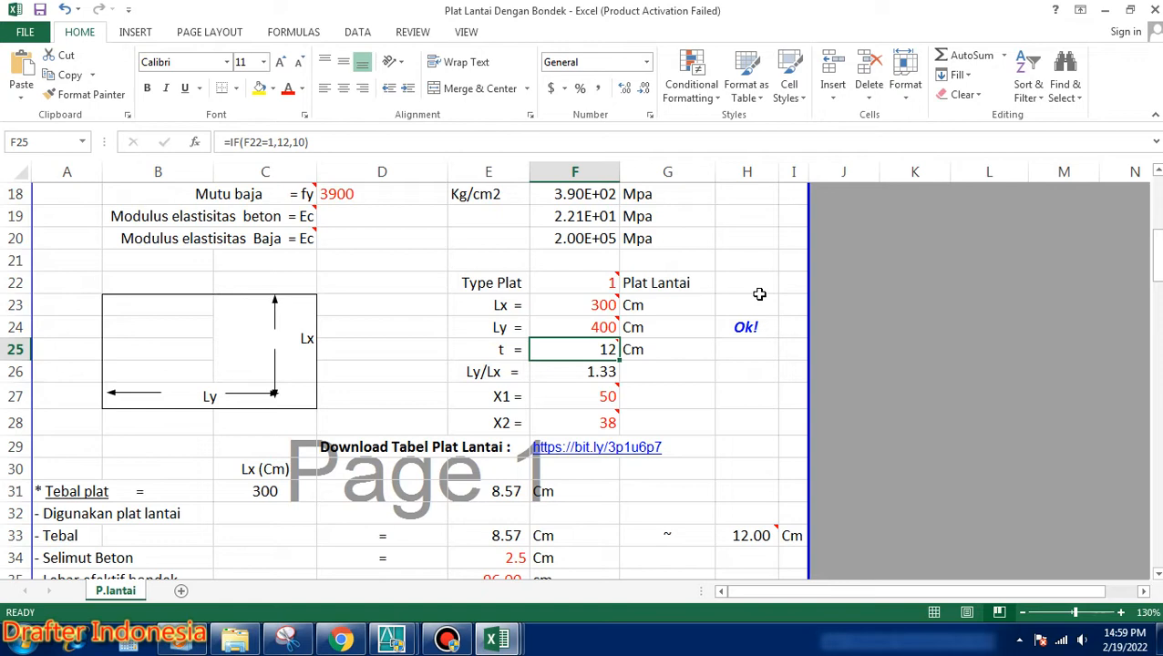
pyautogui.press('Down')
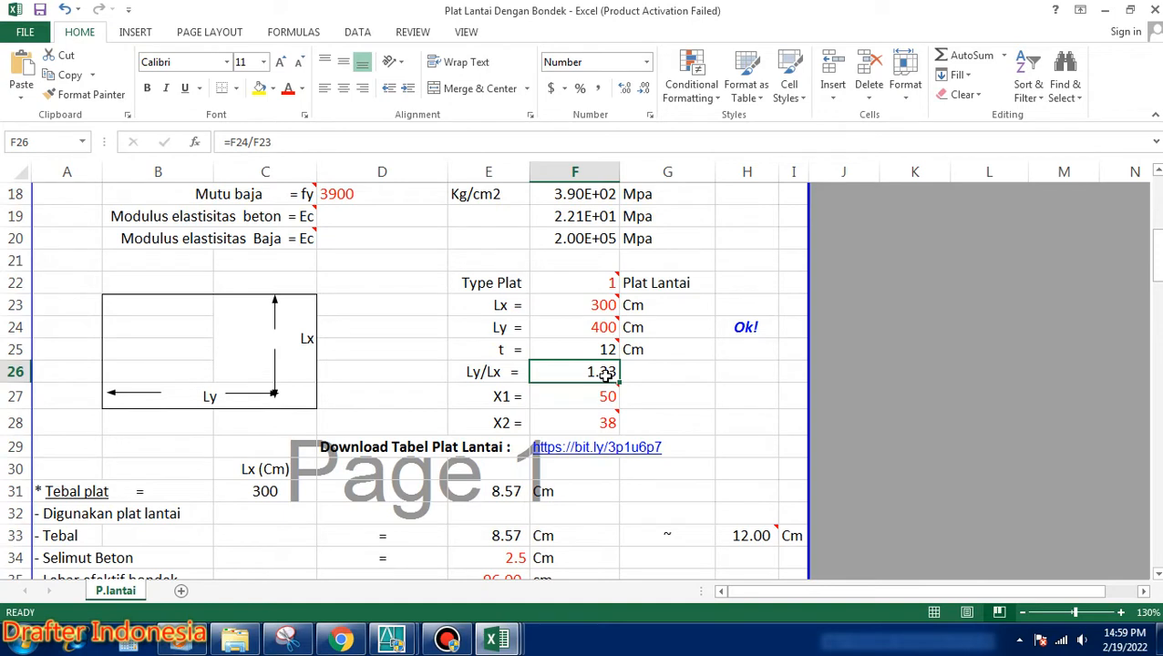
pyautogui.press('Down')
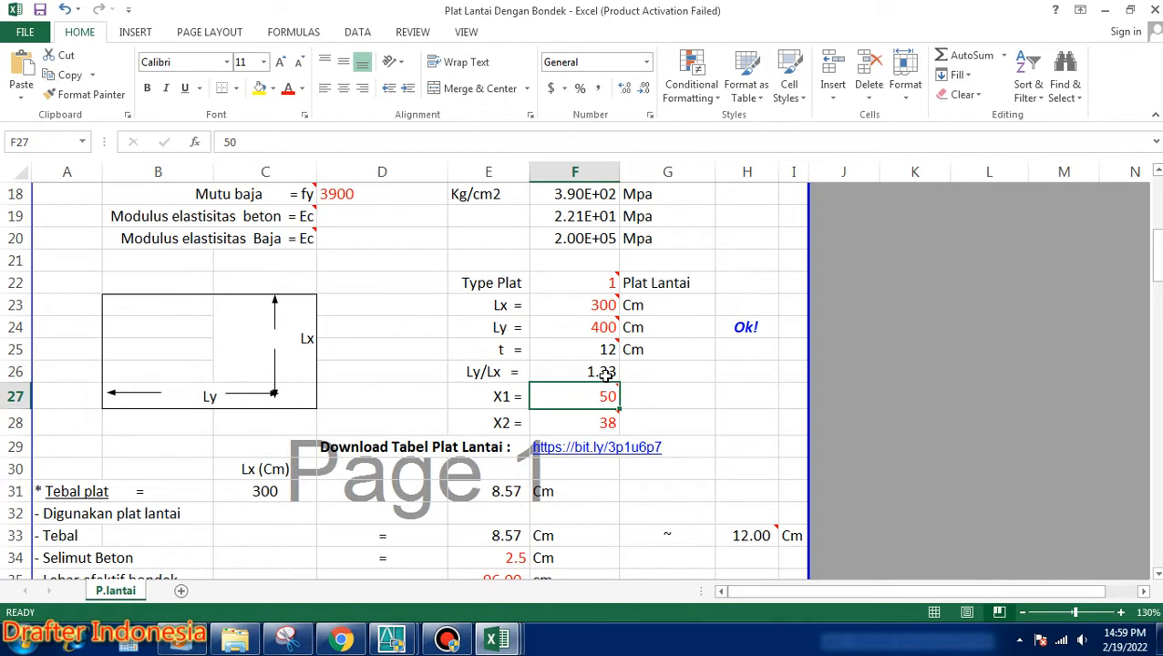
pyautogui.press('Down')
pyautogui.press('Up')
pyautogui.press('Down')
pyautogui.press('Up')
pyautogui.press('Down')
pyautogui.press('Up')
pyautogui.press('Down')
pyautogui.press('Up')
# Examine the coefficients by span ratio in the Tabel Plat Lantai workbook and return to the Plat Lantai Dengan Bondek workbook
pyautogui.click(497, 640)
pyautogui.click(356, 582)
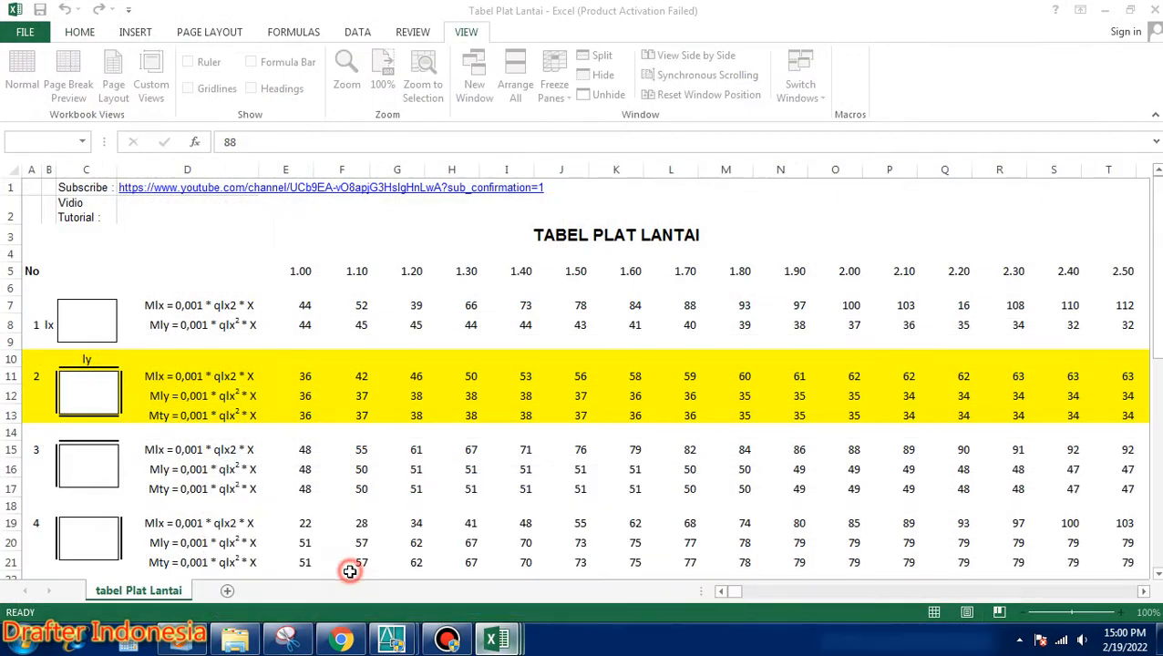
pyautogui.scroll(-1, 458, 276)
pyautogui.scroll(1, 461, 273)
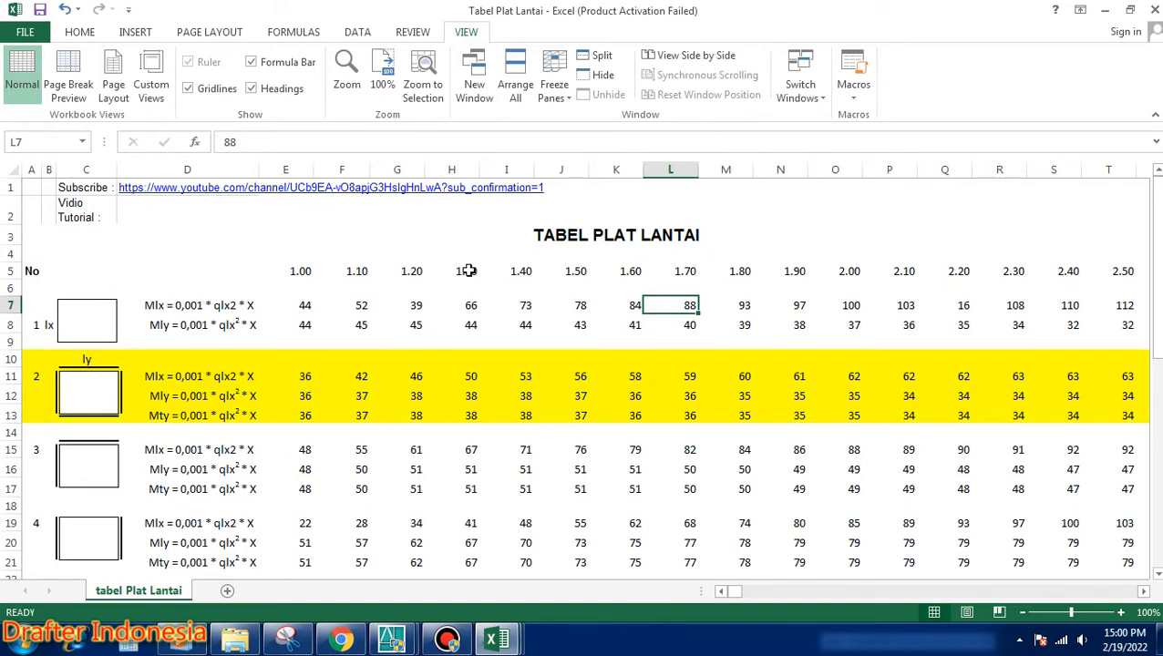
pyautogui.press('Down')
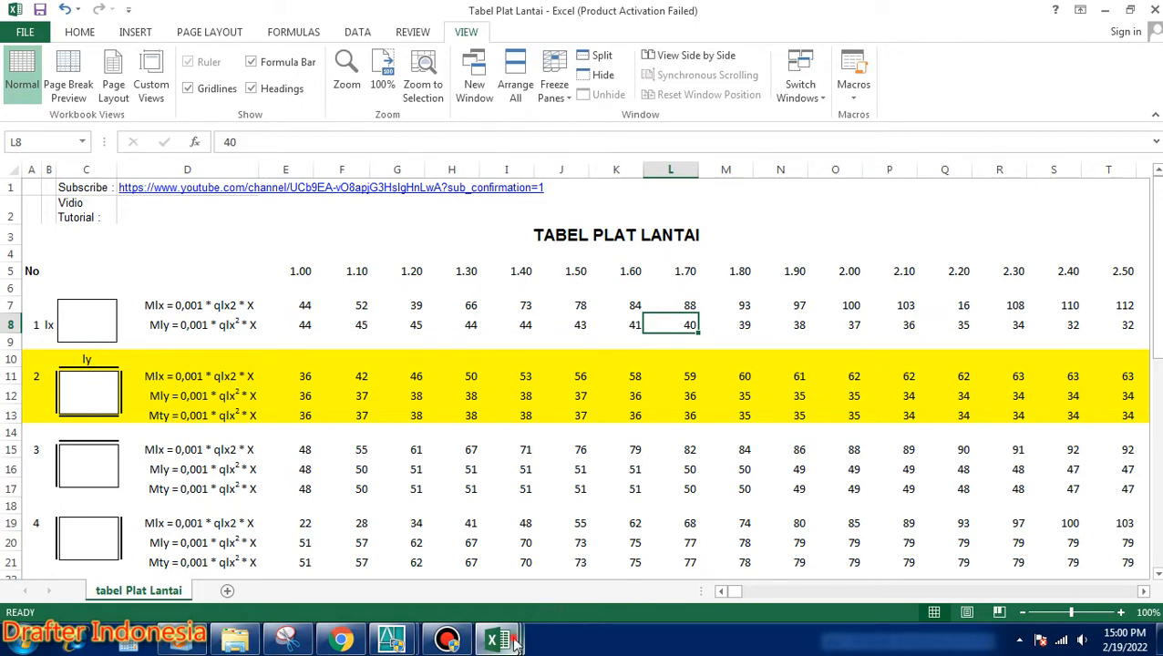
pyautogui.moveTo(515, 643)
pyautogui.click(674, 556)
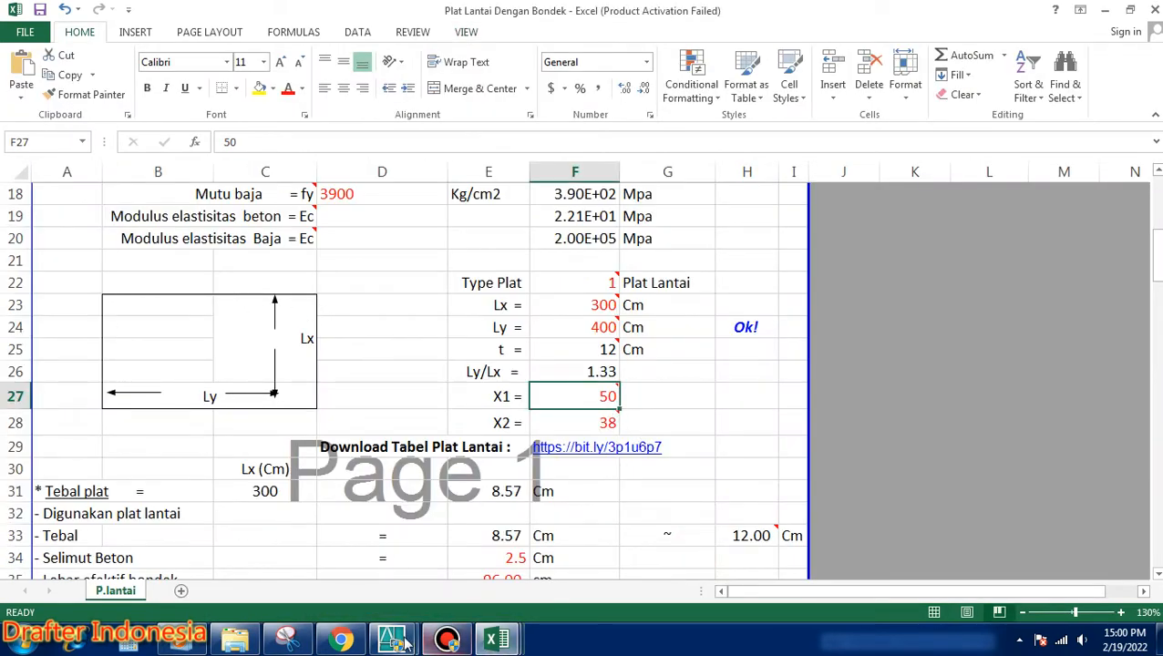
# Switch to AutoCAD to review the slab sketch with its corner columns, closing the AutoCAD Text Window
pyautogui.moveTo(407, 644)
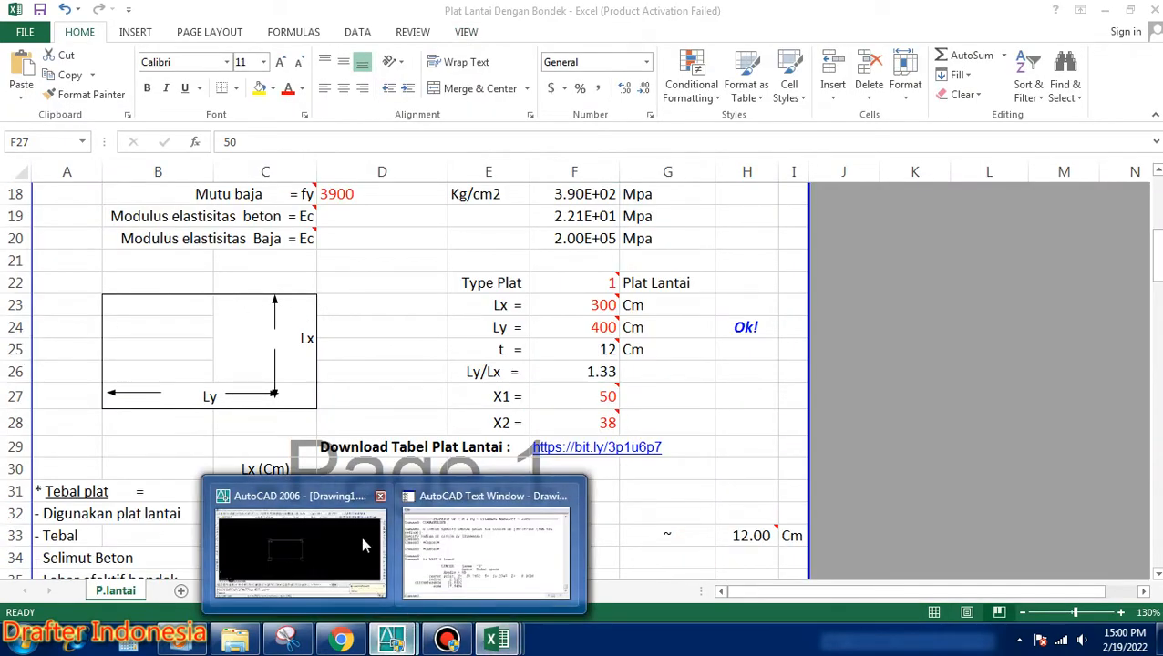
pyautogui.click(381, 542)
pyautogui.moveTo(392, 640)
pyautogui.moveTo(569, 503)
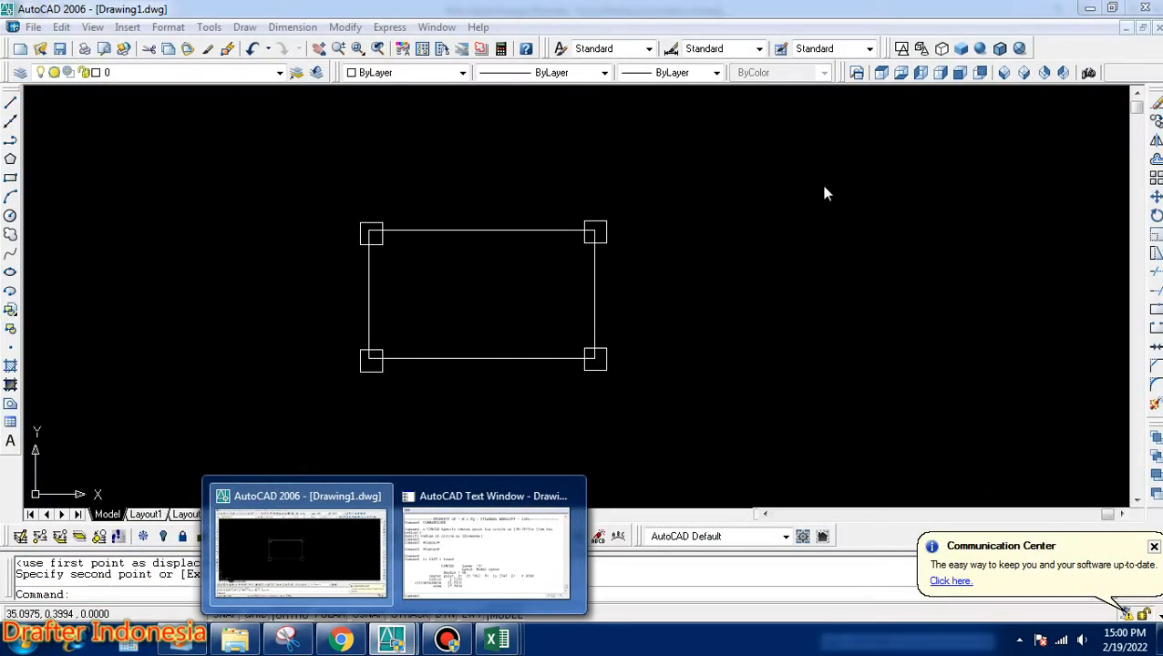
pyautogui.click(512, 552)
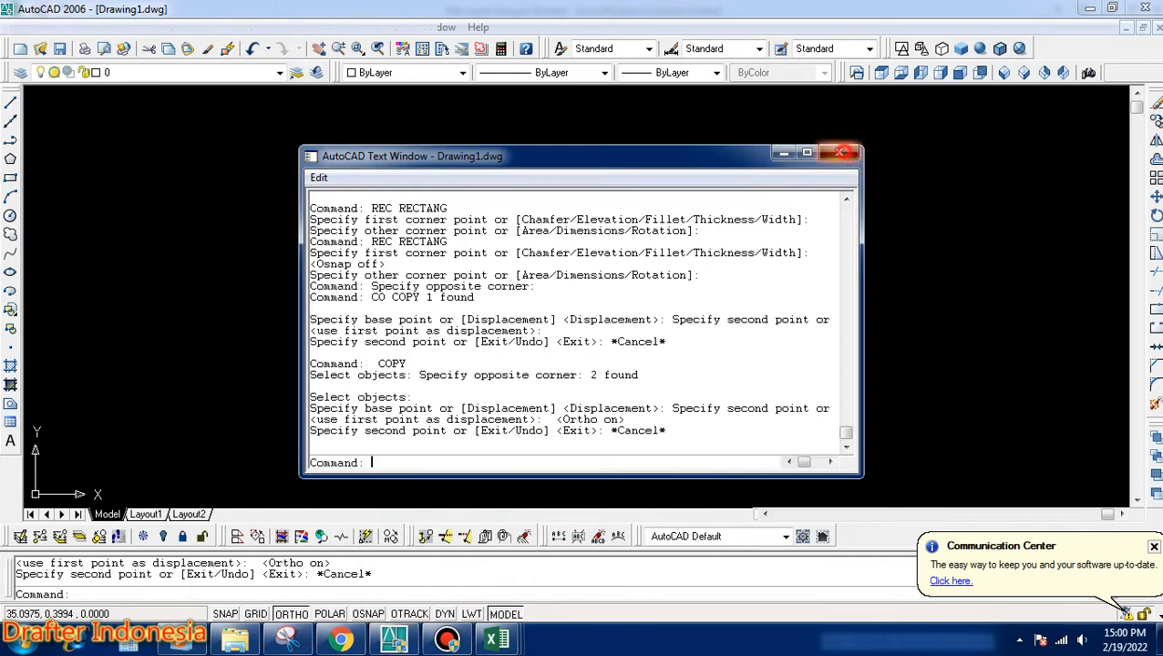
pyautogui.click(847, 156)
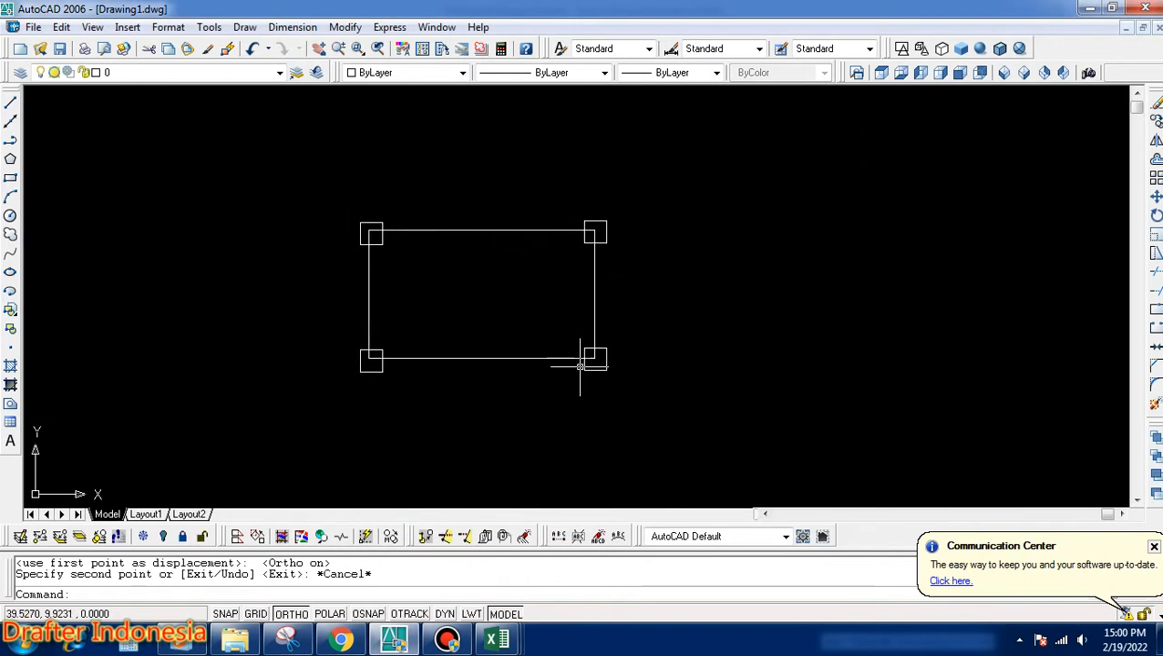
# Switch to Excel and compare the Tabel Plat Lantai ratio columns with the Ly/Lx value in the Plat Lantai Dengan Bondek workbook
pyautogui.click(501, 643)
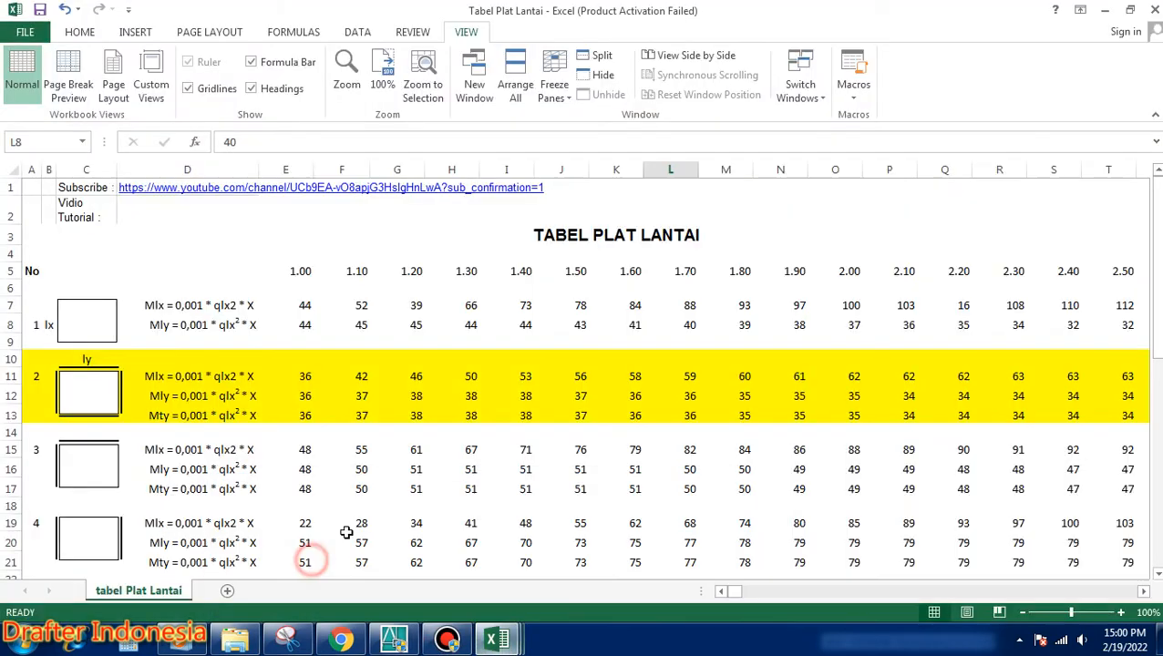
pyautogui.click(314, 561)
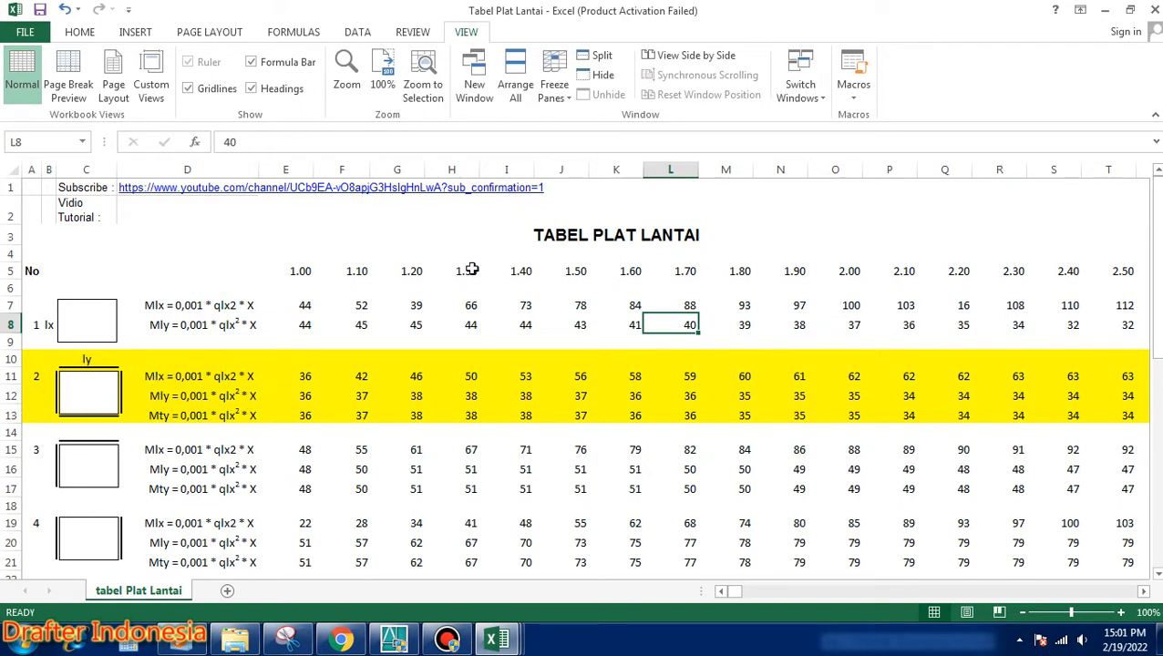
pyautogui.click(496, 640)
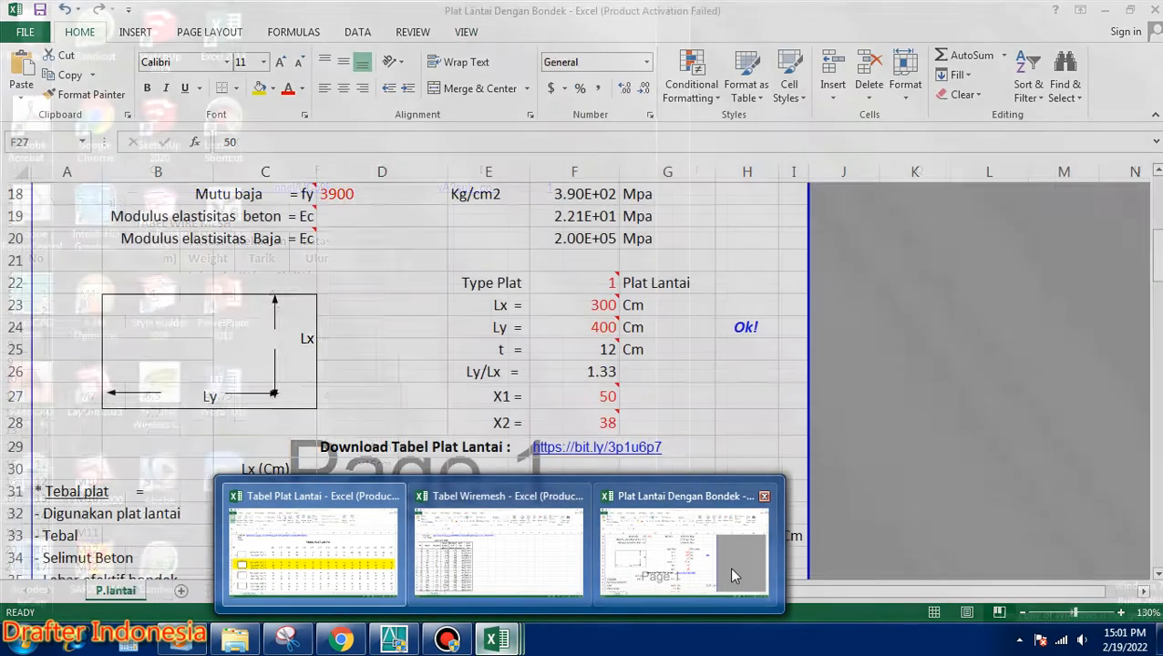
pyautogui.click(734, 574)
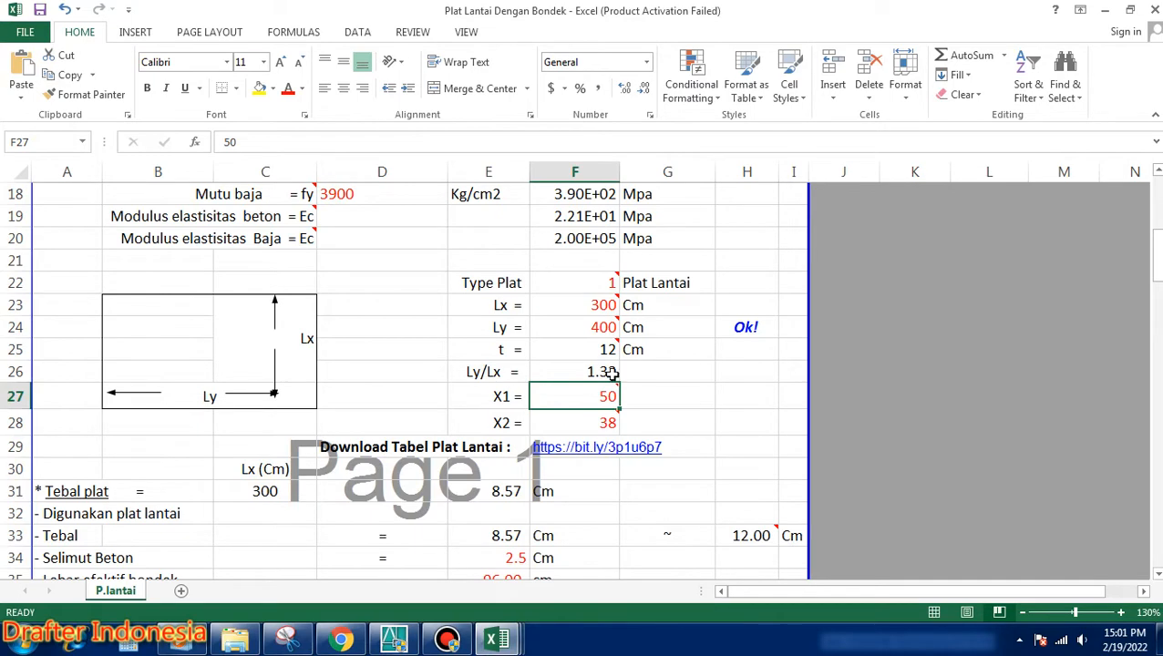
pyautogui.click(497, 640)
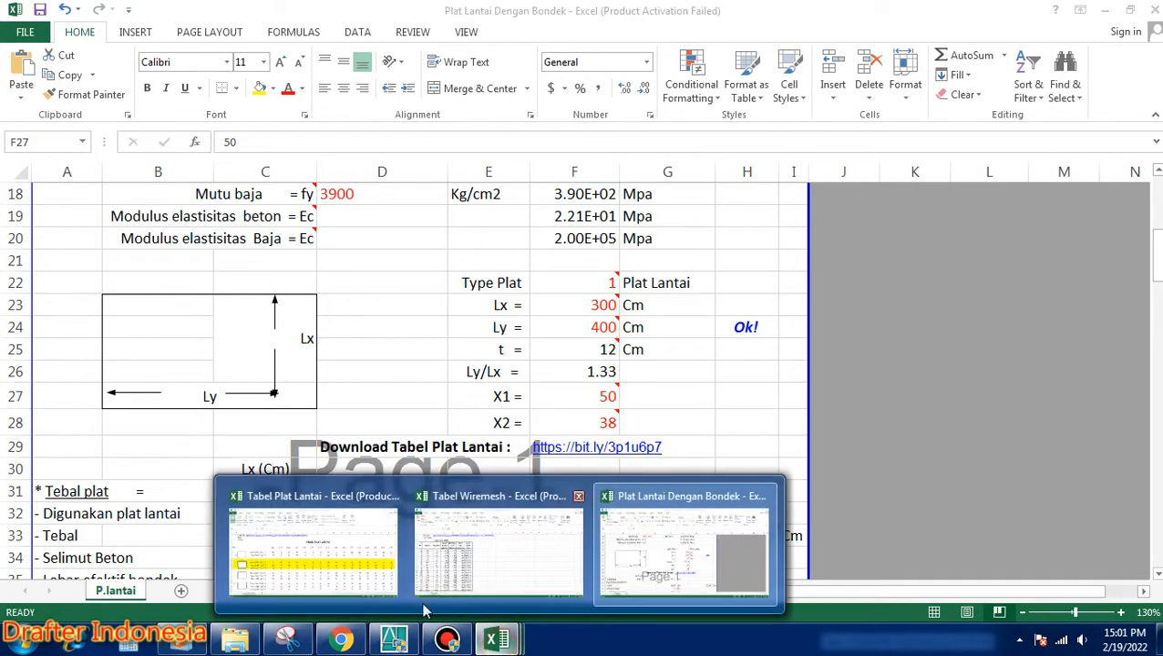
pyautogui.click(345, 565)
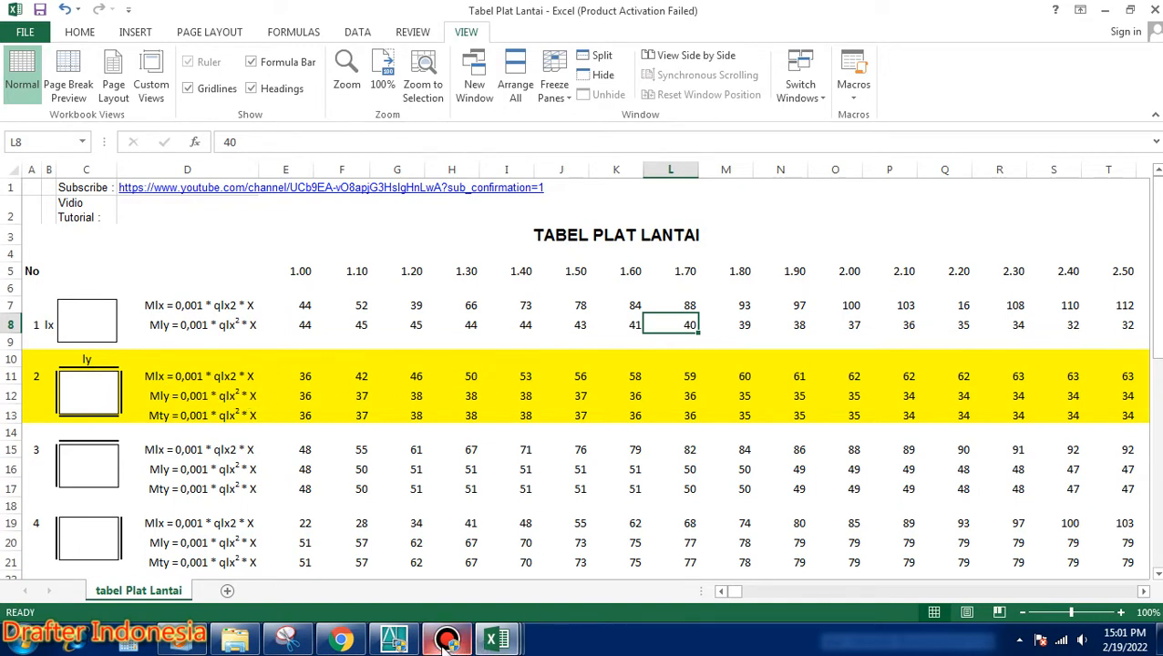
# Return to the Plat Lantai Dengan Bondek workbook and enter 38 as the X2 coefficient
pyautogui.moveTo(452, 647)
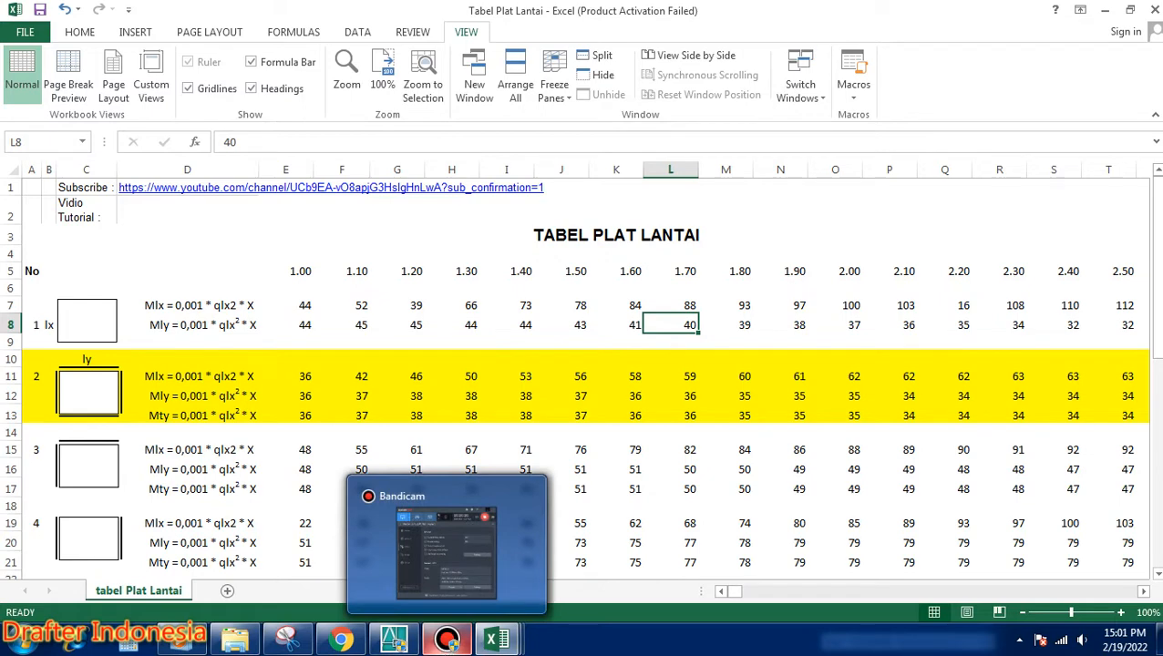
pyautogui.moveTo(500, 643)
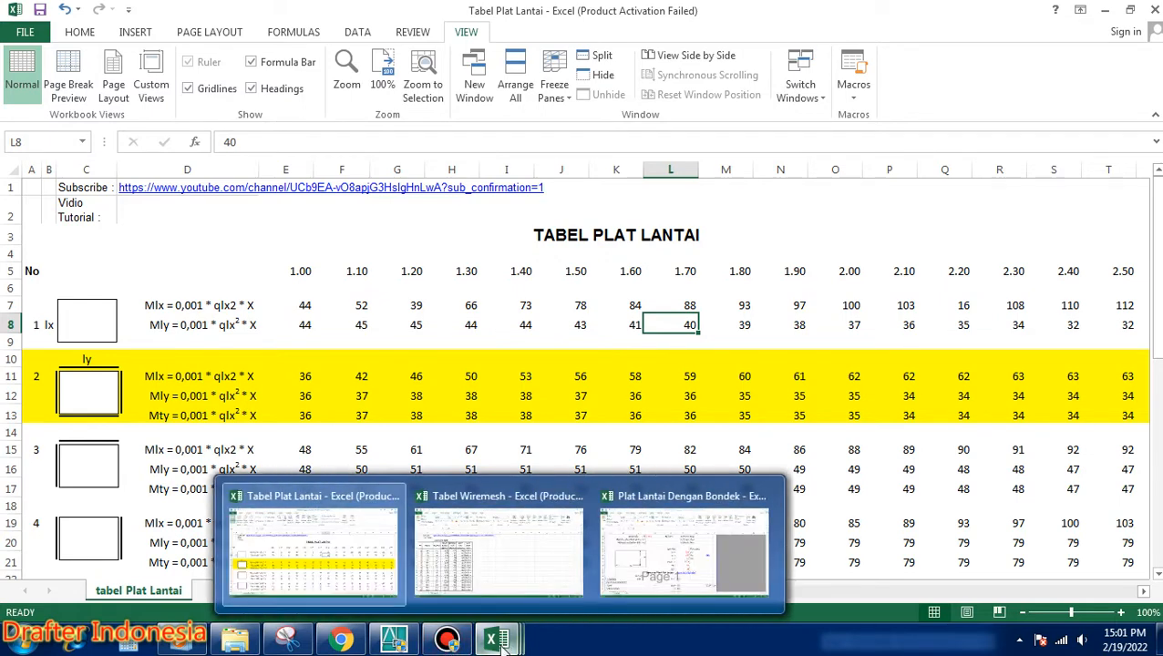
pyautogui.moveTo(522, 583)
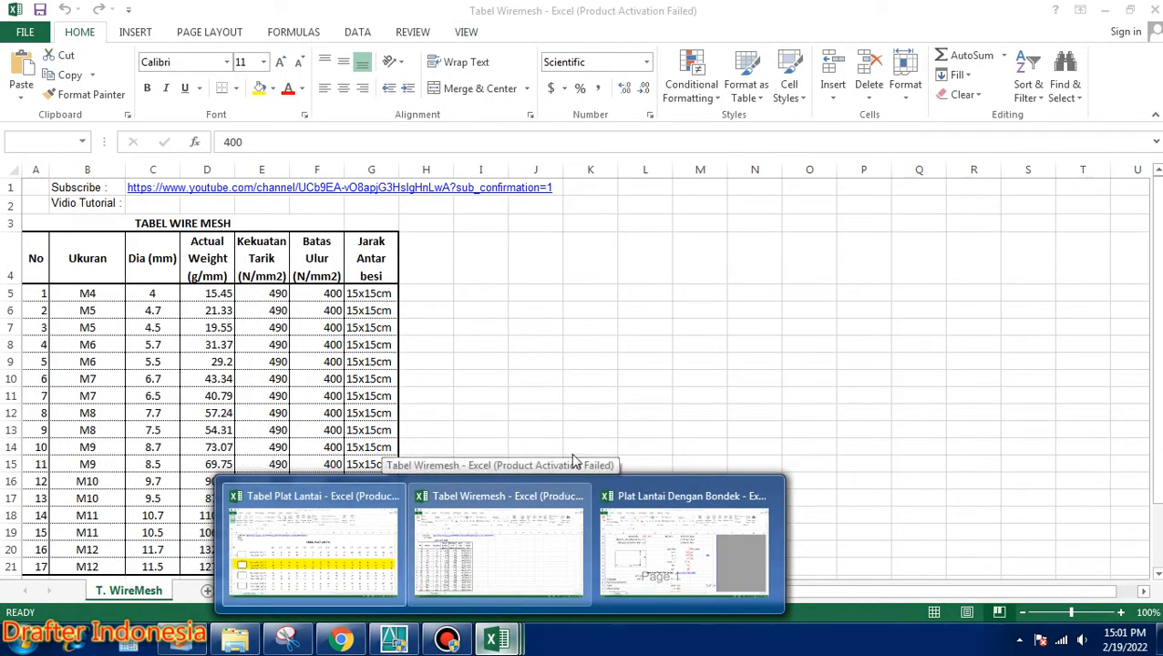
pyautogui.click(675, 547)
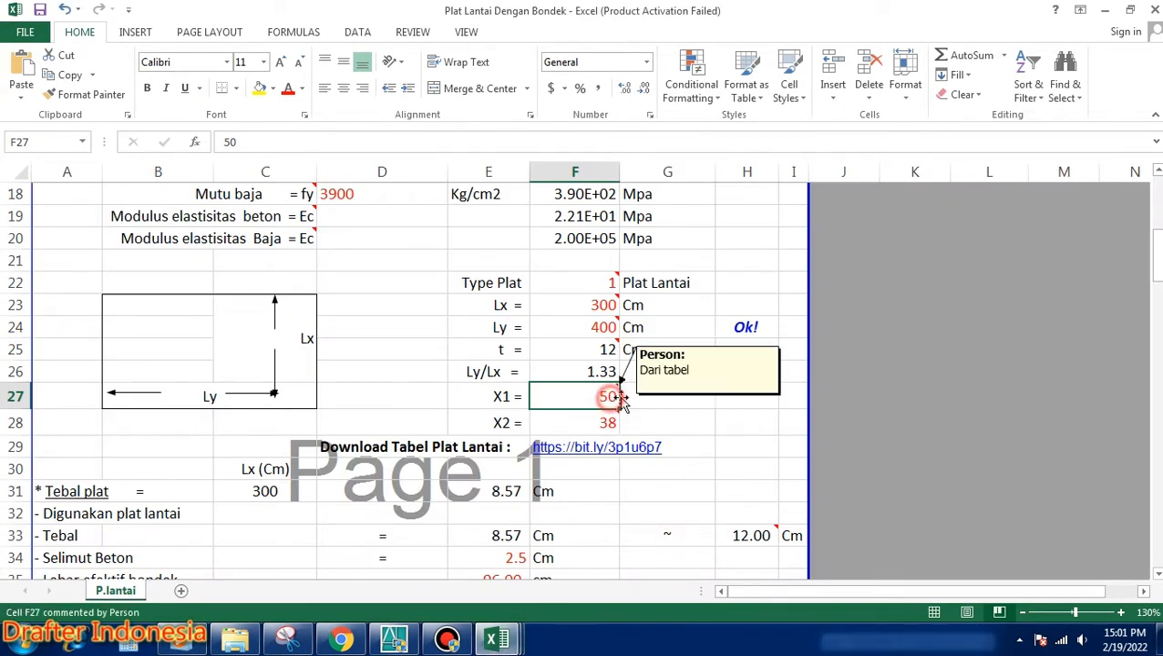
pyautogui.press('Down')
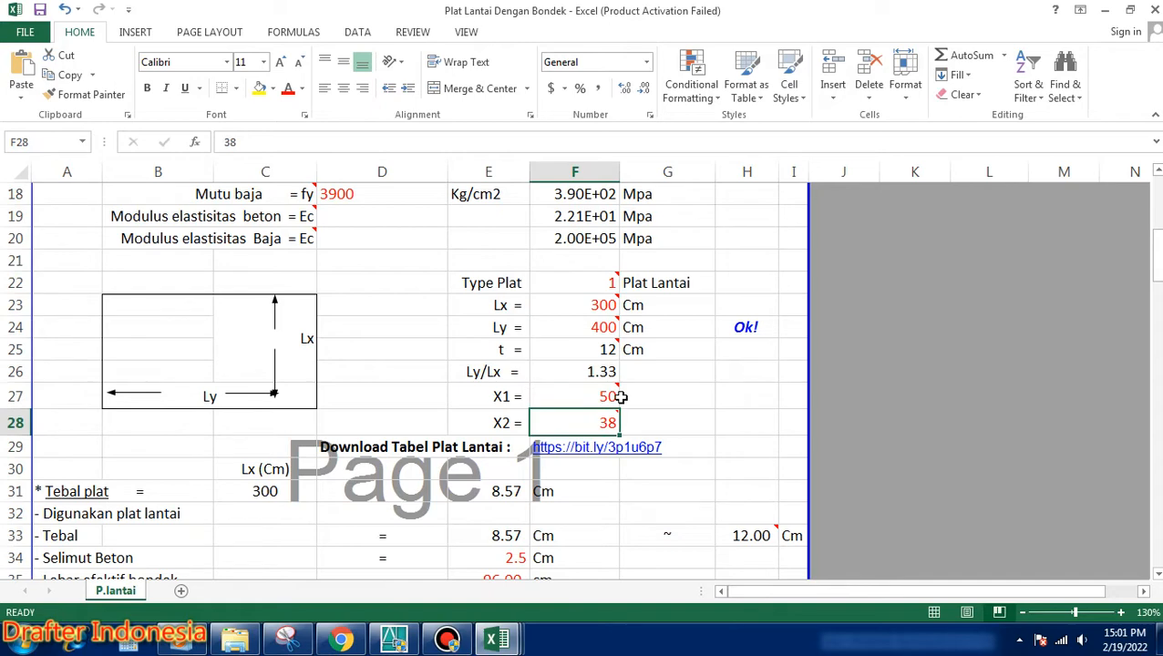
pyautogui.write('38')
pyautogui.press('Return')
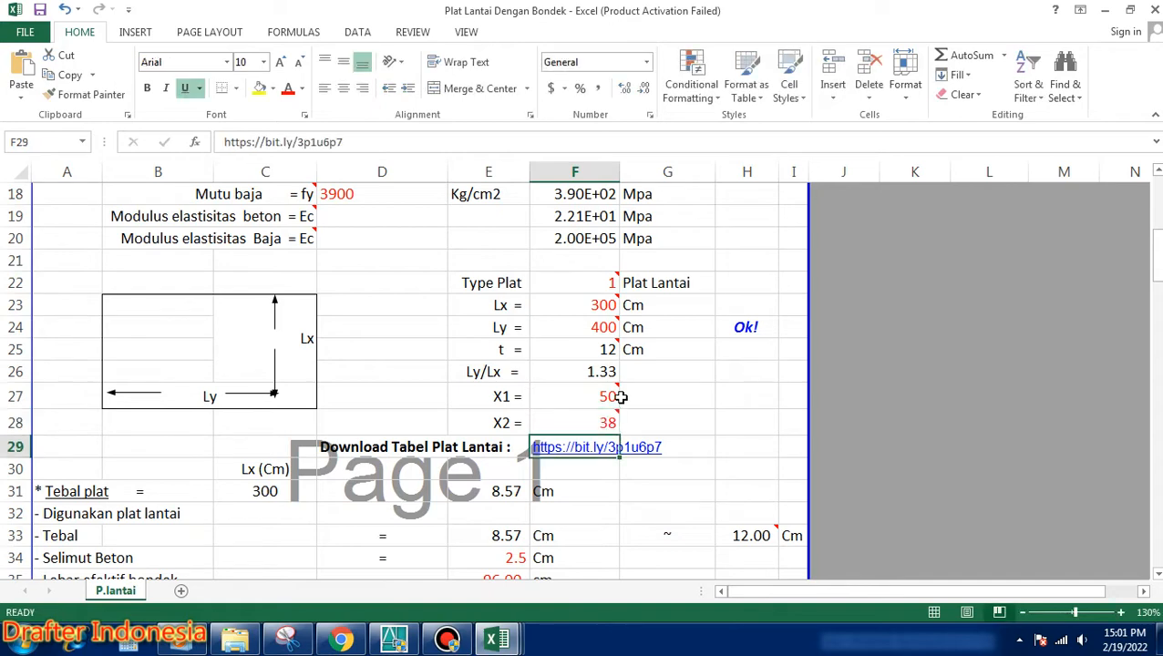
pyautogui.scroll(2, 679, 401)
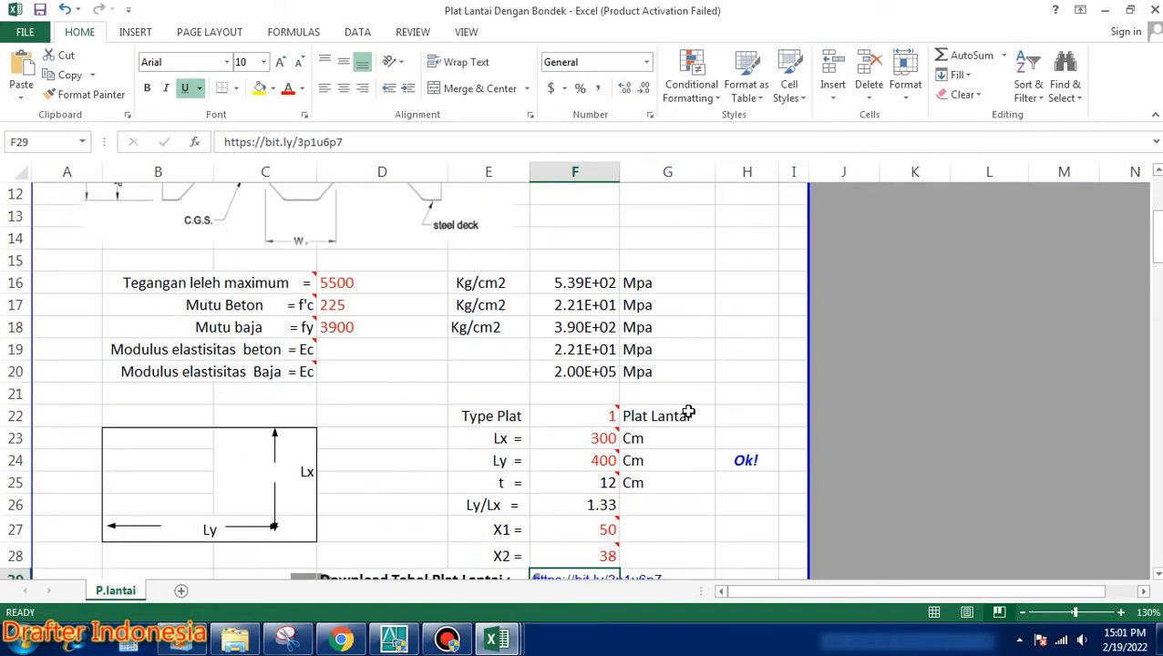
# Set the slab's short span Lx to 250 cm and its long span Ly to 350 cm
pyautogui.scroll(-1, 689, 411)
pyautogui.click(597, 372)
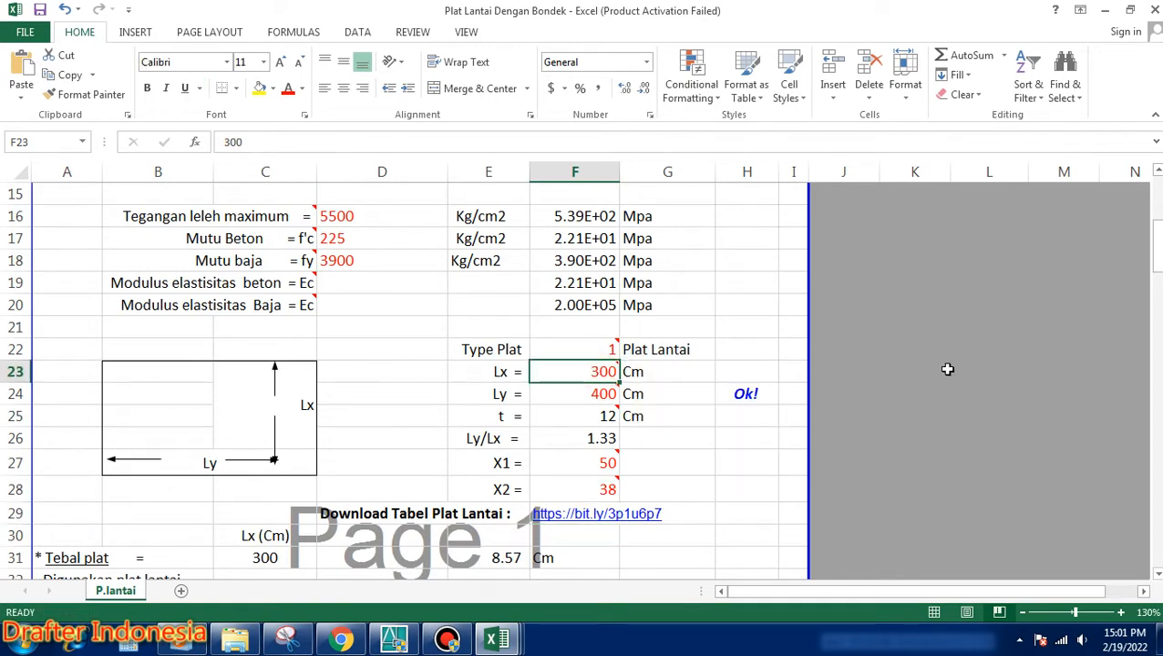
pyautogui.write('2.5')
pyautogui.press('BackSpace')
pyautogui.press('BackSpace')
pyautogui.write('250')
pyautogui.press('Return')
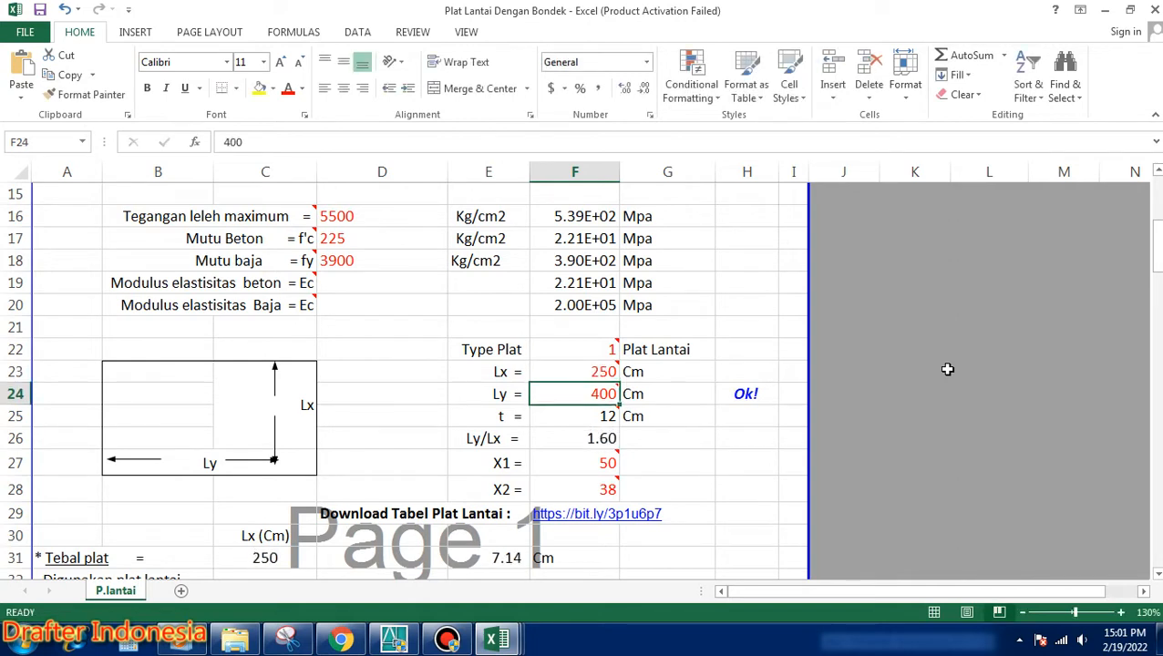
pyautogui.write('350')
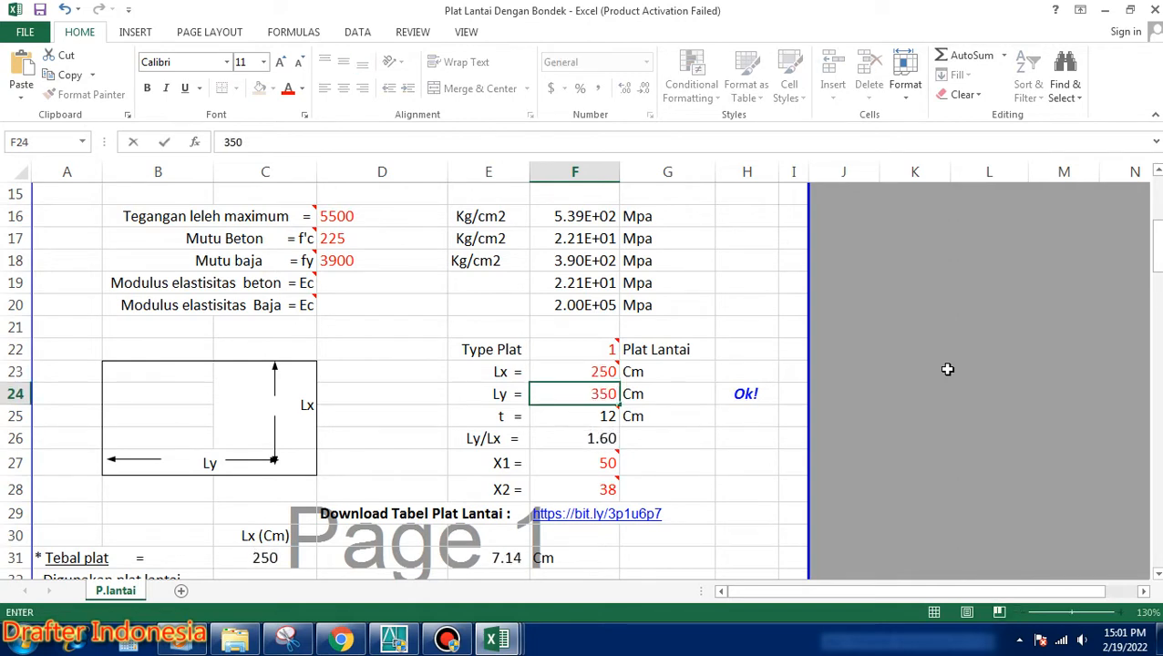
pyautogui.press('Return')
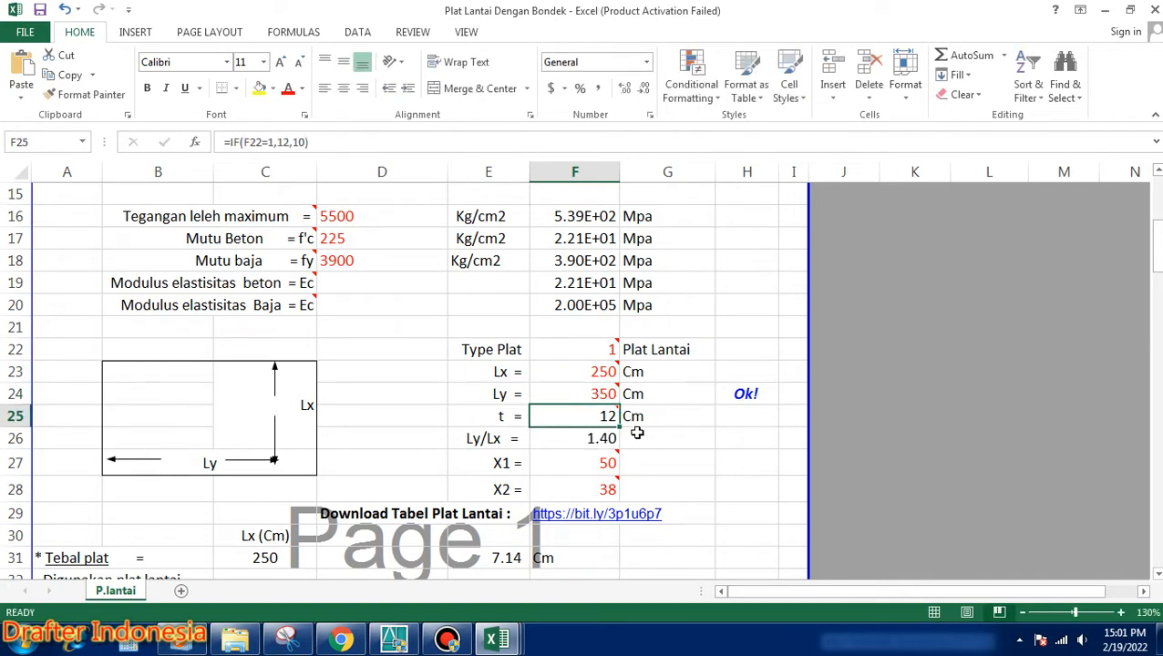
# Look up the type 2 slab coefficients for the current Ly/Lx ratio in Tabel Plat Lantai and return to the Plat Lantai Dengan Bondek workbook
pyautogui.moveTo(609, 460)
pyautogui.click(496, 638)
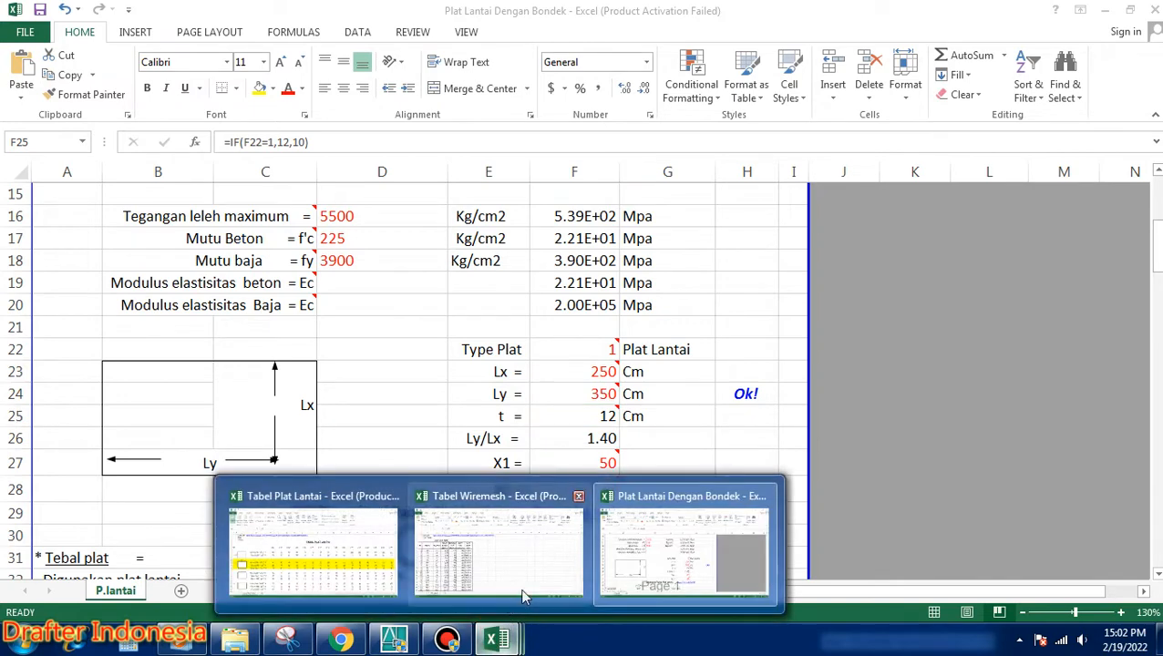
pyautogui.click(365, 558)
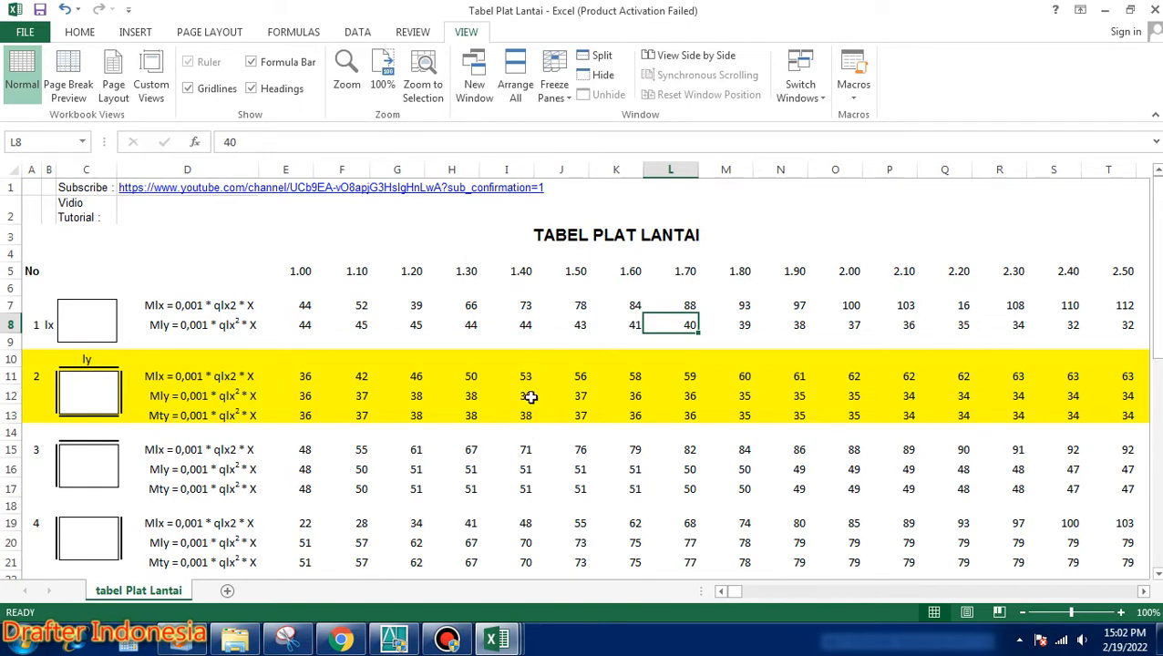
pyautogui.click(506, 629)
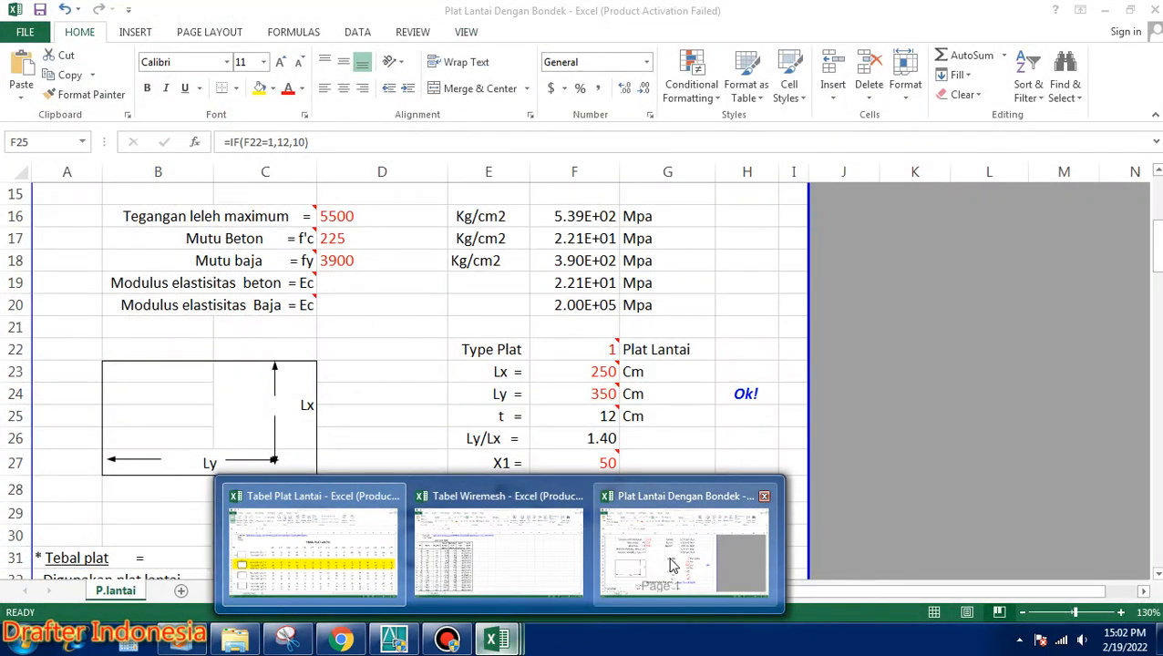
pyautogui.click(683, 552)
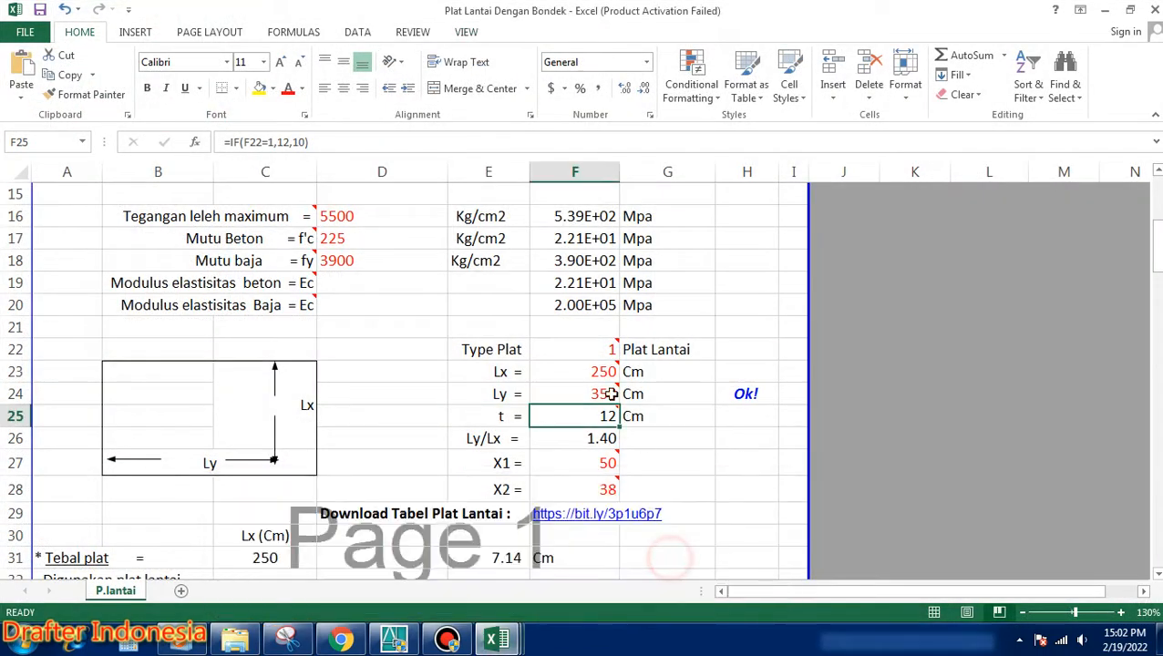
# Enter 53 as the X1 coefficient and 38 as the X2 coefficient
pyautogui.press('Down')
pyautogui.press('Down')
pyautogui.press('Down')
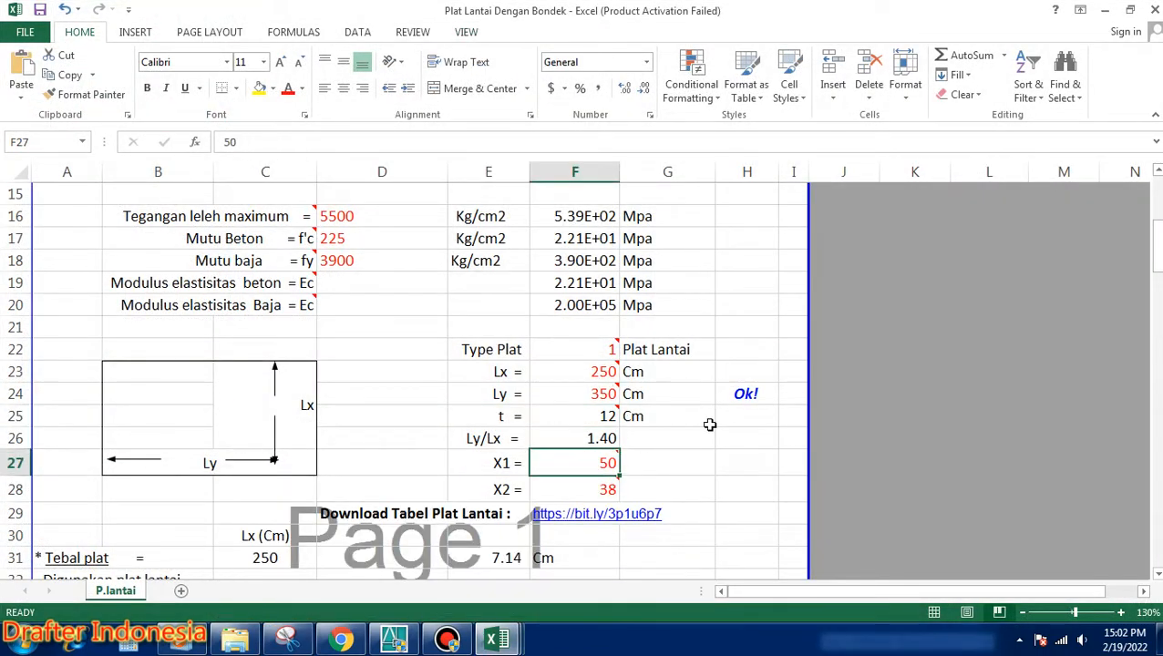
pyautogui.press('Up')
pyautogui.write('5')
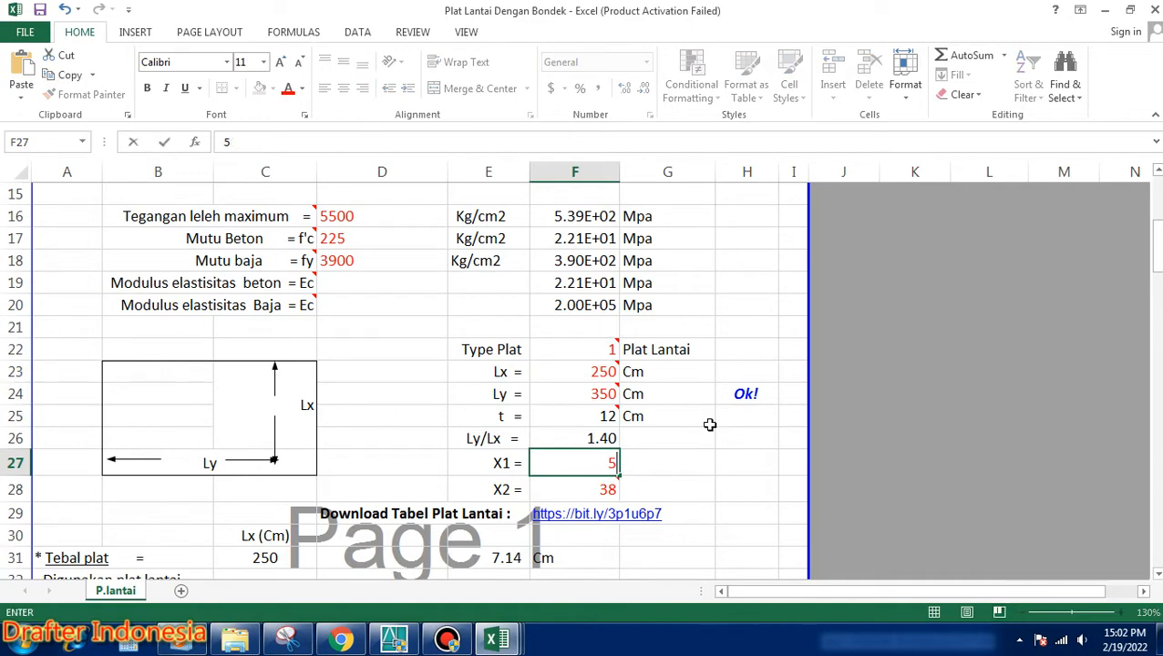
pyautogui.press('Return')
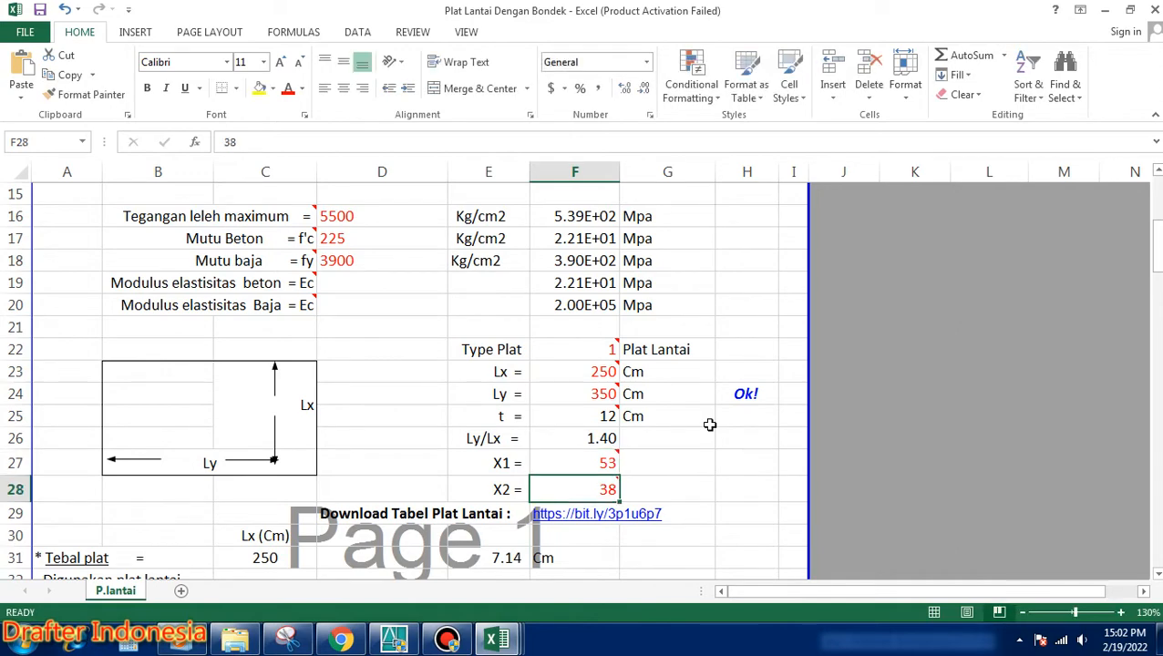
pyautogui.write('38')
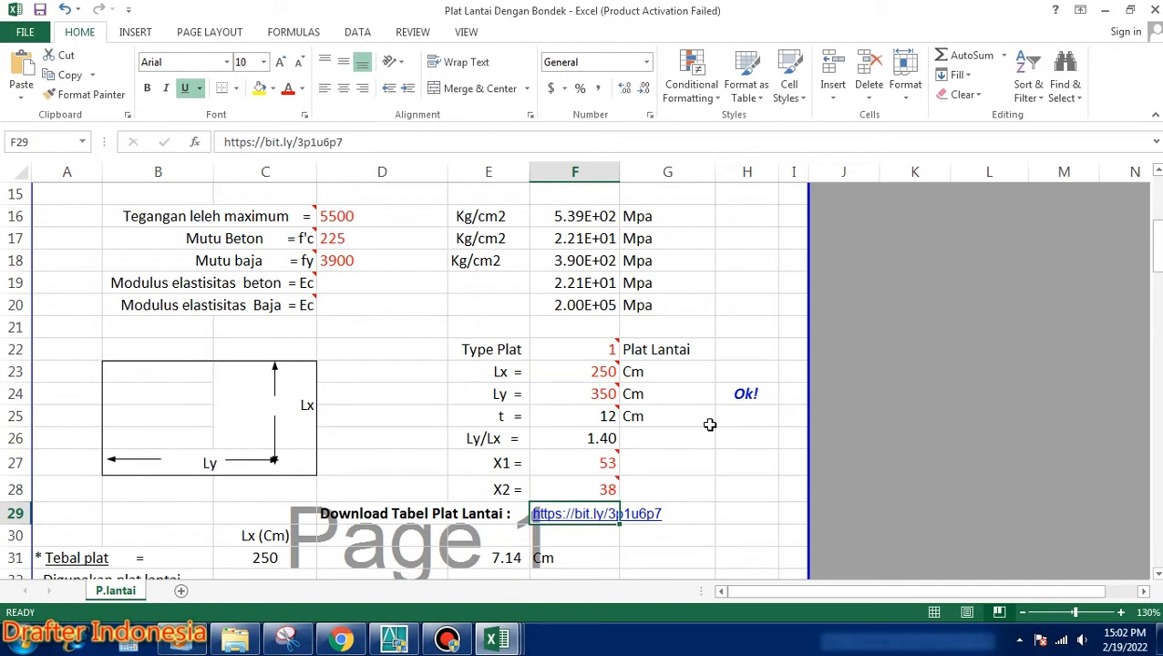
# Test the span check formula beside Ly by entering 450 cm for Lx and restoring it to 250 cm
pyautogui.click(760, 393)
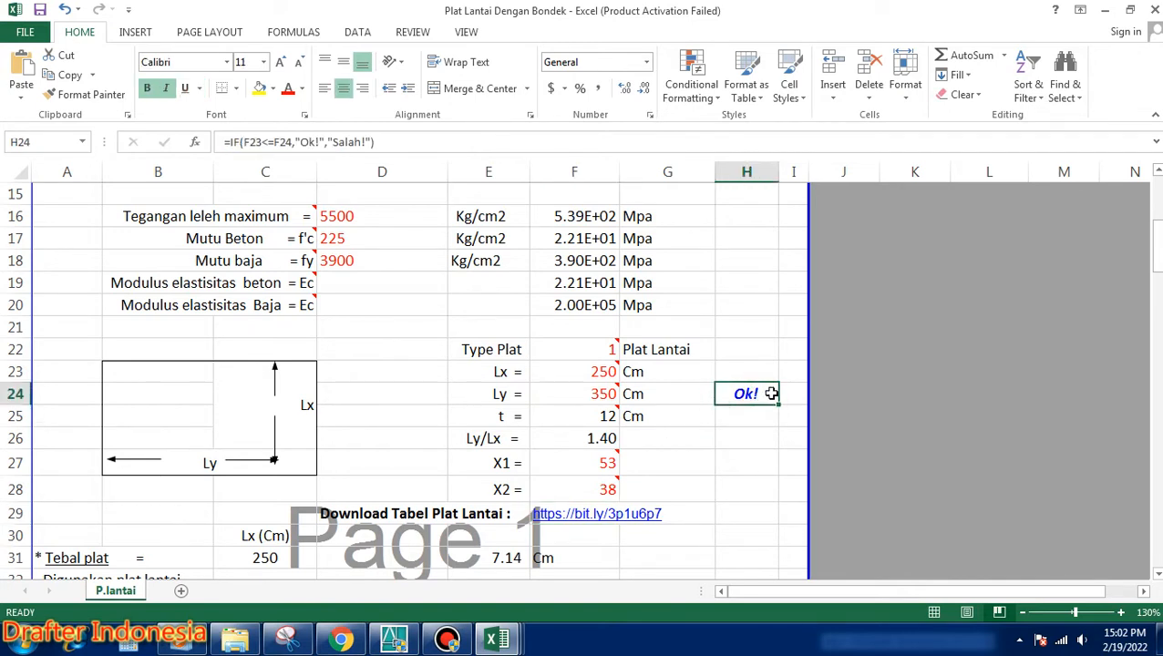
pyautogui.moveTo(603, 374)
pyautogui.click(597, 367)
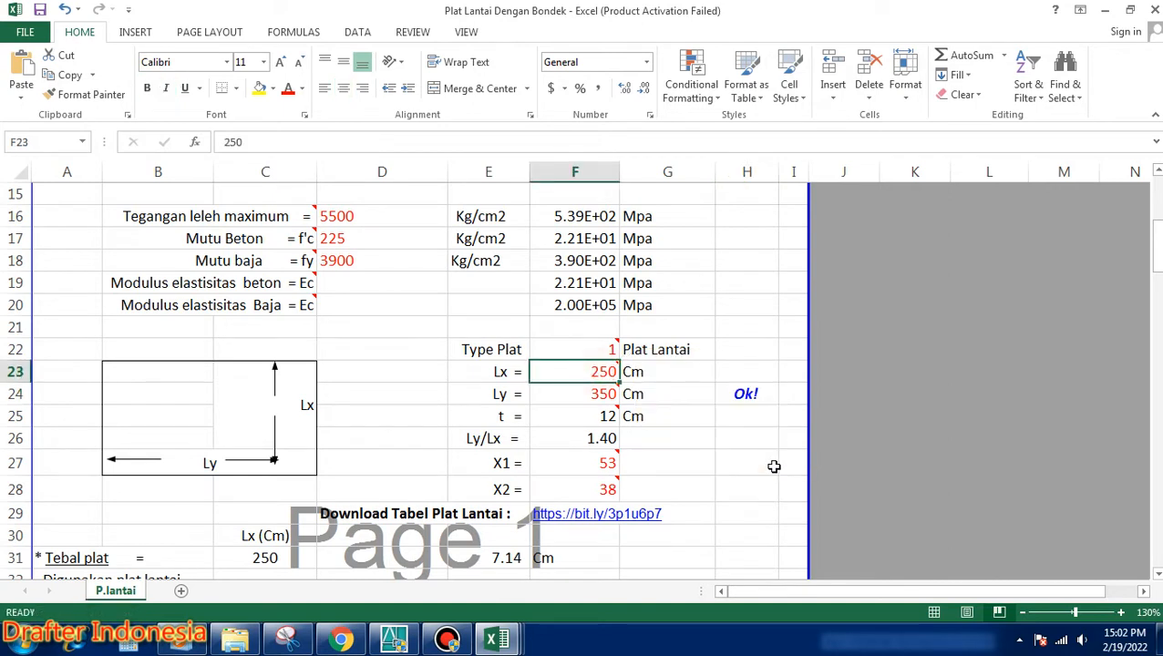
pyautogui.write('450')
pyautogui.press('Return')
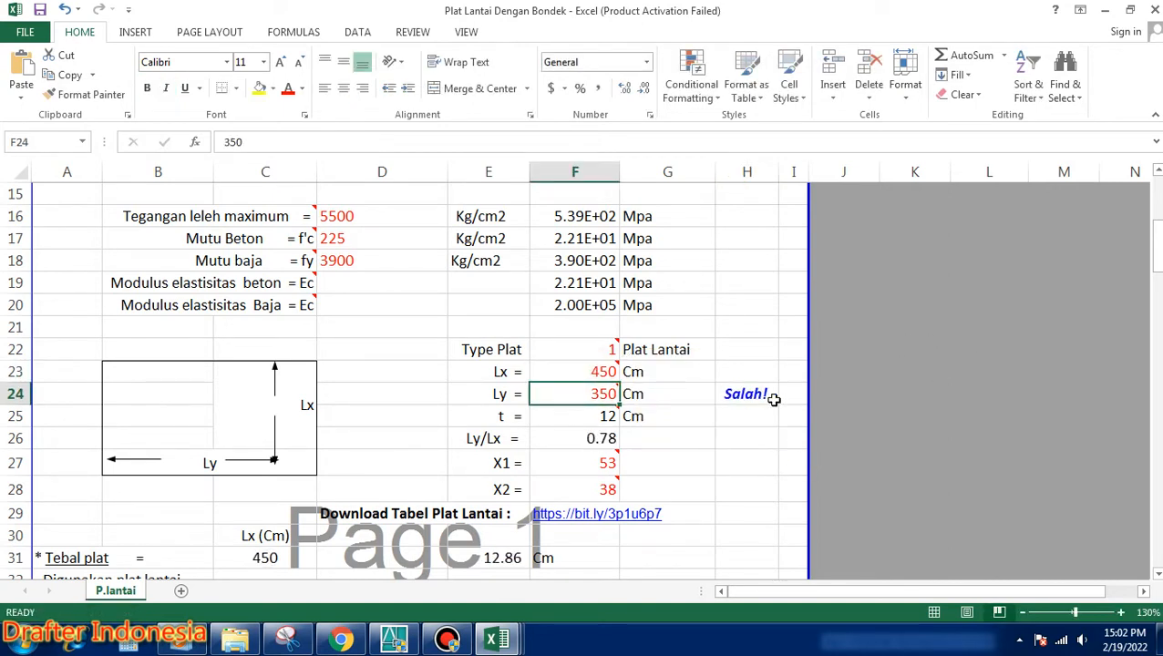
pyautogui.click(602, 369)
pyautogui.write('250')
pyautogui.press('Return')
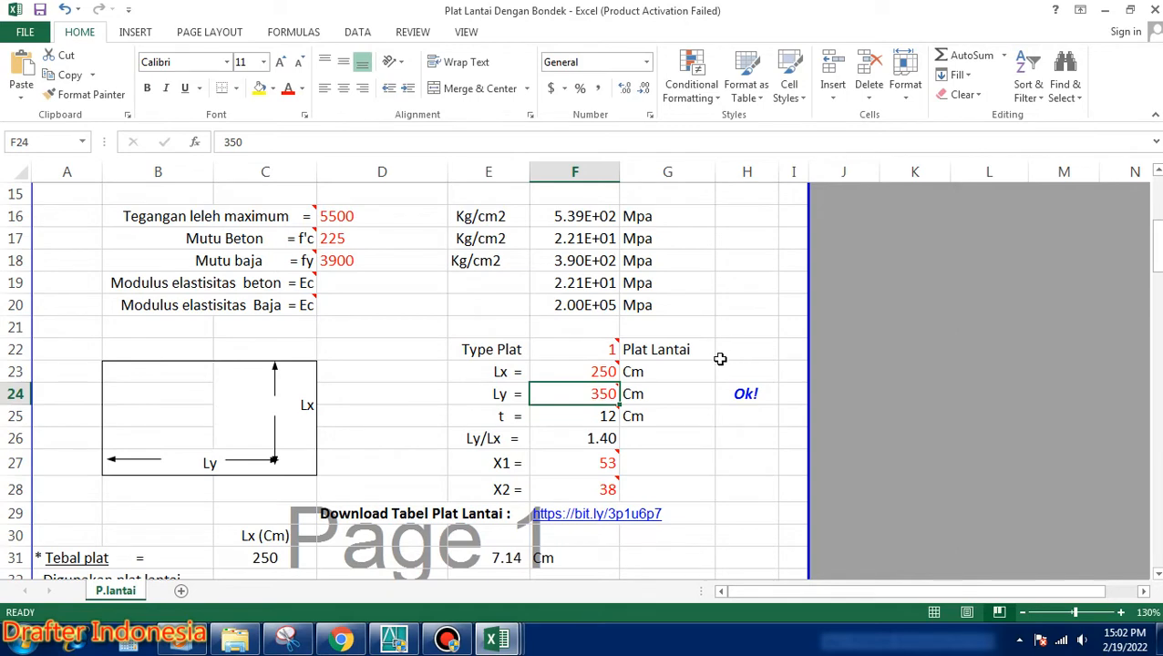
# Inspect the slab thickness calculation under Tebal plat, including its Lx reference, its formula and the adopted thickness
pyautogui.moveTo(606, 490)
pyautogui.scroll(-2, 606, 491)
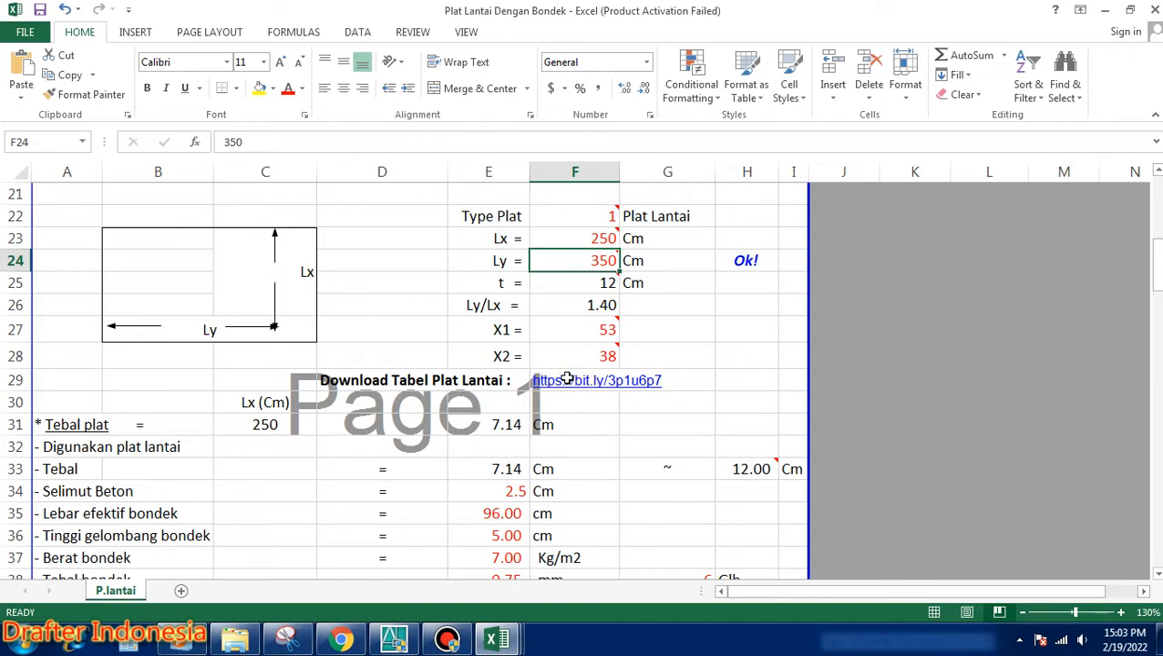
pyautogui.scroll(-1, 594, 371)
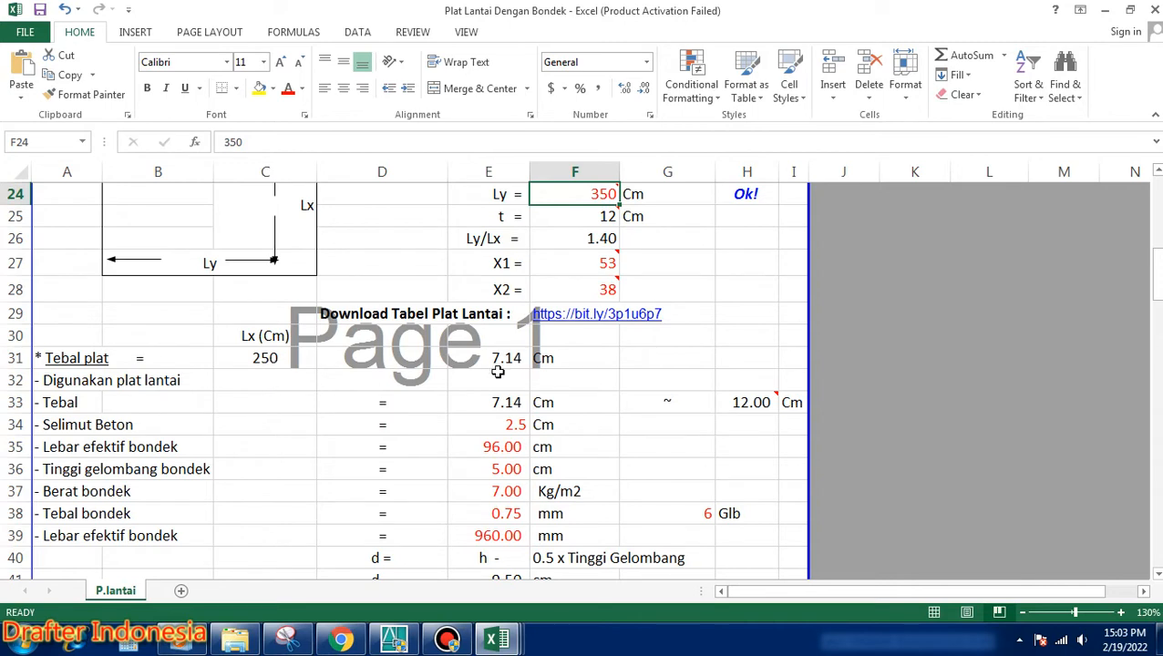
pyautogui.click(267, 356)
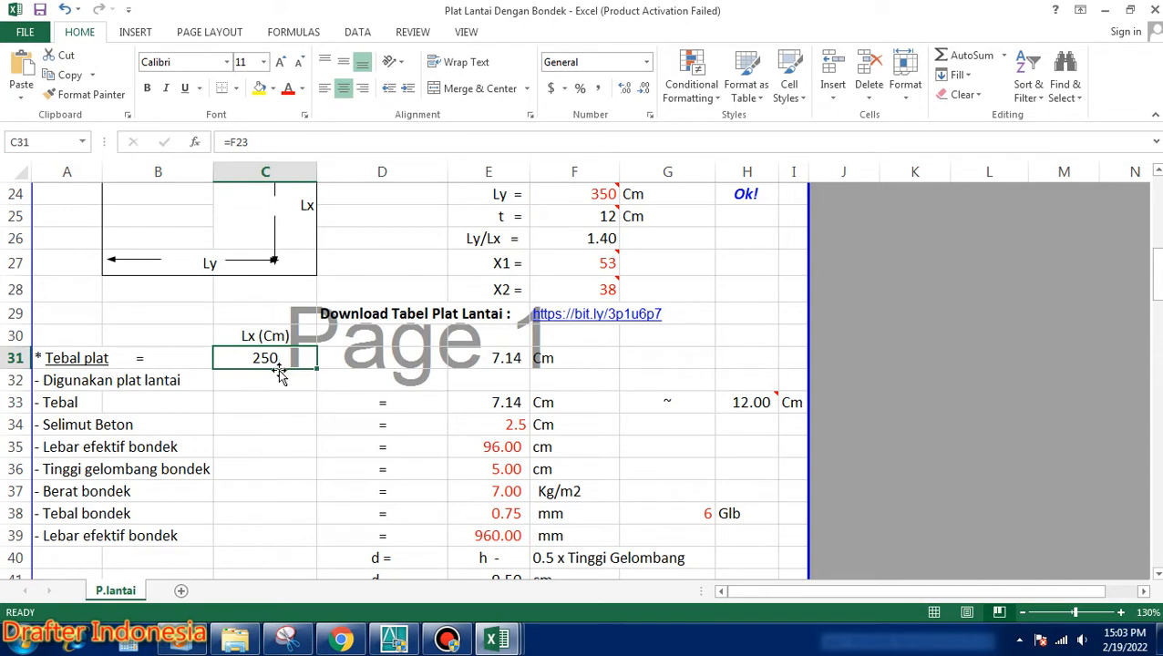
pyautogui.click(495, 358)
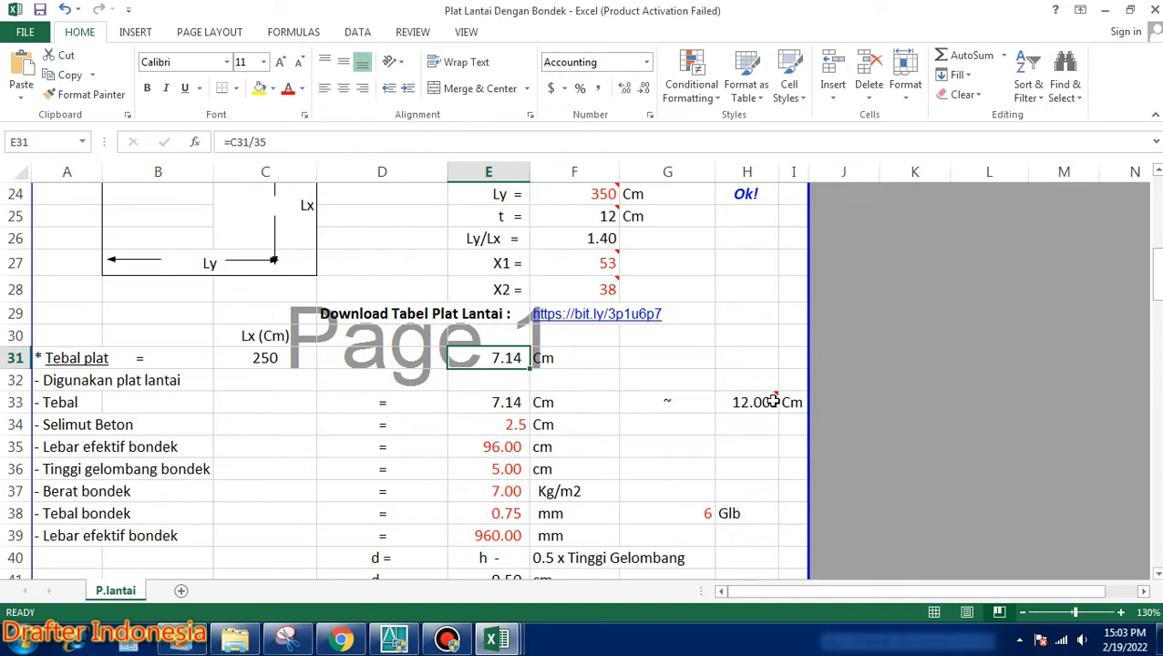
pyautogui.moveTo(753, 402)
# Examine the concrete cover, effective bondek width and wave height inputs, comparing them with the deck section drawing
pyautogui.click(509, 426)
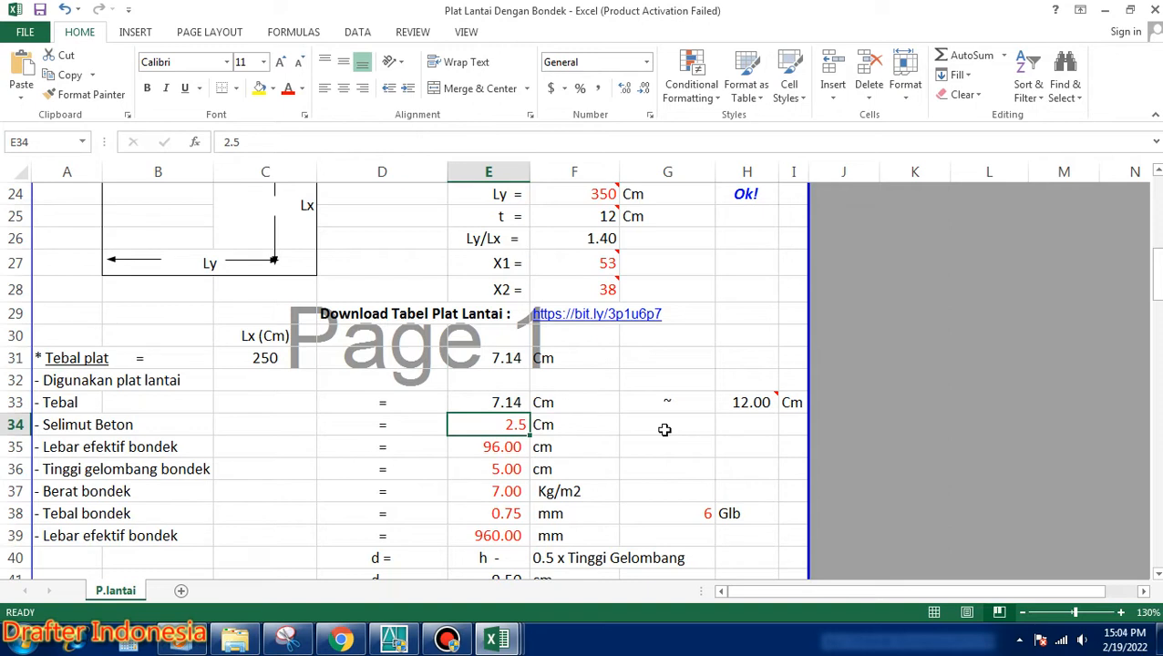
pyautogui.press('Down')
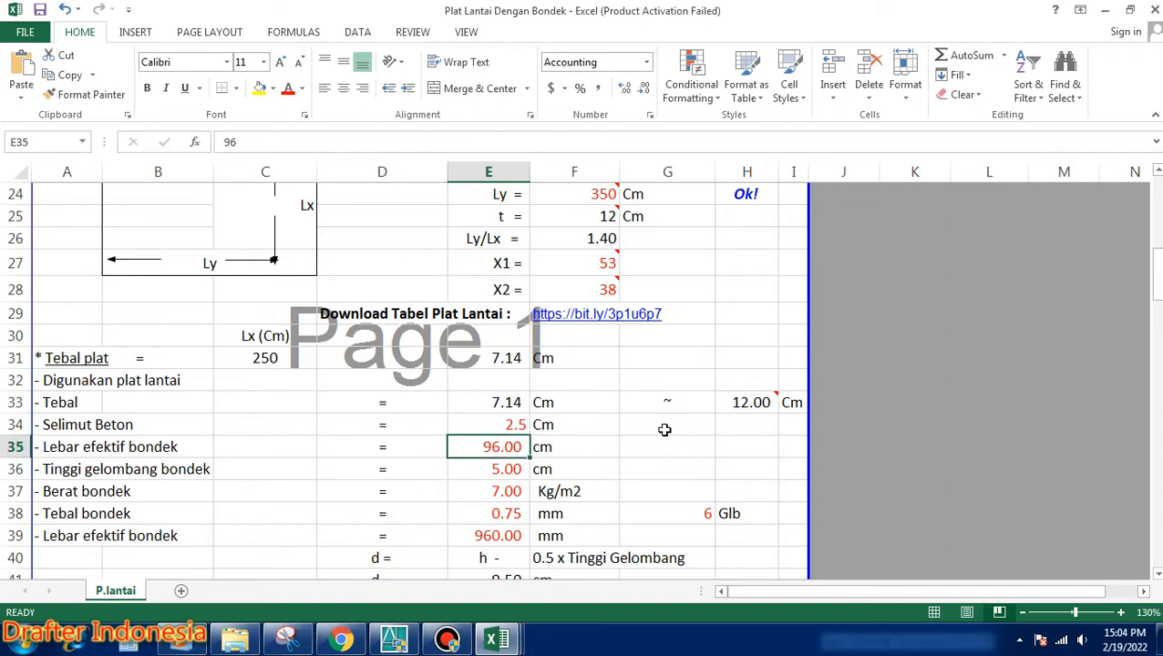
pyautogui.press('Up')
pyautogui.press('Down')
pyautogui.press('Down')
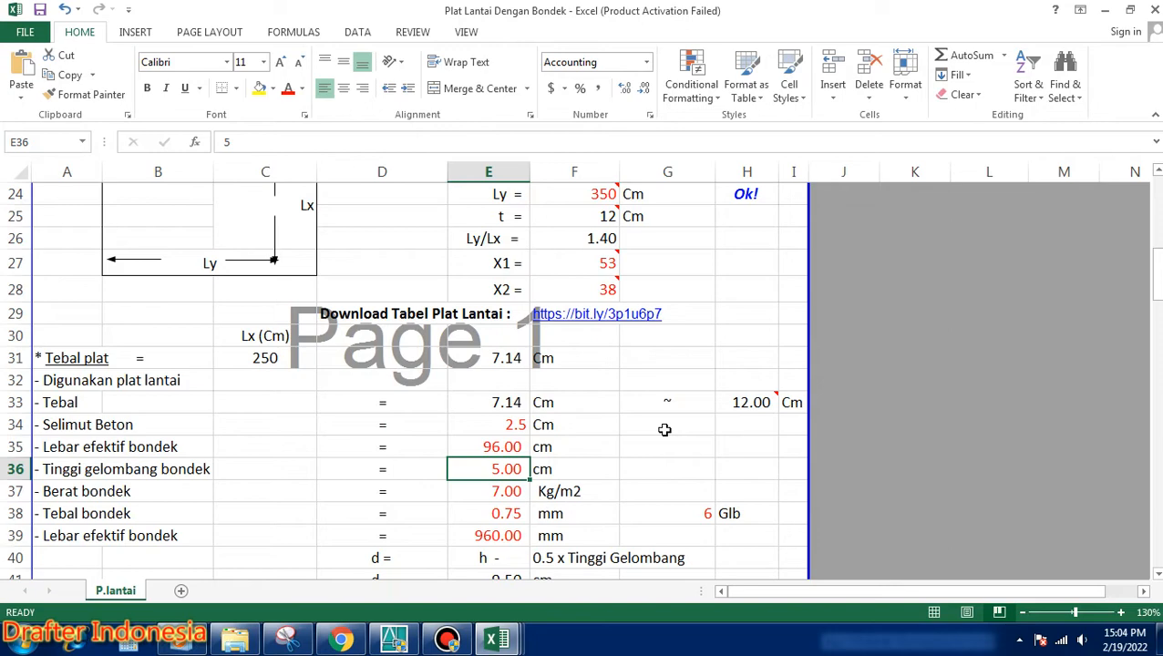
pyautogui.scroll(4, 651, 416)
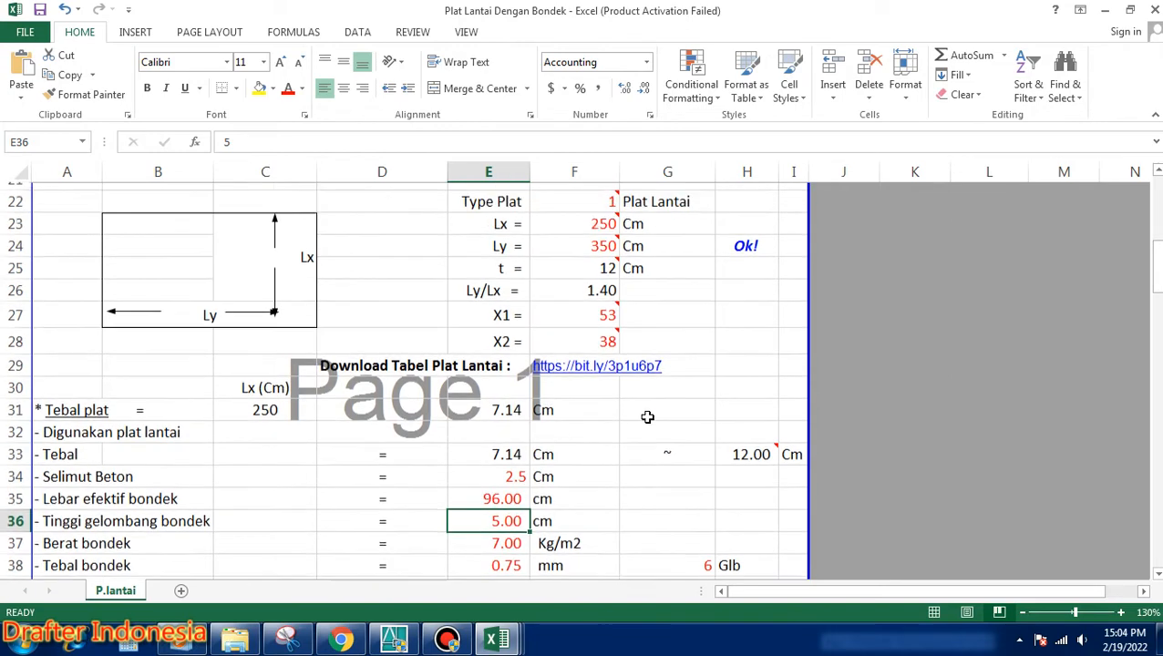
pyautogui.scroll(2, 654, 416)
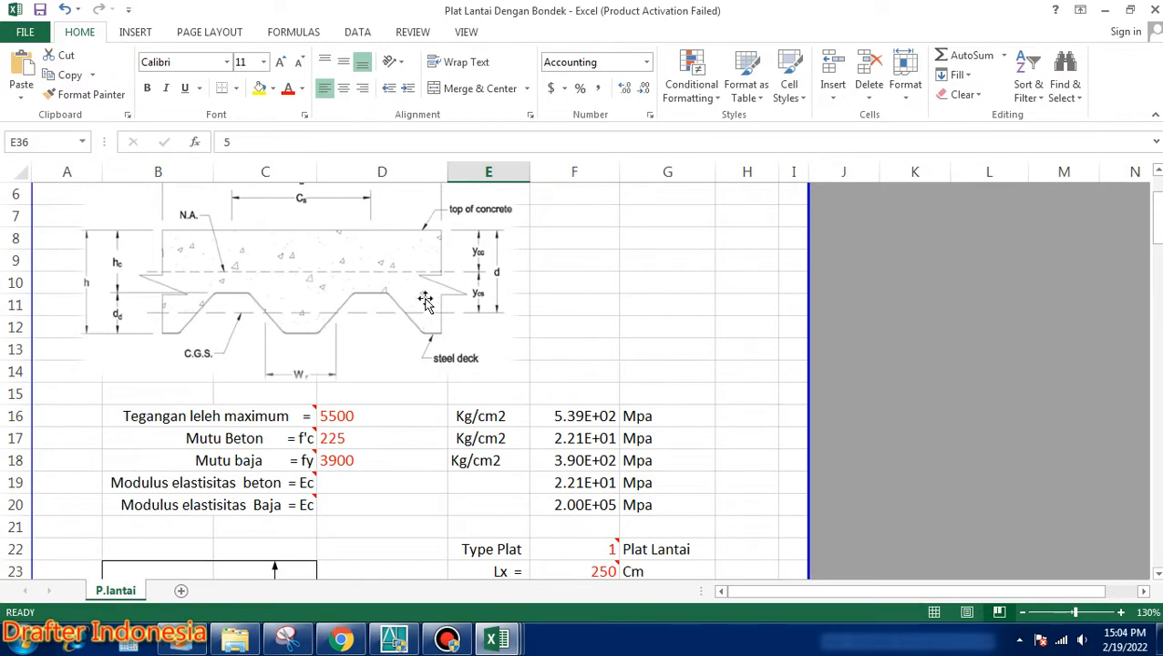
pyautogui.scroll(-6, 497, 326)
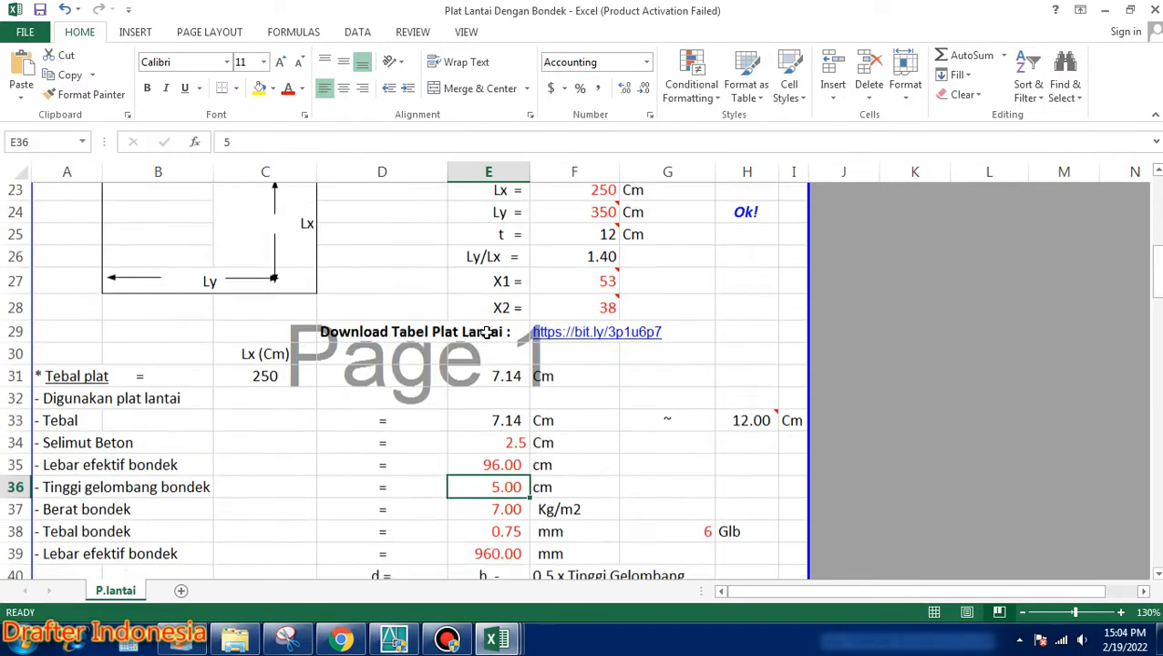
pyautogui.click(515, 448)
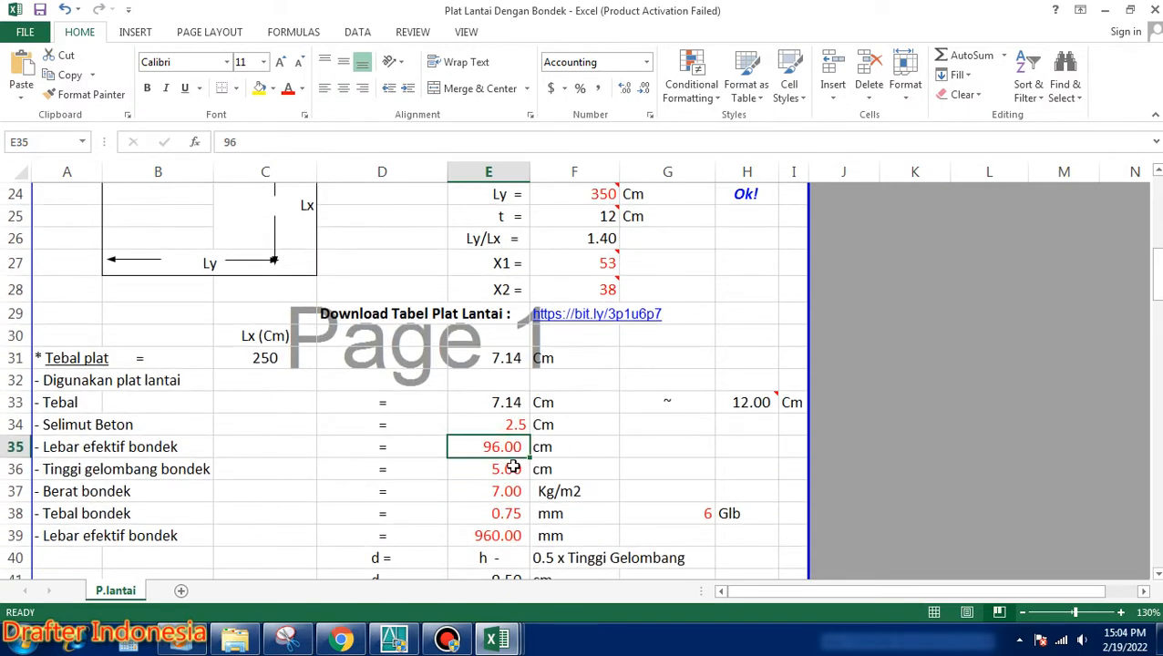
pyautogui.click(508, 469)
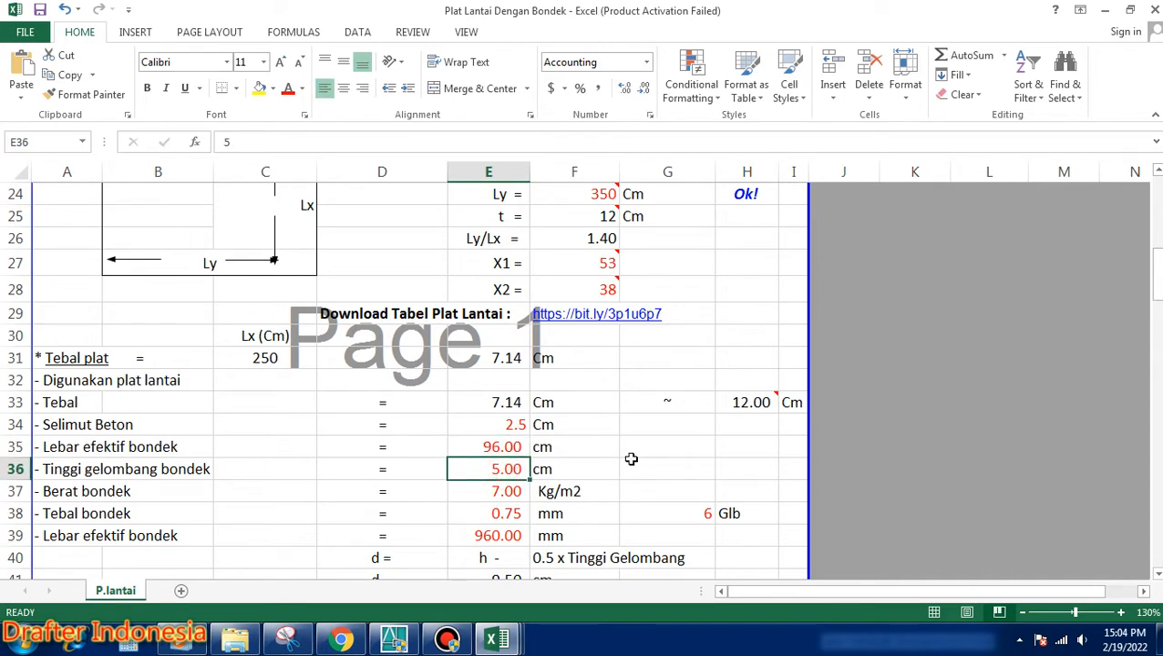
# Review the bondek weight, thickness and wave count (Glb) inputs, checking the waves against the deck section drawing
pyautogui.press('Down')
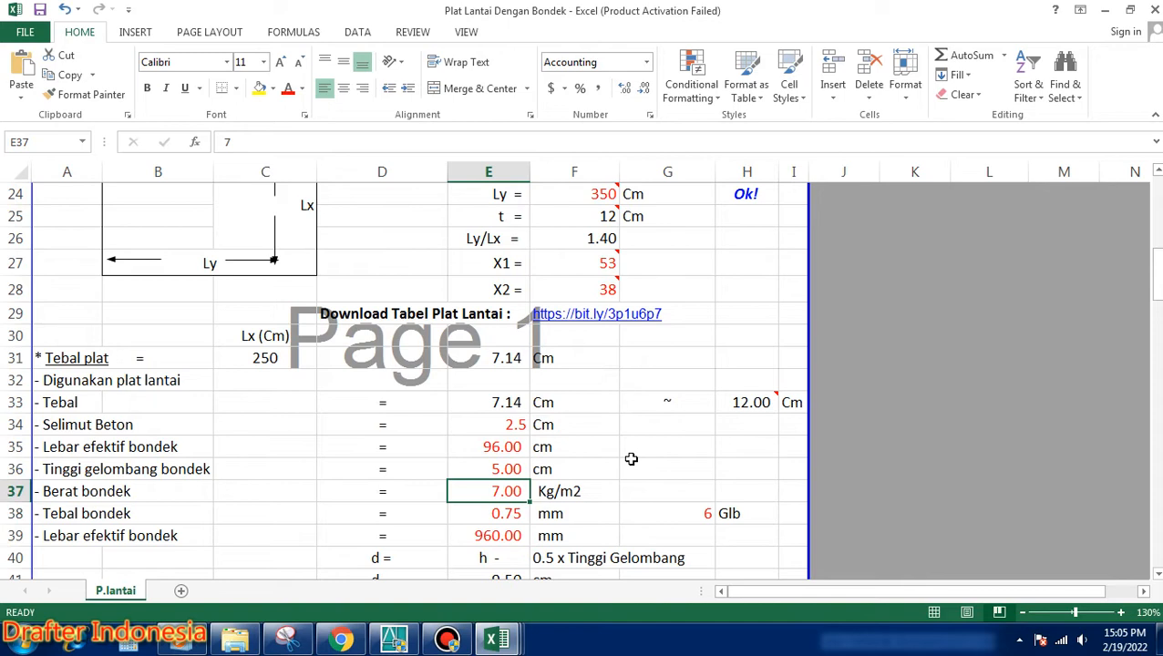
pyautogui.press('Down')
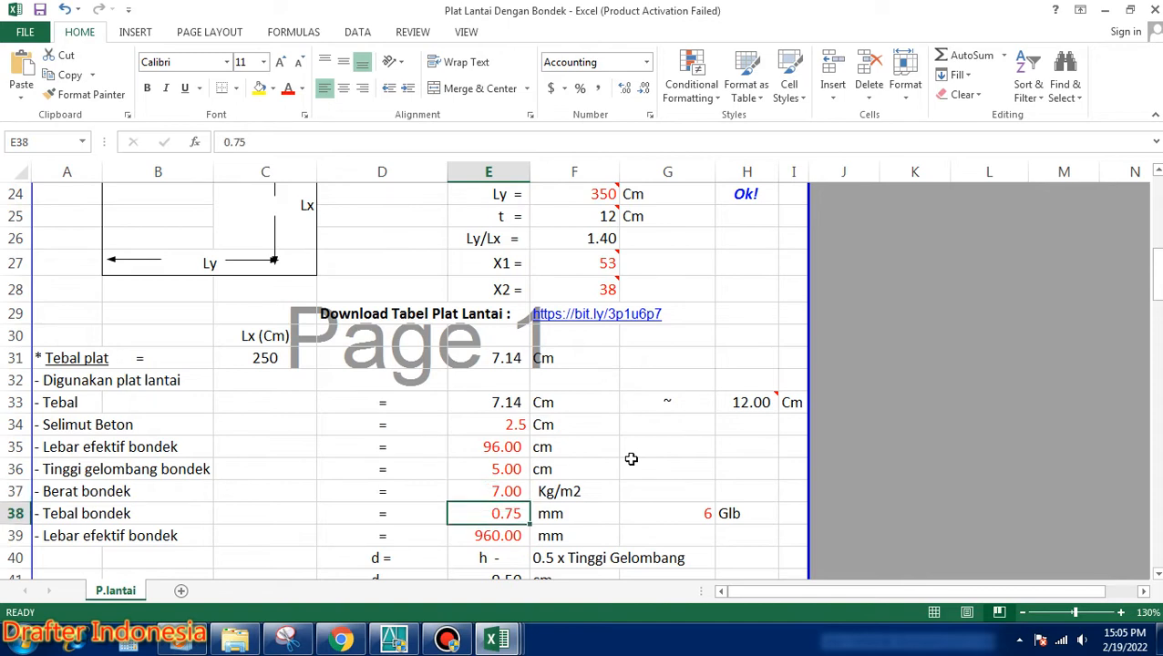
pyautogui.press('Right')
pyautogui.press('Right')
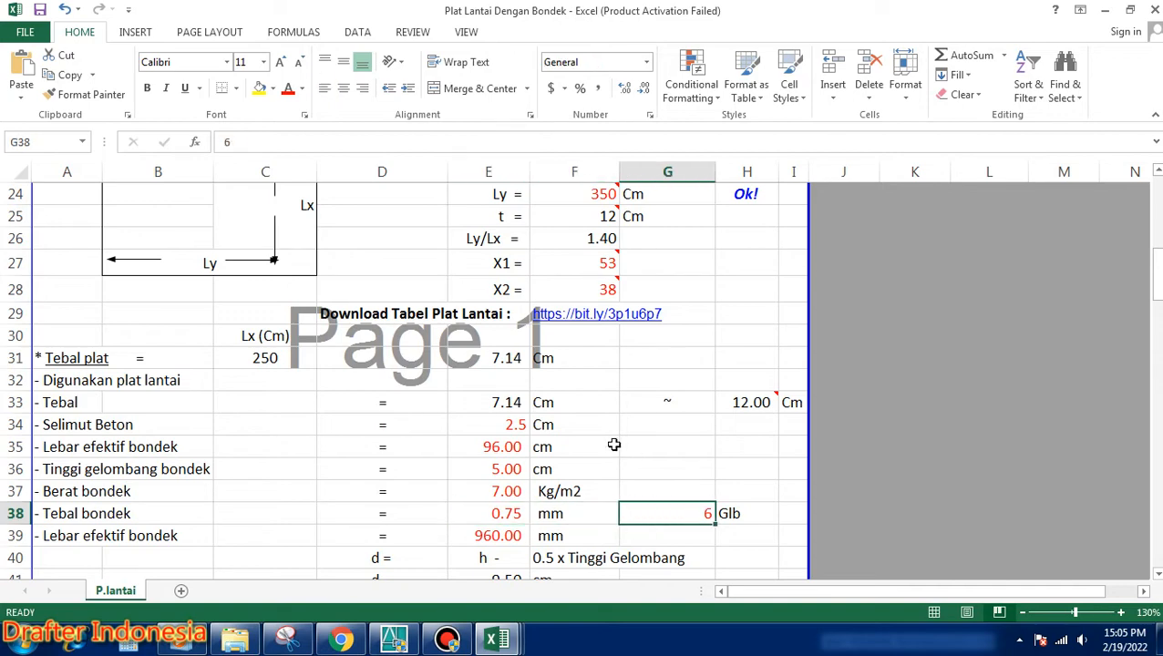
pyautogui.scroll(5, 658, 462)
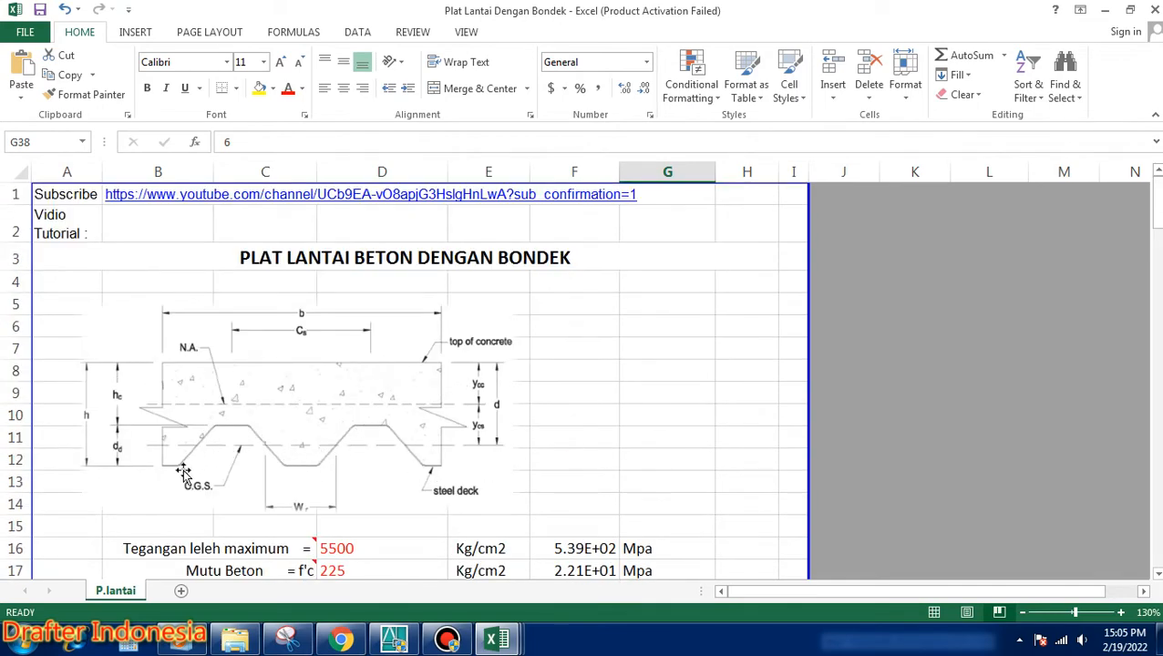
pyautogui.scroll(-9, 507, 483)
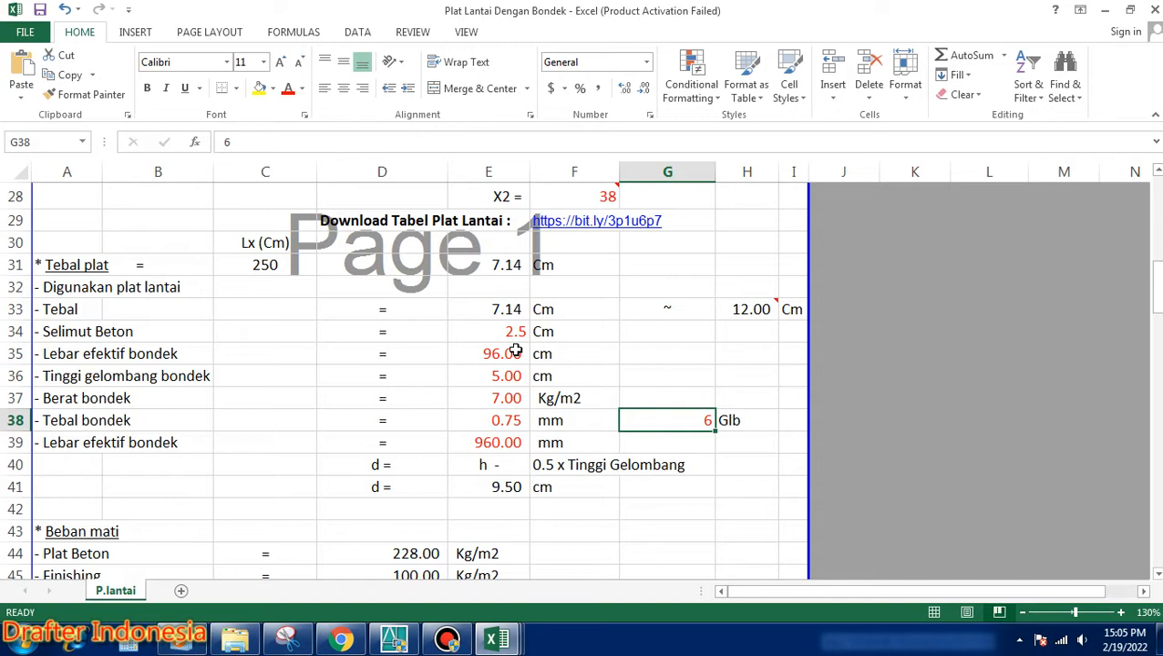
pyautogui.press('Return')
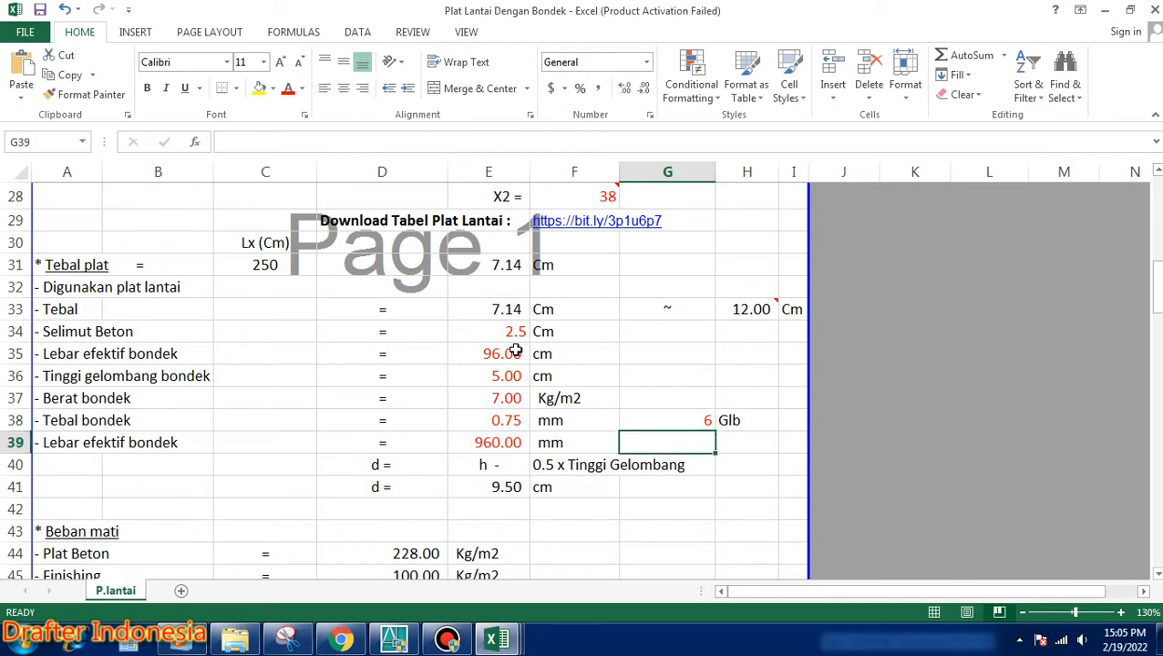
pyautogui.press('Up')
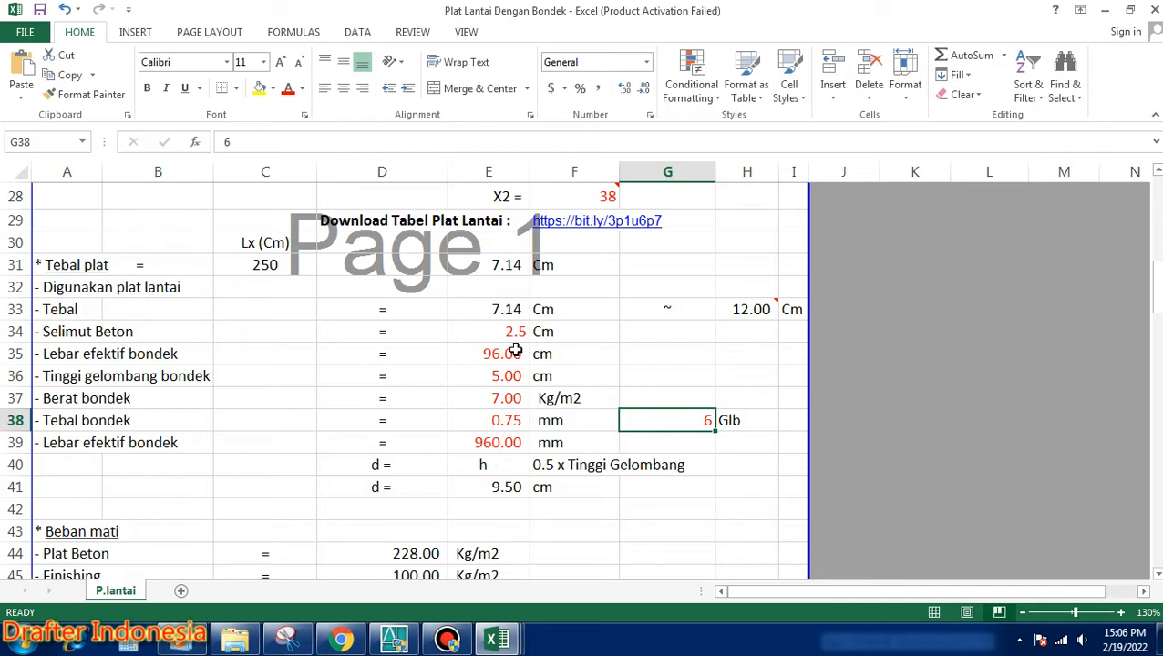
# Examine the effective bondek width in millimetres and the effective depth d formula, comparing d with the deck section drawing
pyautogui.press('Down')
pyautogui.press('Left')
pyautogui.press('Left')
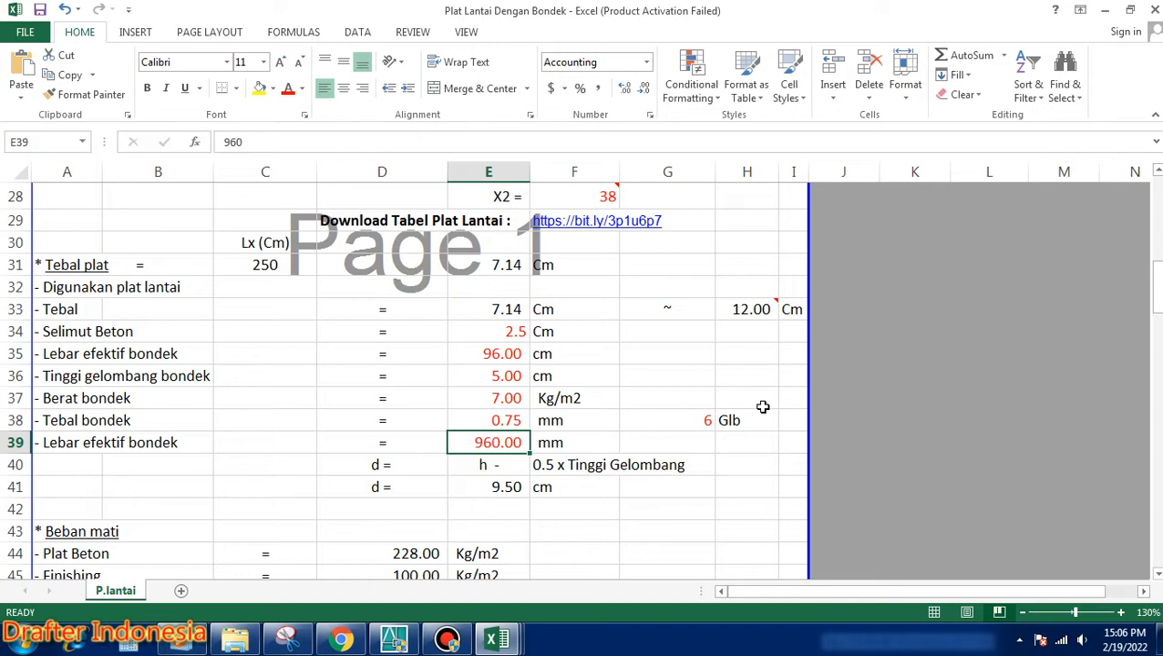
pyautogui.press('Down')
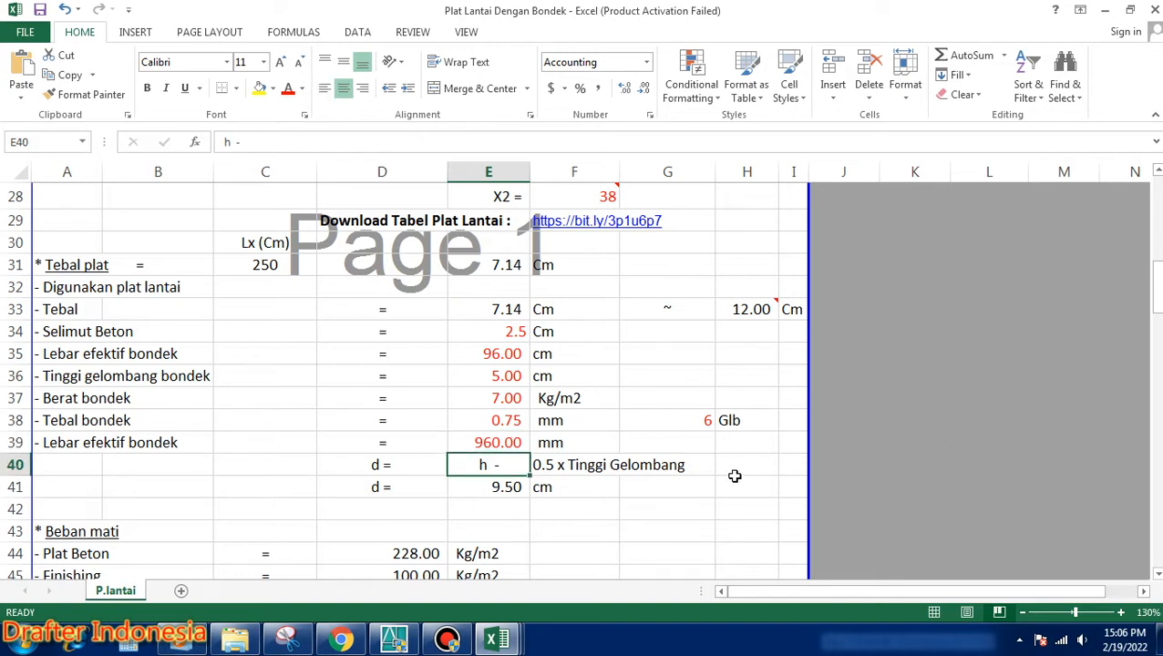
pyautogui.press('Right')
pyautogui.press('Left')
pyautogui.press('Down')
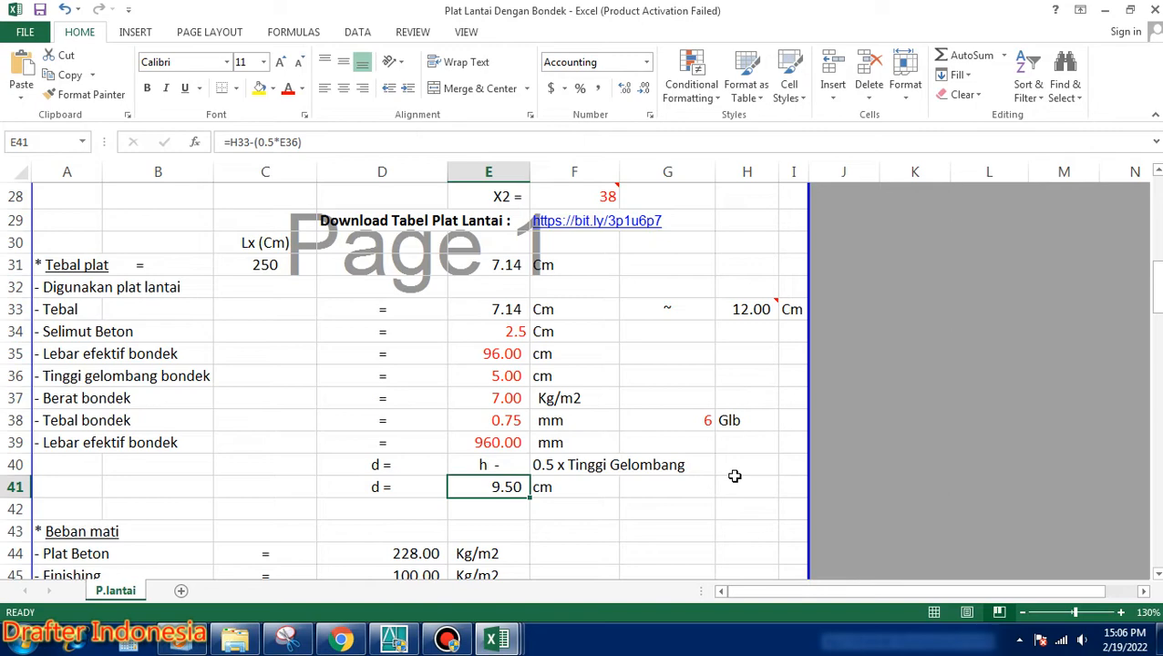
pyautogui.scroll(7, 665, 475)
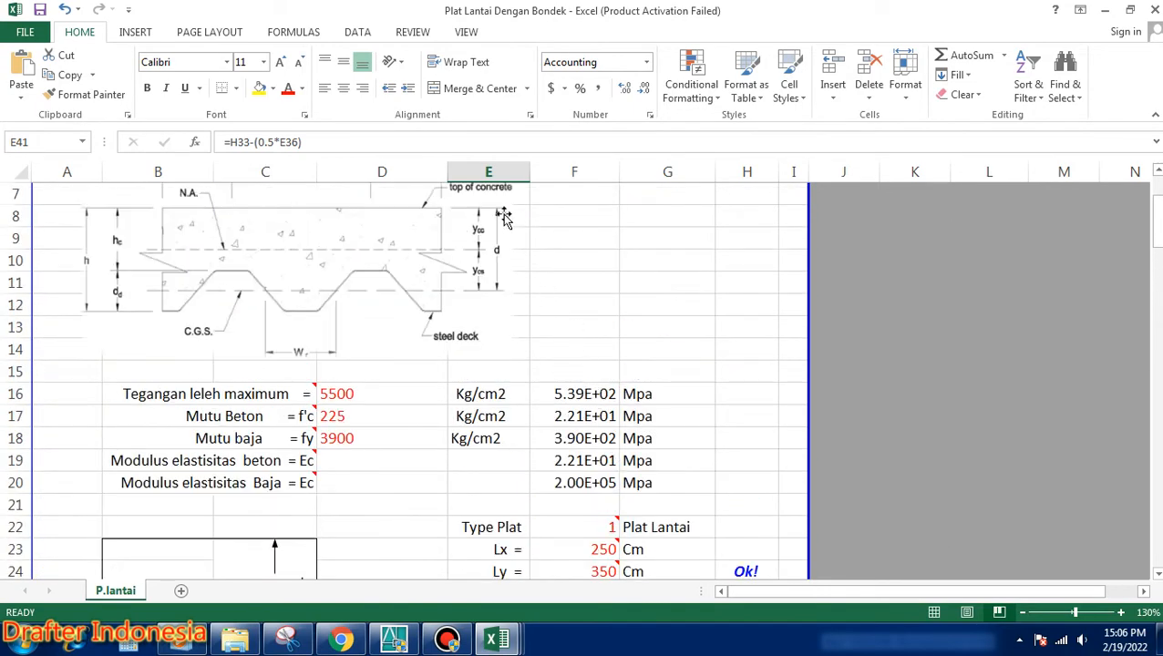
pyautogui.scroll(-2, 554, 344)
pyautogui.scroll(-5, 554, 344)
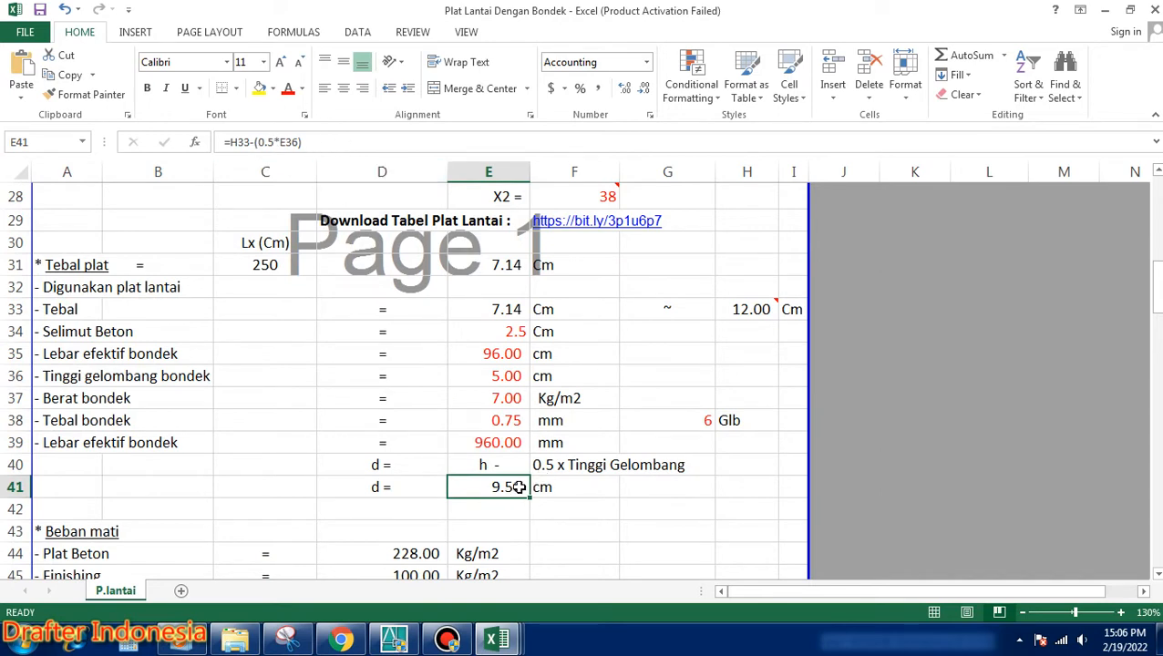
# Inspect the dead load entries under Beban mati, checking the Plat Beton and Finishing formulas and the Plapon & ME value
pyautogui.scroll(-2, 520, 470)
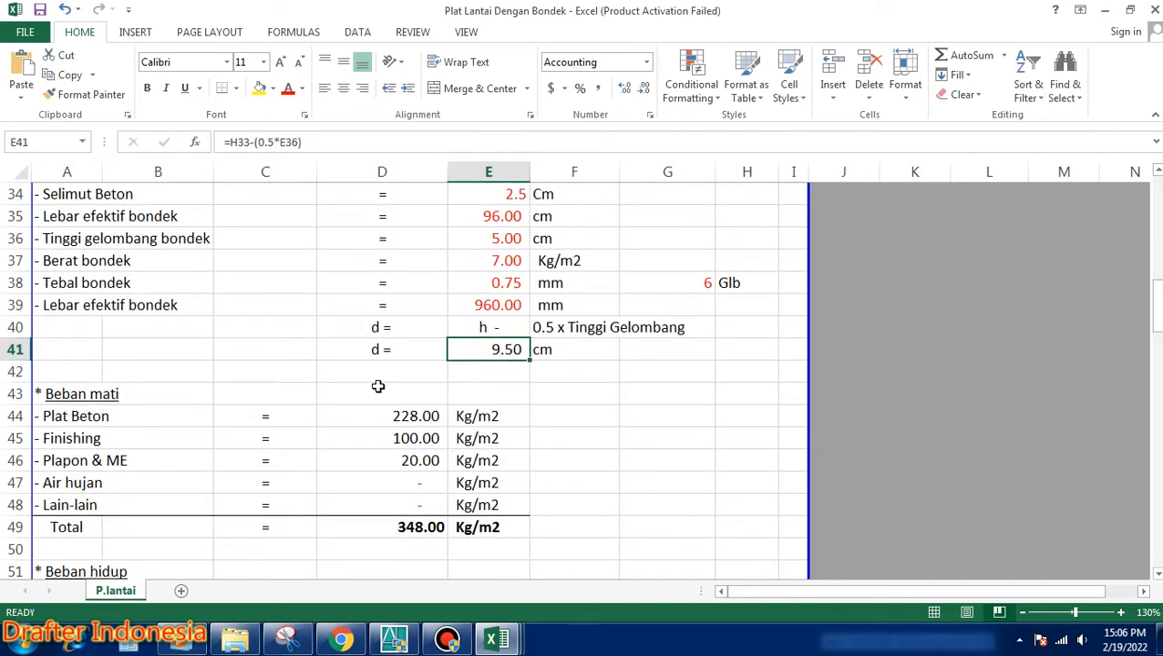
pyautogui.click(435, 416)
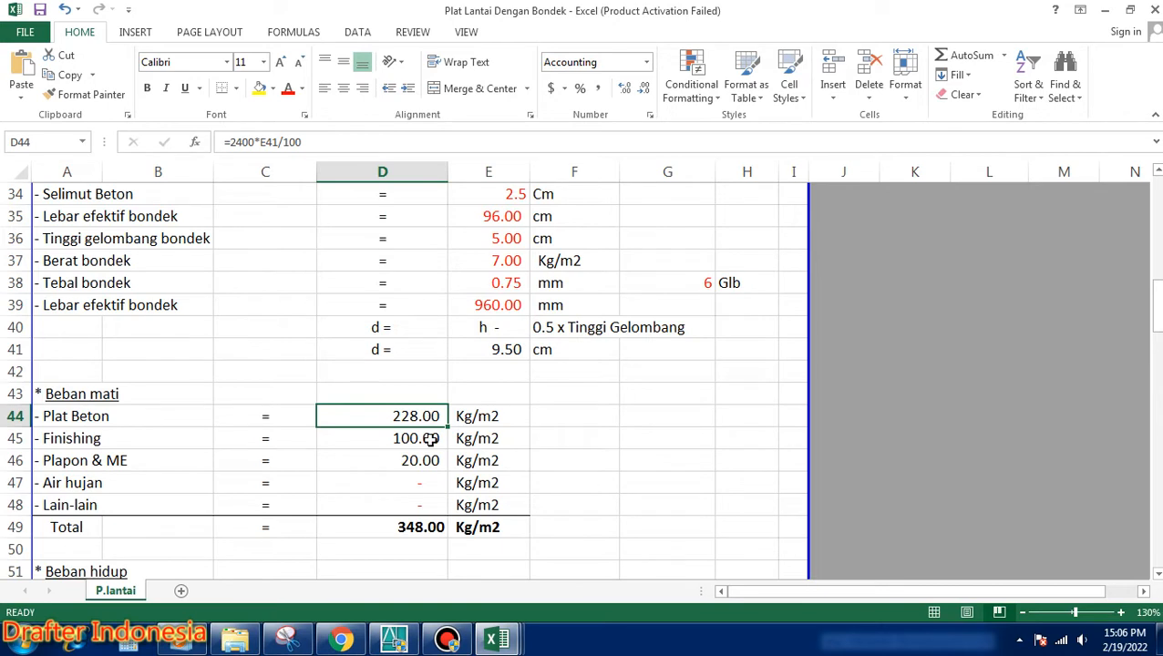
pyautogui.click(431, 439)
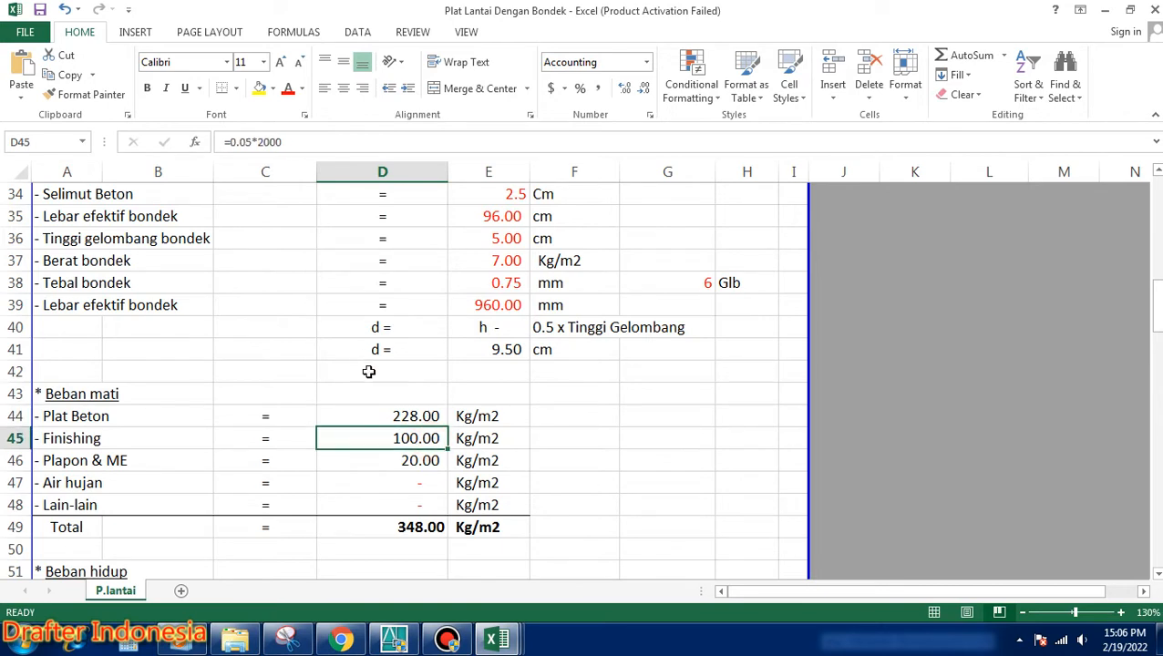
pyautogui.click(427, 461)
pyautogui.click(429, 439)
pyautogui.click(427, 416)
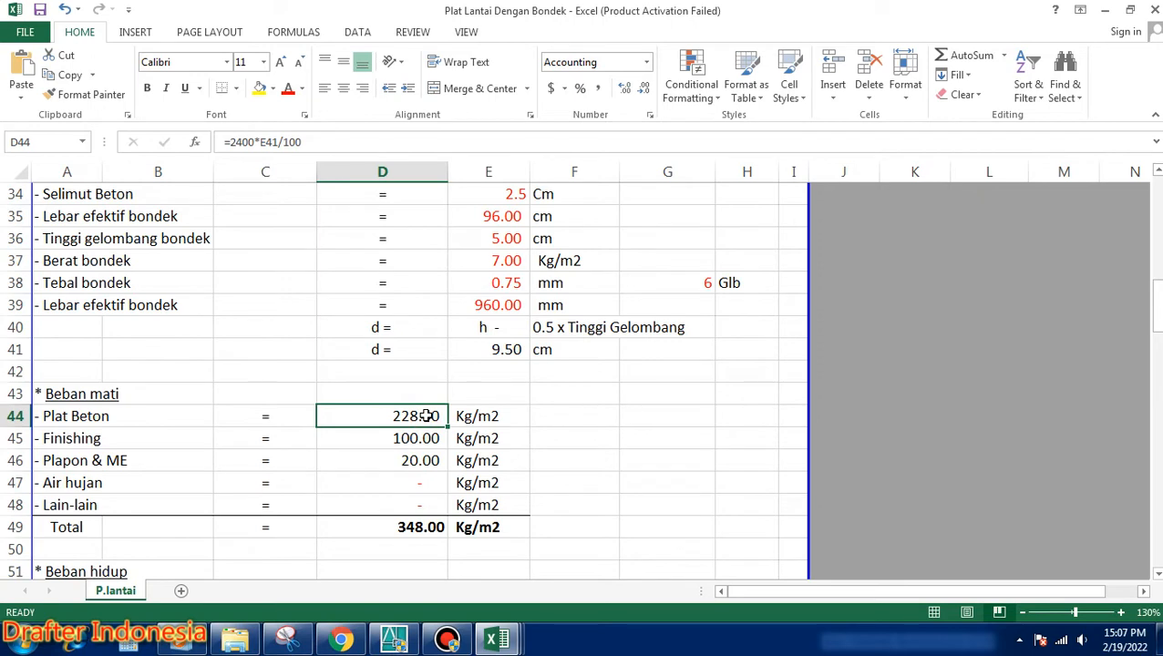
pyautogui.click(429, 439)
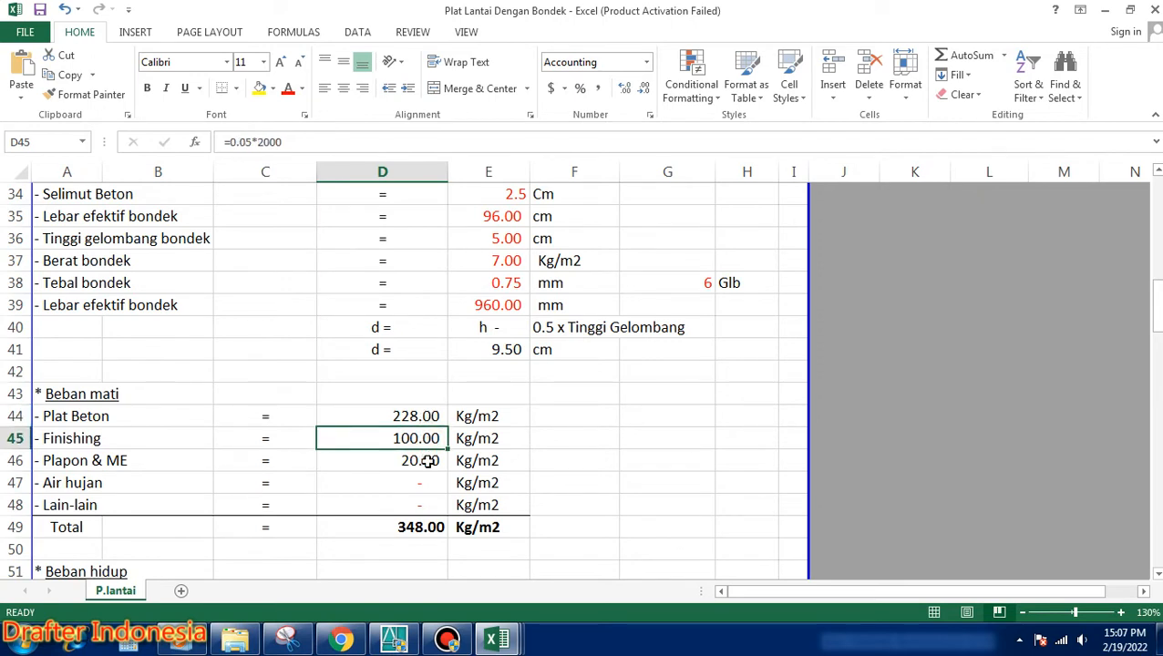
pyautogui.click(426, 460)
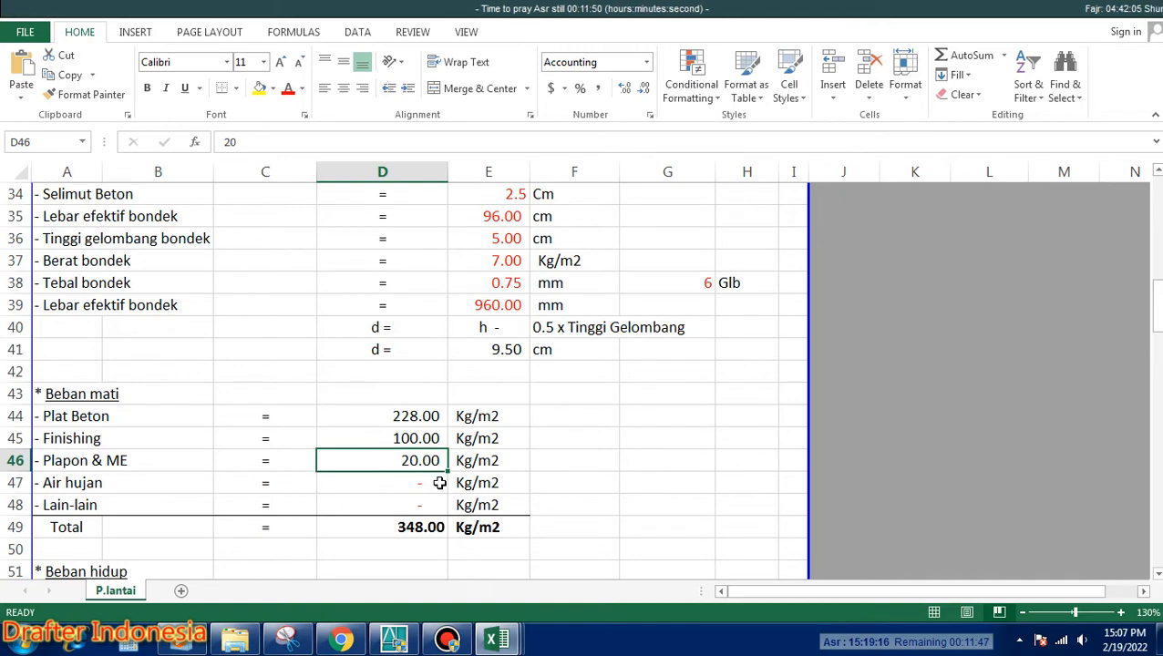
pyautogui.scroll(-1, 439, 496)
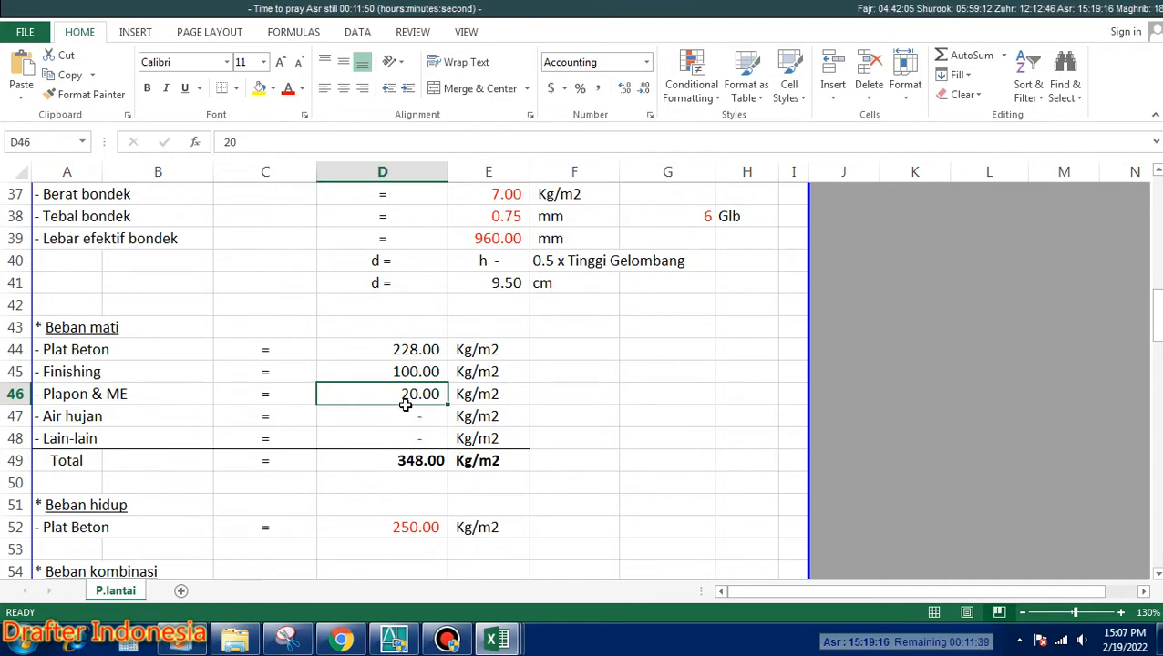
# Review the live load under Beban hidup and the 1.6 LL, 1.2 DL and total Qu formulas under Beban kombinasi
pyautogui.scroll(-2, 408, 411)
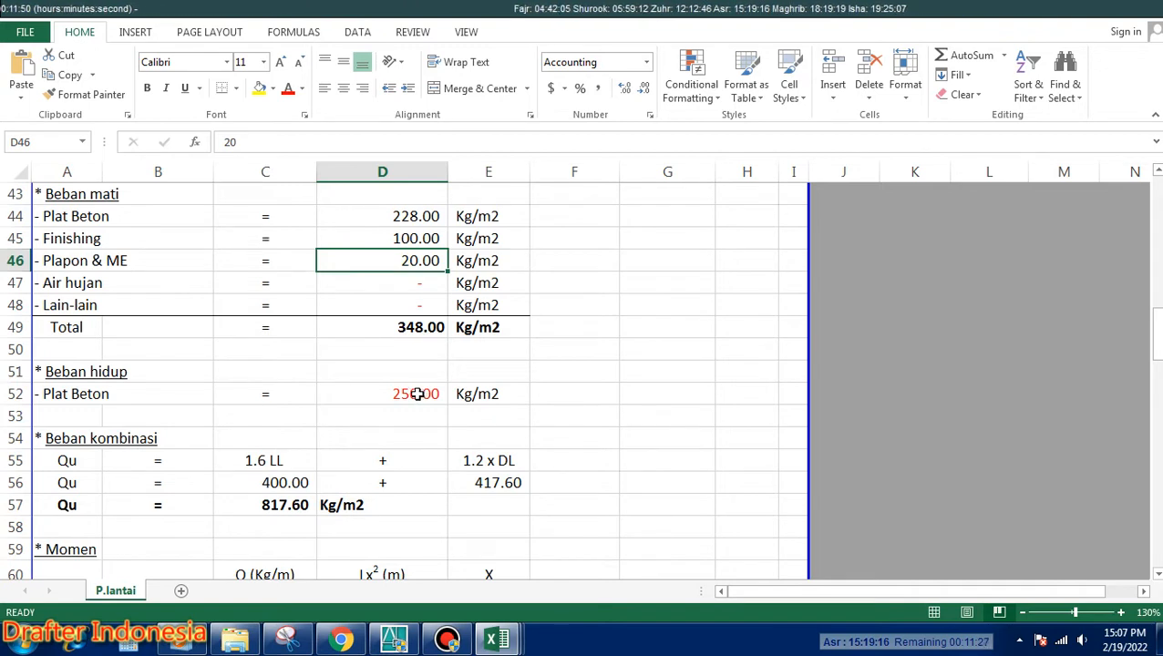
pyautogui.scroll(-1, 416, 393)
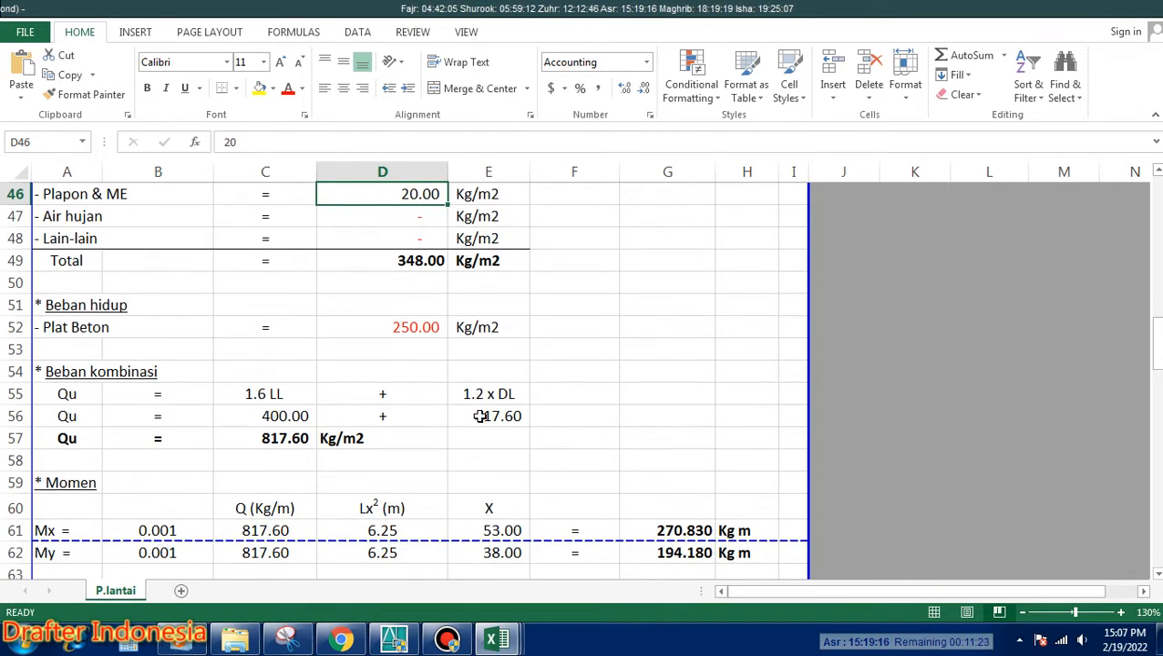
pyautogui.click(273, 414)
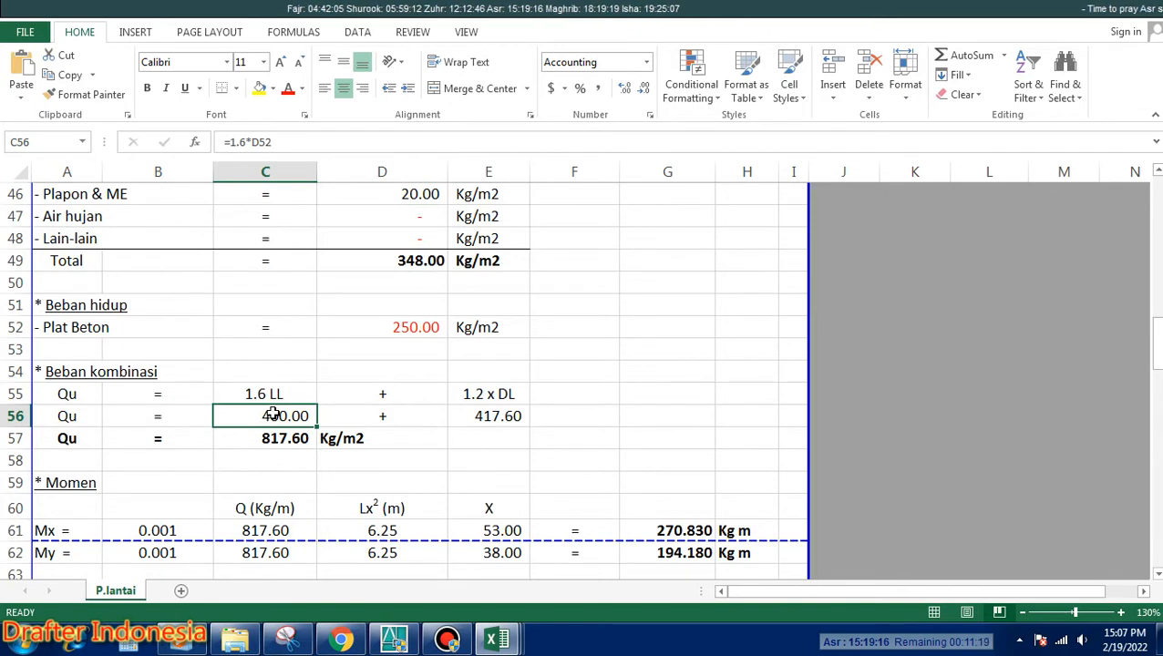
pyautogui.click(504, 417)
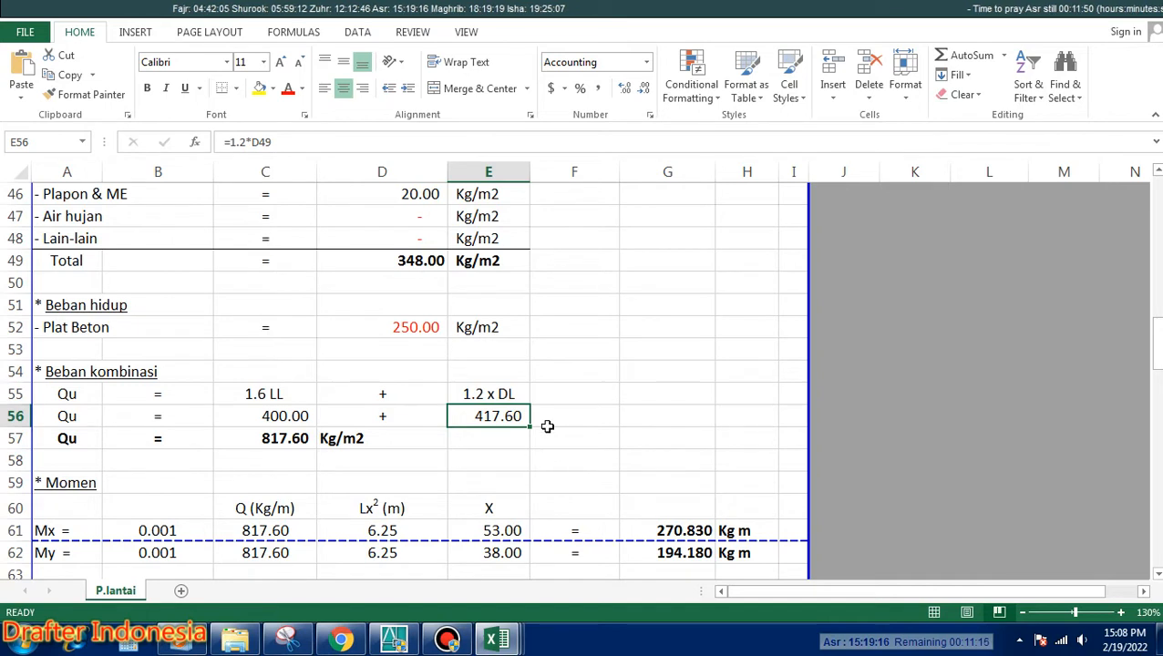
pyautogui.click(297, 440)
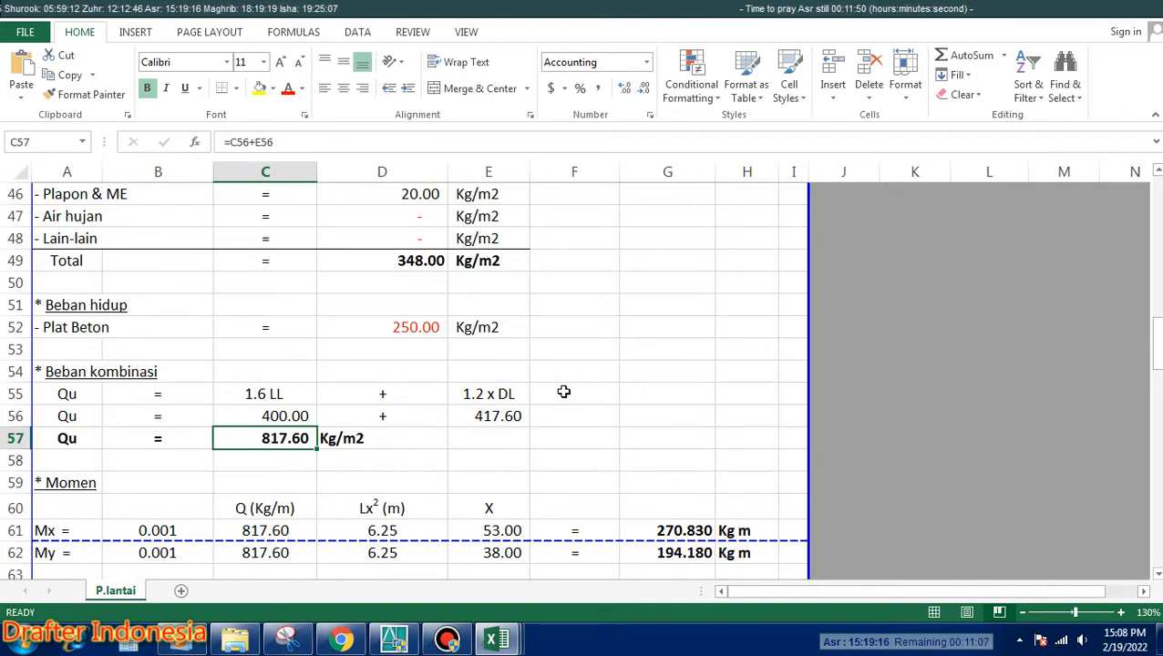
# Trace the Mx moment calculation under Momen through its 0.001 factor, Q, Lx² and X references to the result formula
pyautogui.scroll(-2, 563, 393)
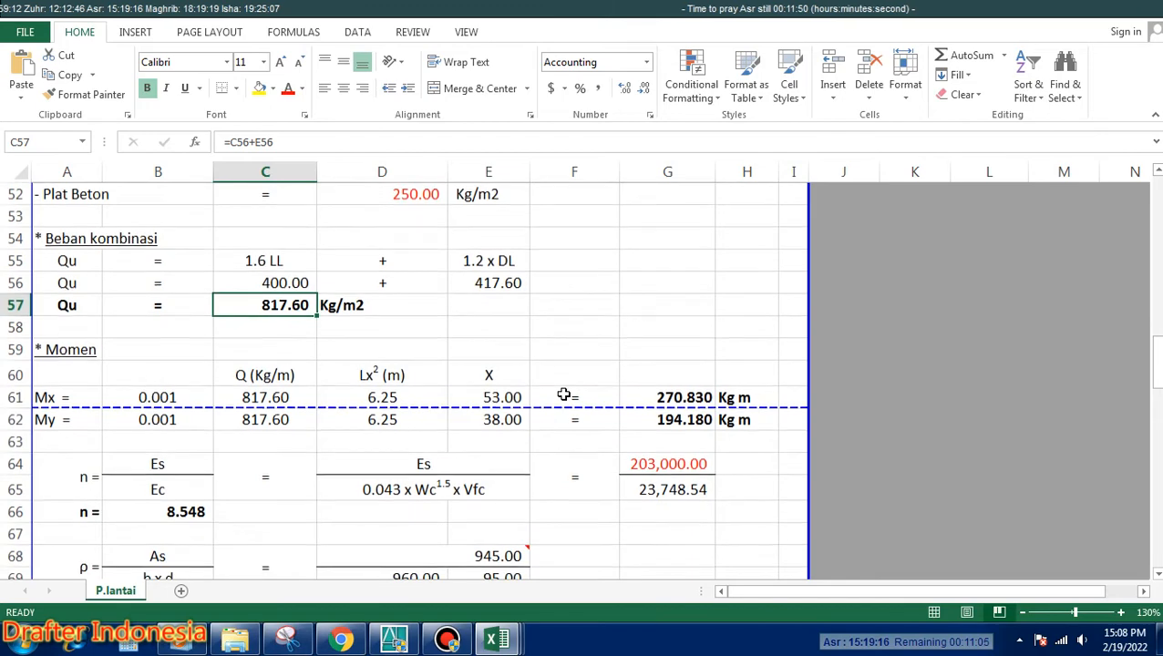
pyautogui.scroll(-1, 547, 401)
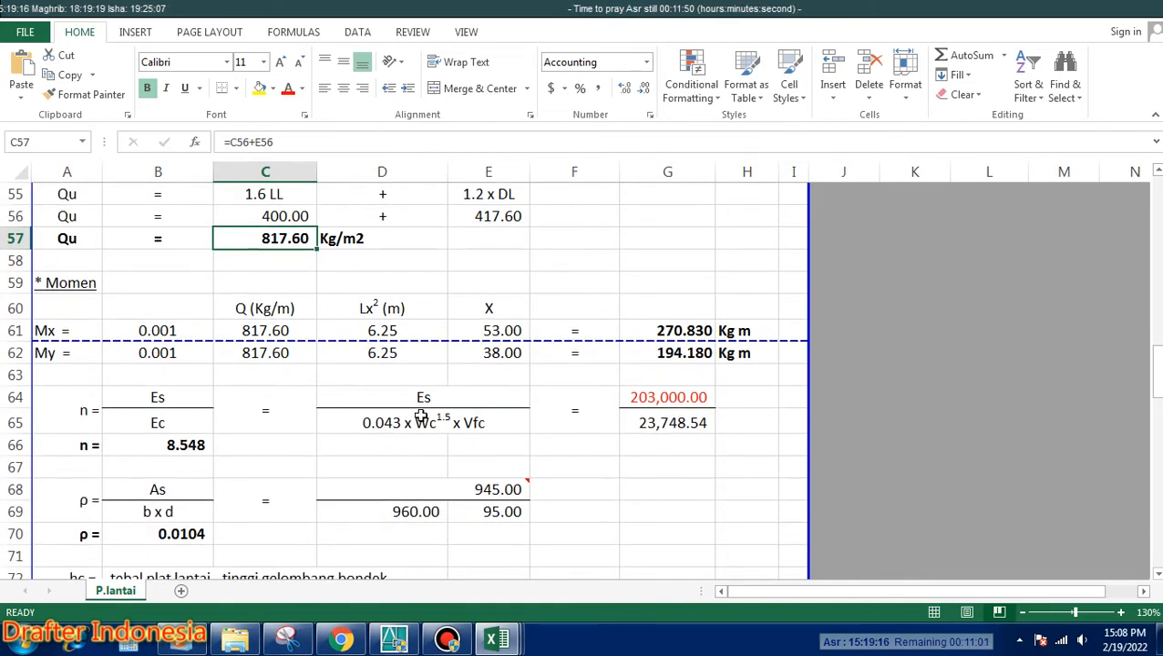
pyautogui.click(177, 330)
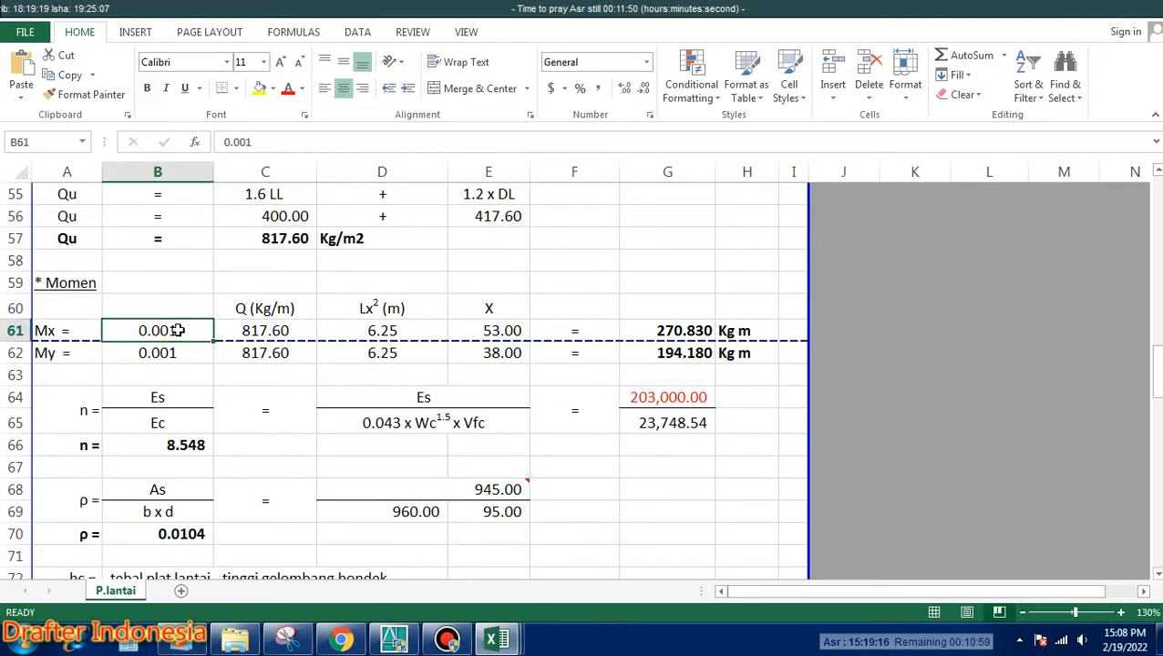
pyautogui.click(275, 331)
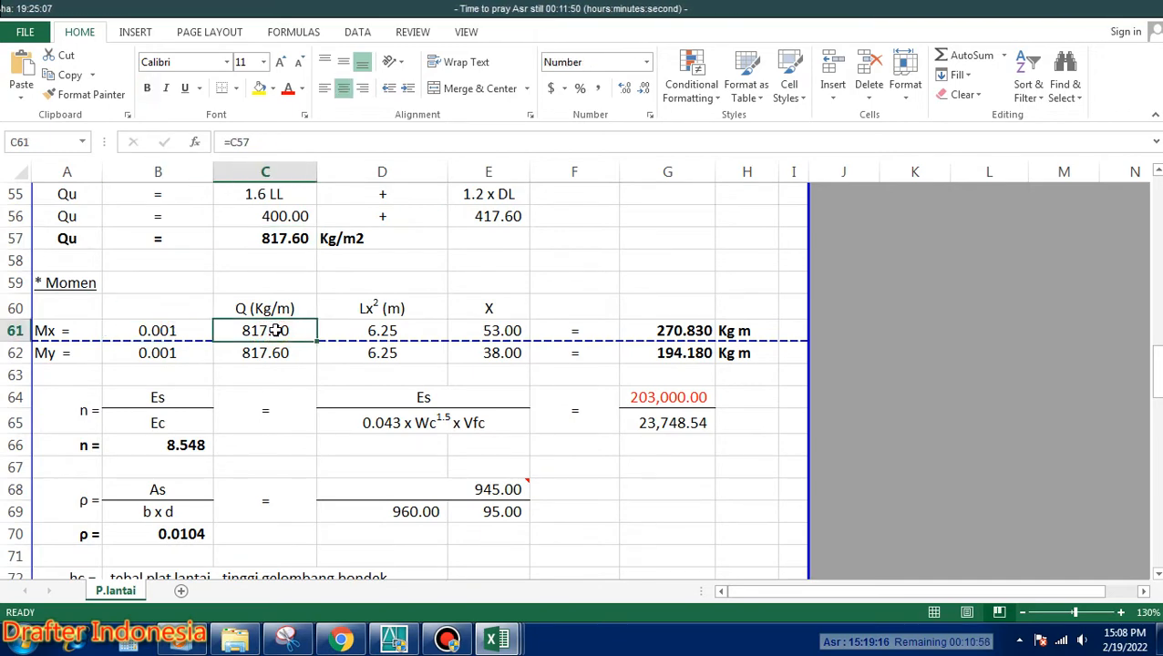
pyautogui.click(387, 331)
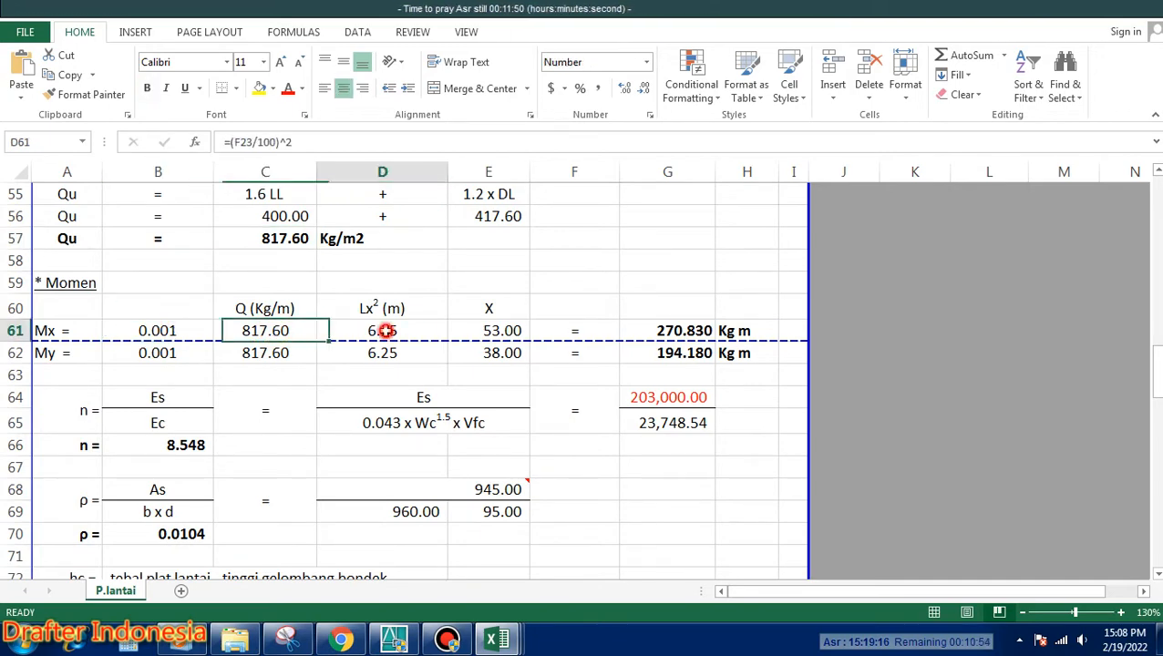
pyautogui.click(490, 331)
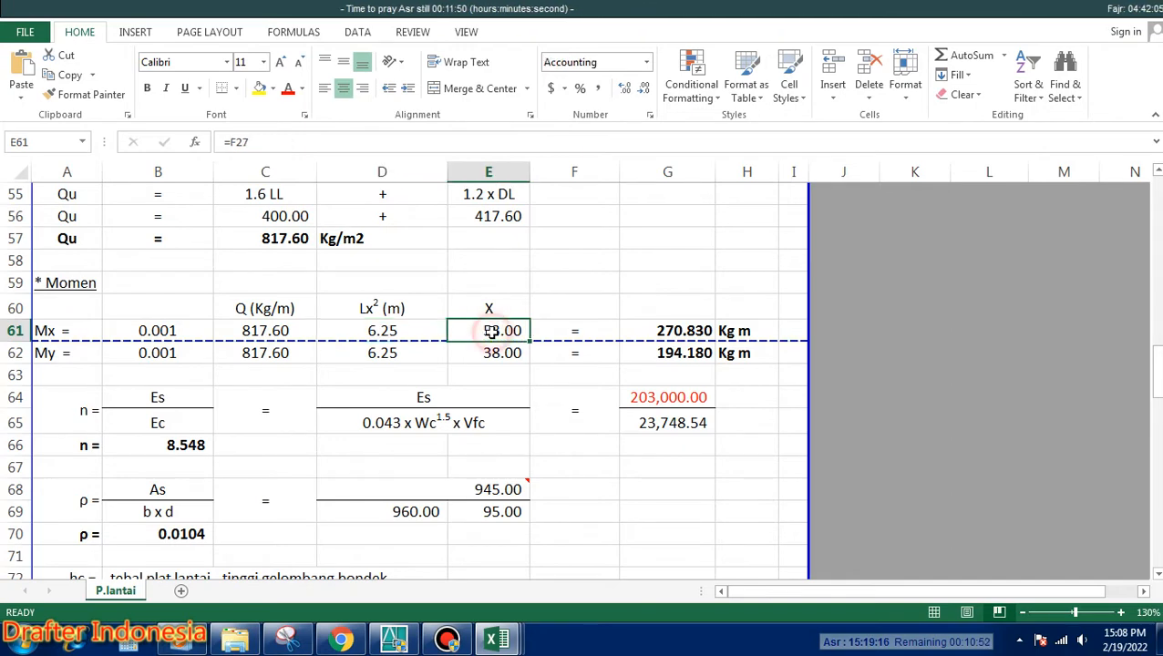
pyautogui.click(696, 330)
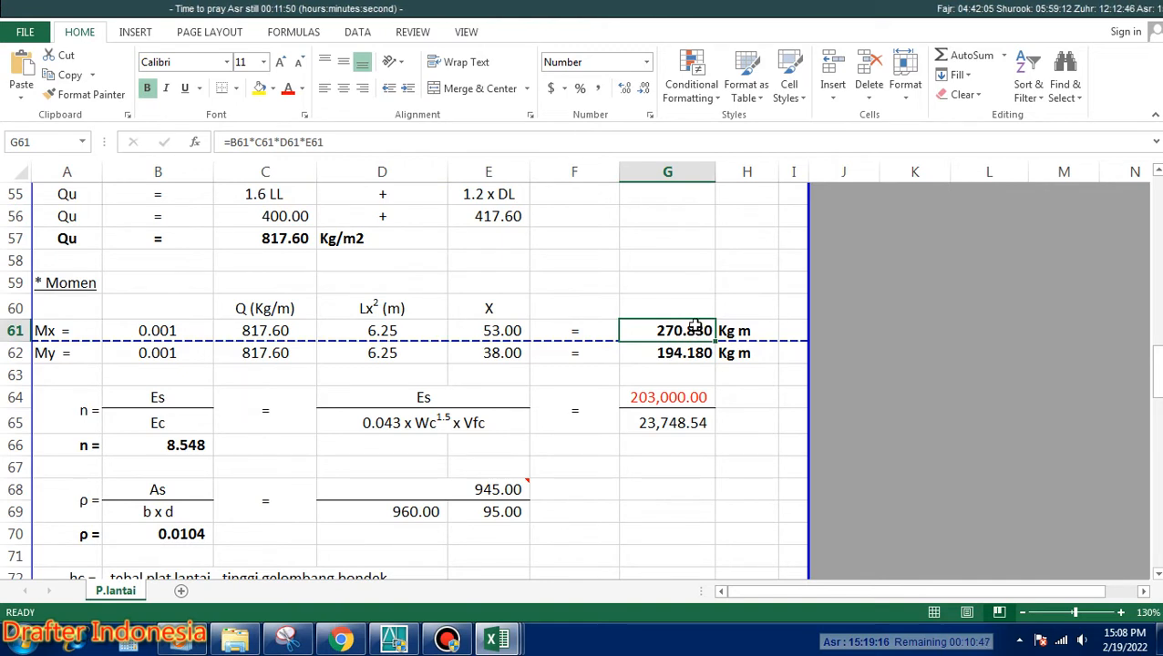
# Trace the My moment row through its factor, Q, Lx² and X references to the result formula
pyautogui.click(158, 353)
pyautogui.click(279, 353)
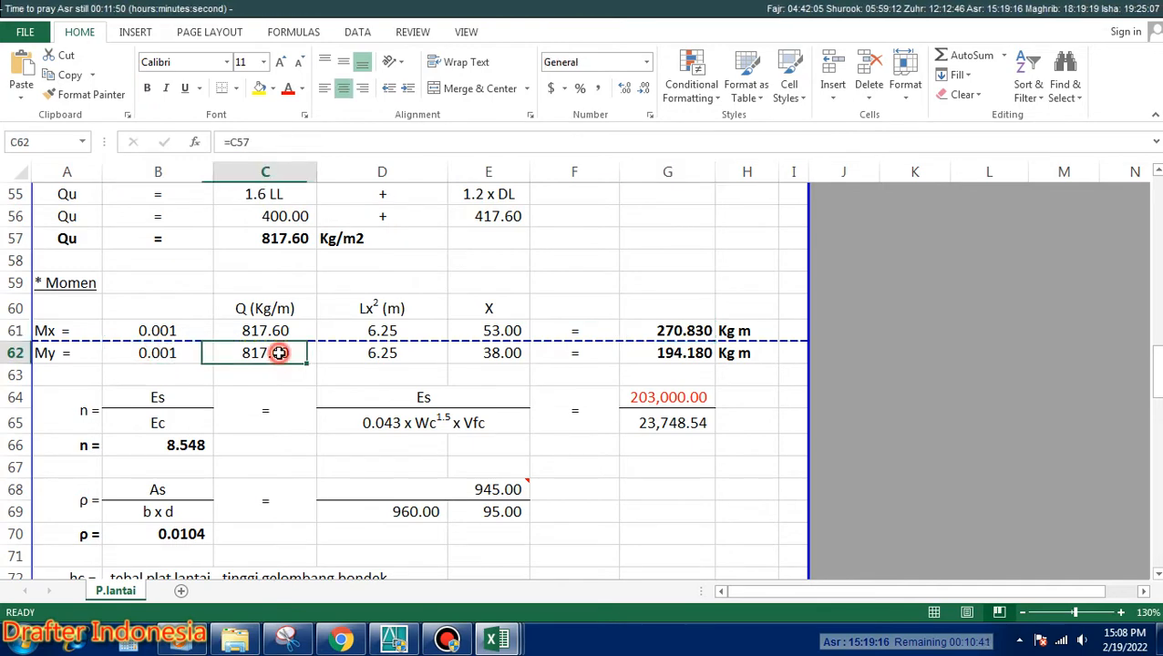
pyautogui.click(404, 354)
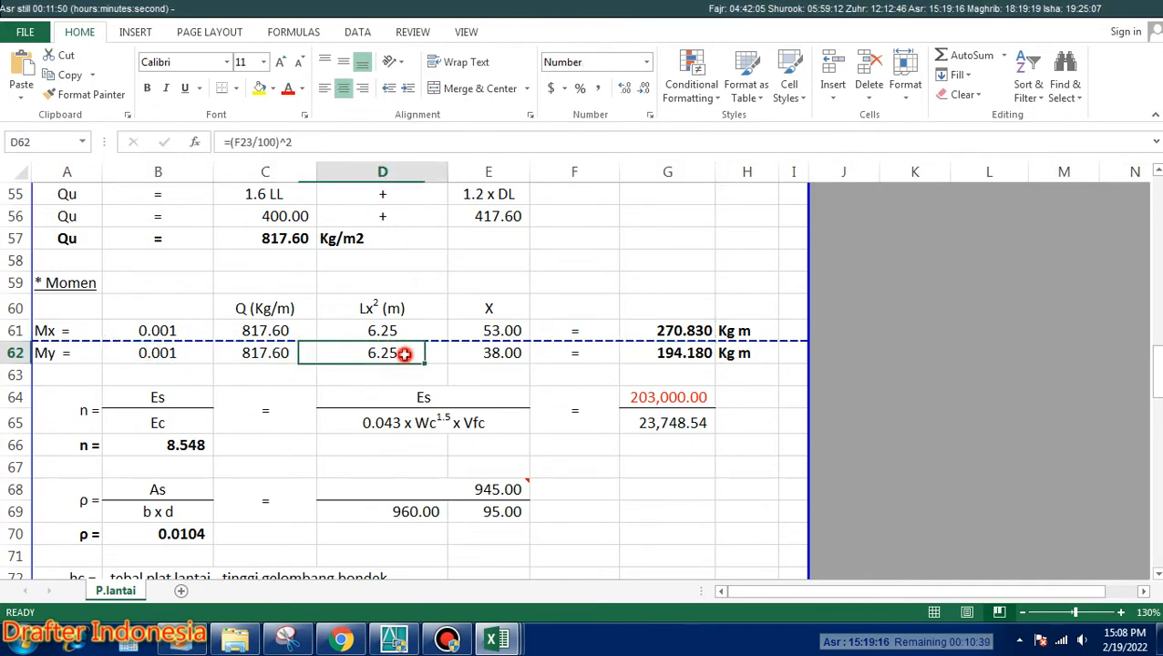
pyautogui.click(501, 352)
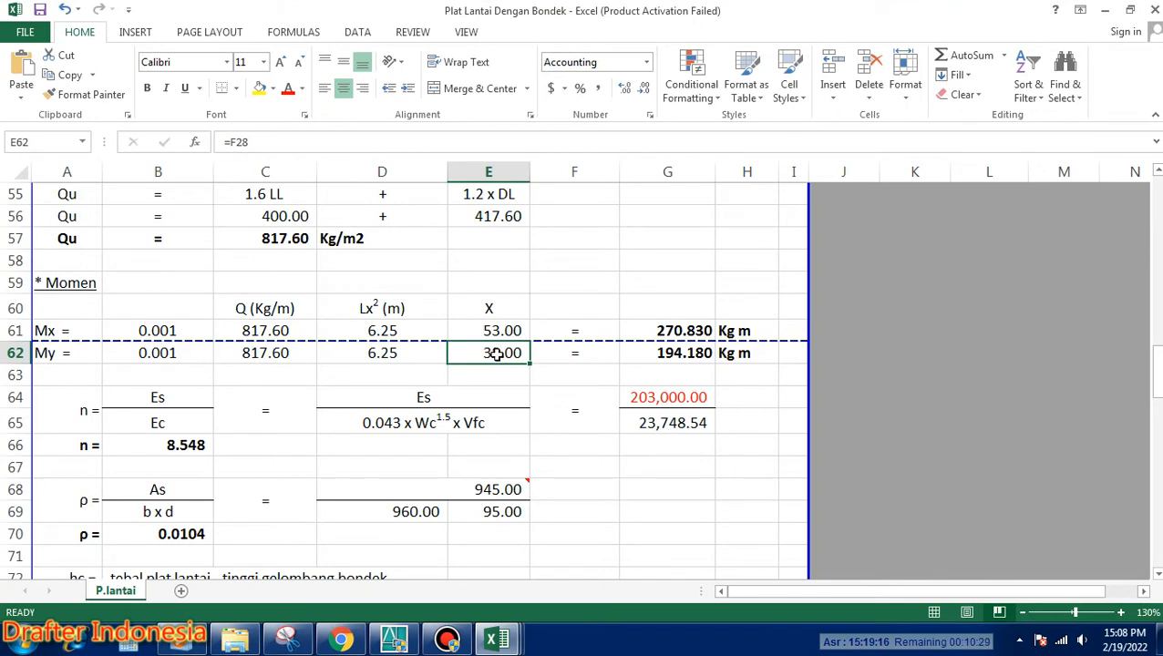
pyautogui.click(688, 351)
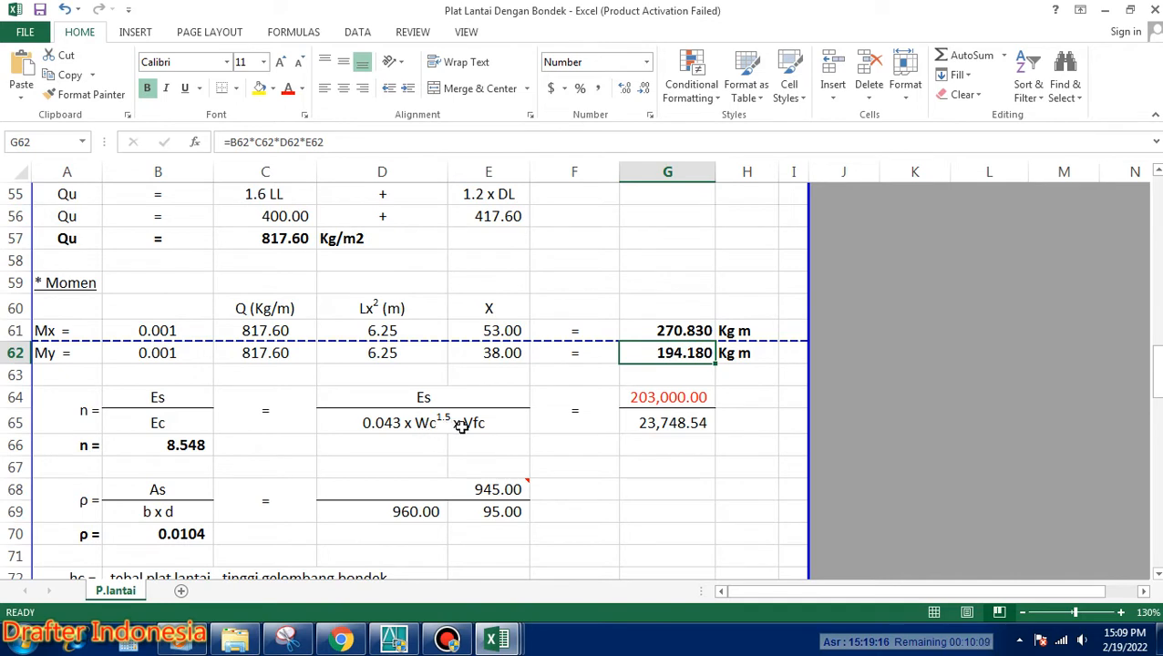
# Inspect the Es value and Ec formula behind n, and the As, b, d and result formulas of the ratio ρ
pyautogui.click(676, 397)
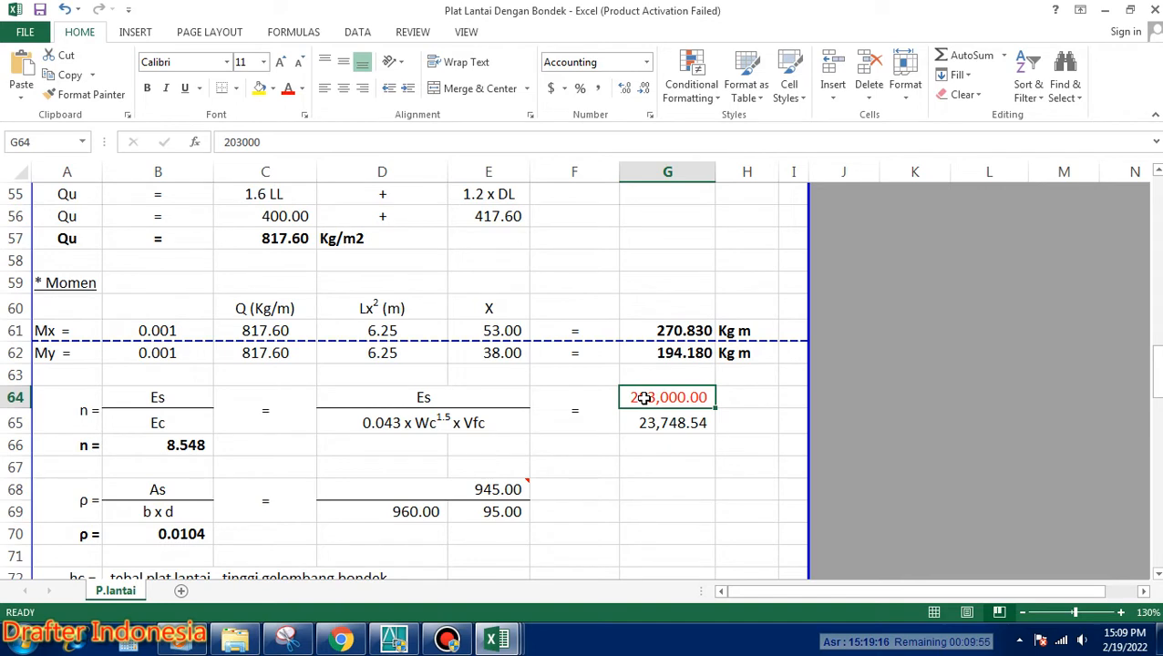
pyautogui.press('Down')
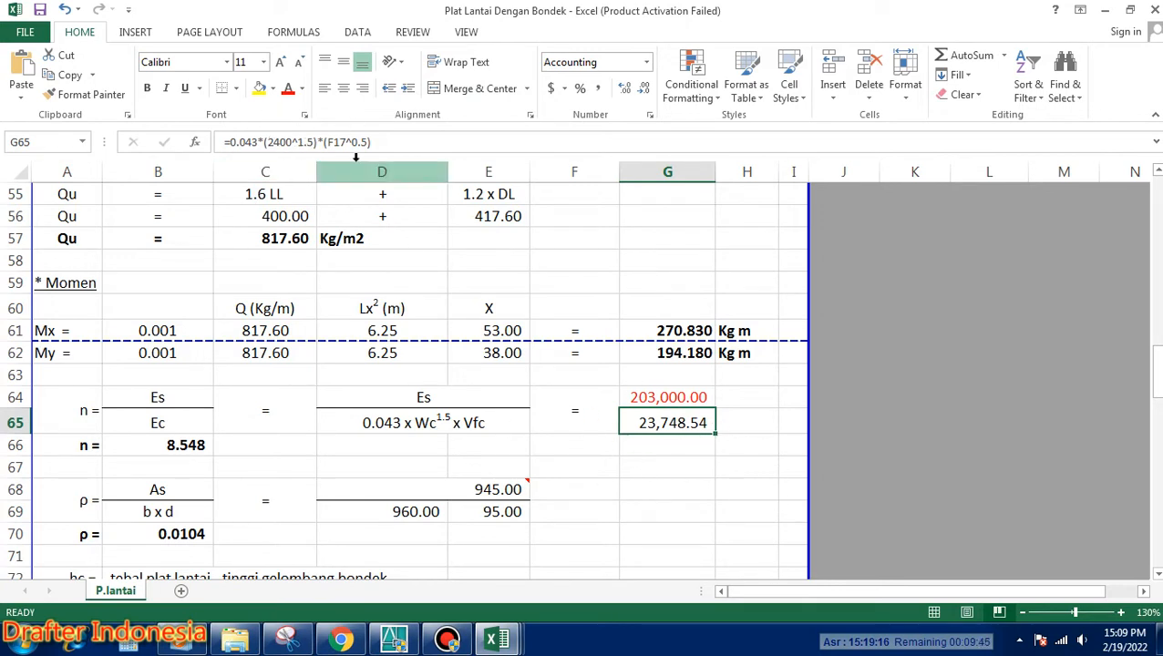
pyautogui.scroll(-2, 509, 350)
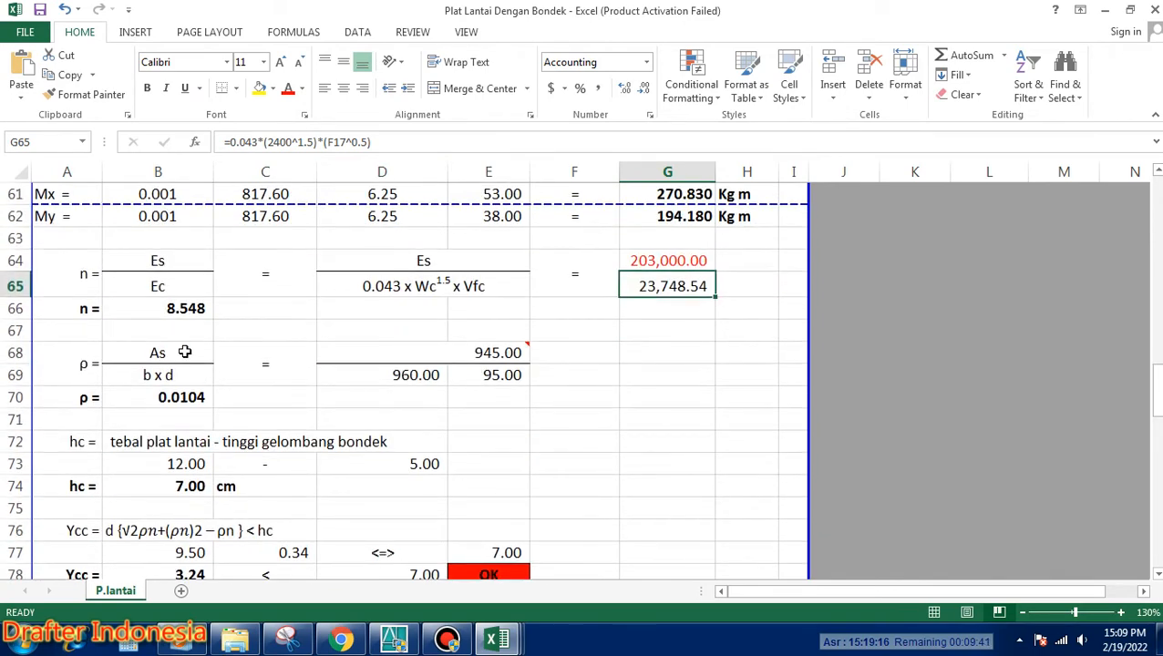
pyautogui.click(471, 353)
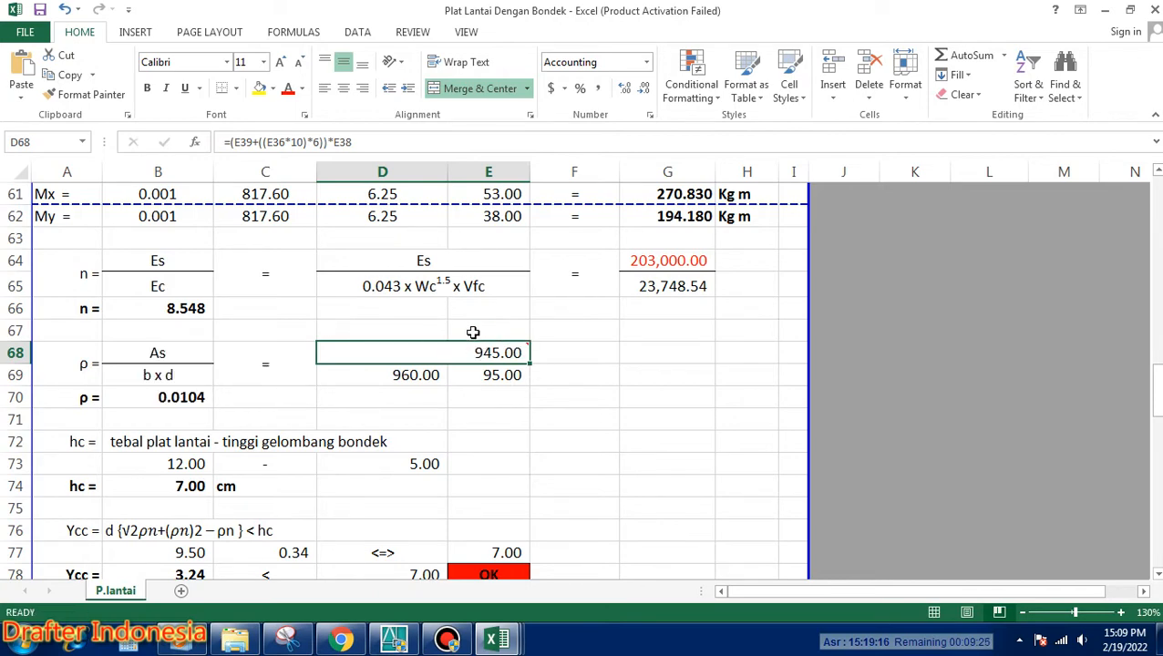
pyautogui.click(422, 373)
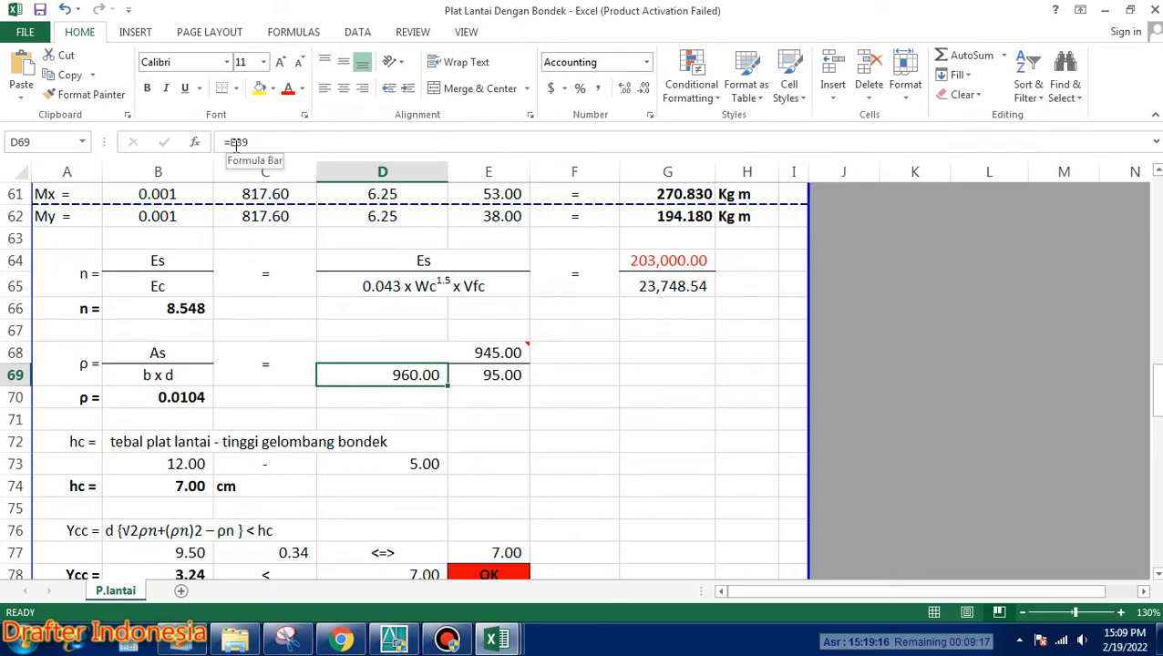
pyautogui.click(499, 373)
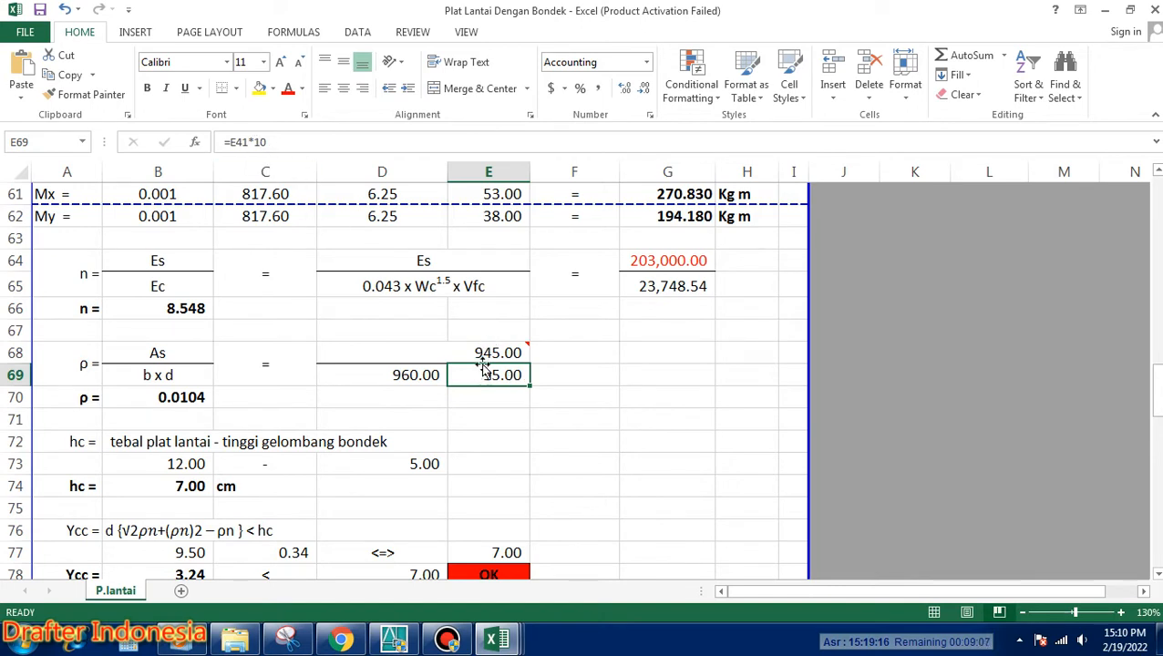
pyautogui.click(182, 398)
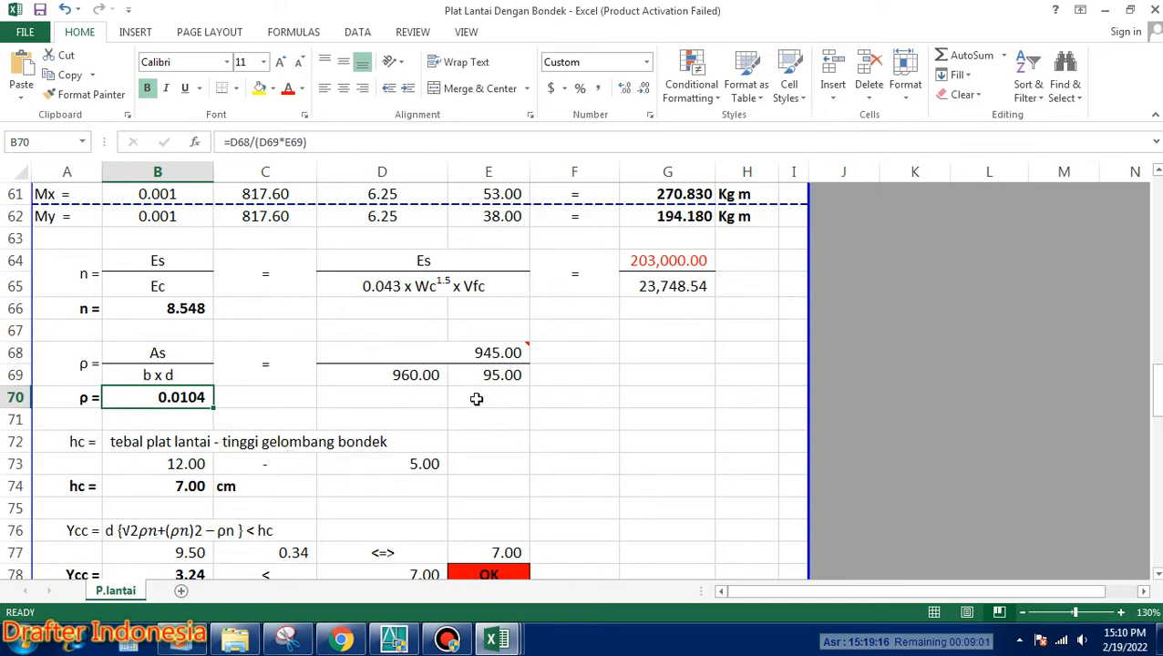
# Trace the hc calculation through its slab thickness reference, bondek wave height reference and subtraction formula
pyautogui.scroll(-1, 475, 397)
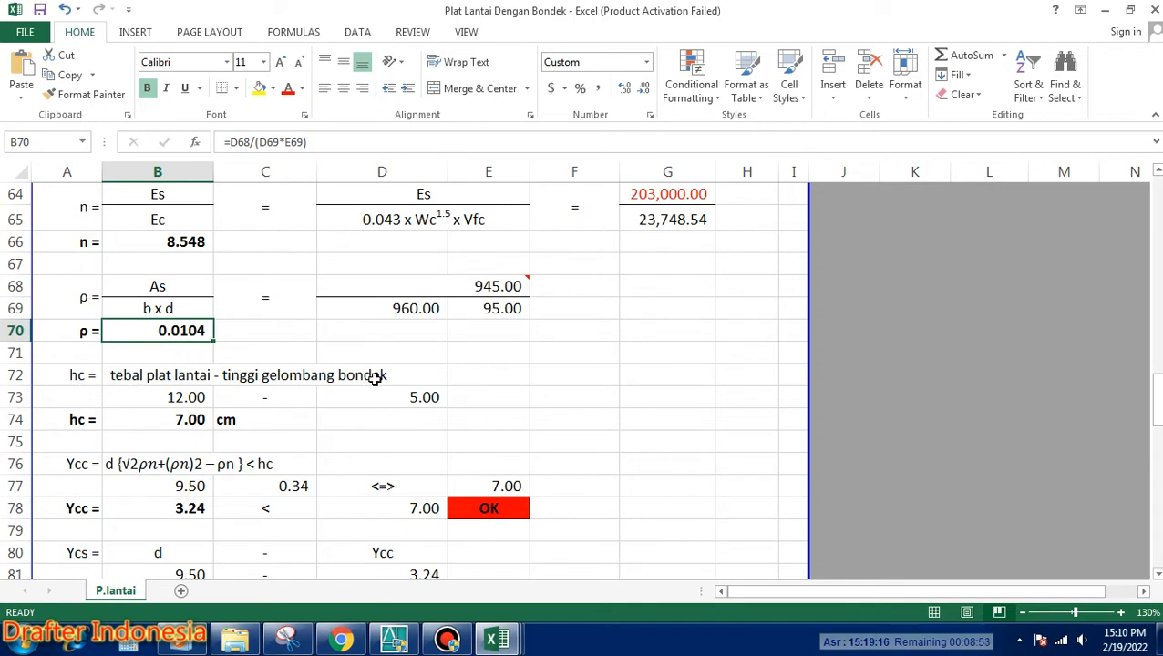
pyautogui.click(185, 396)
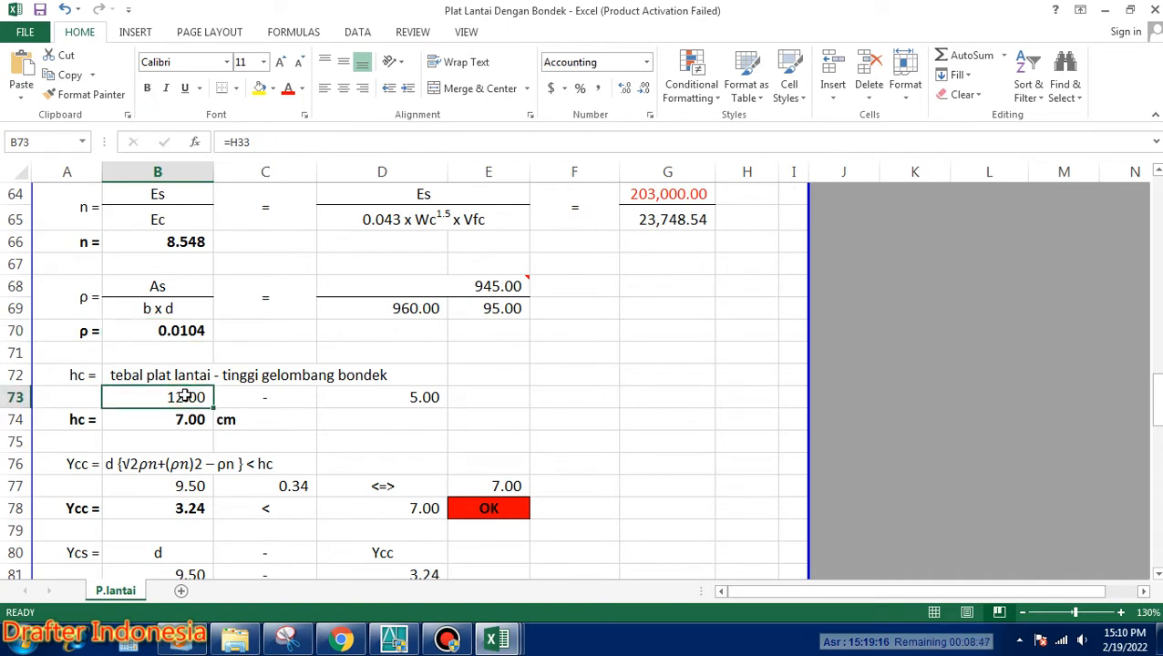
pyautogui.press('Right')
pyautogui.press('Right')
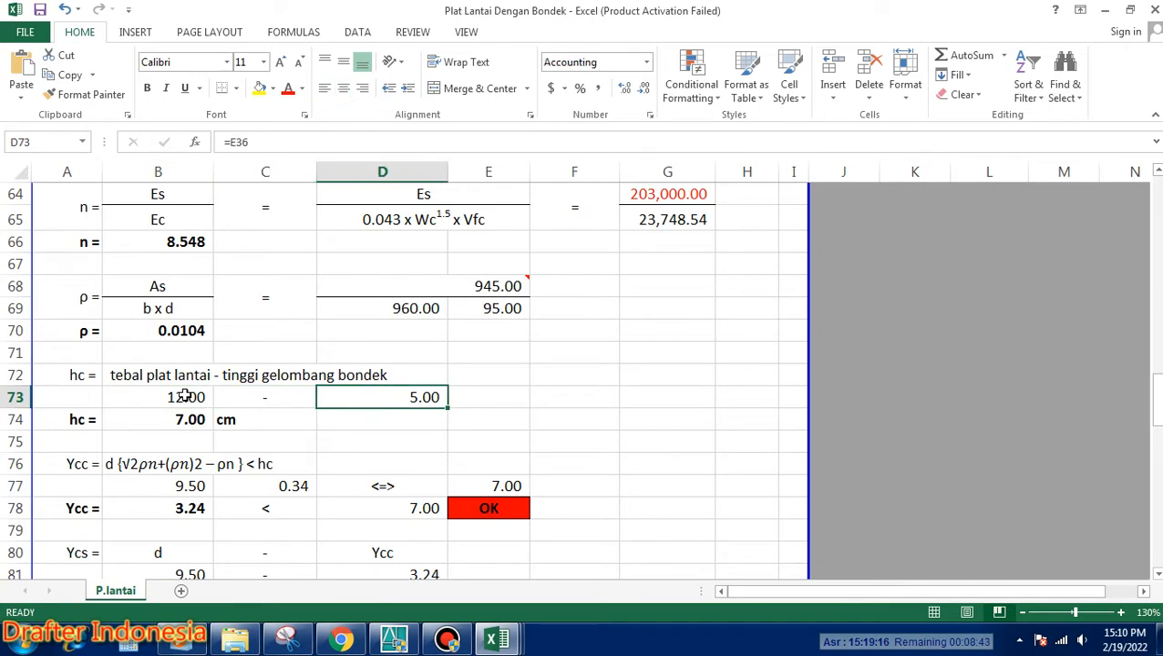
pyautogui.press('Left')
pyautogui.press('Left')
pyautogui.press('Down')
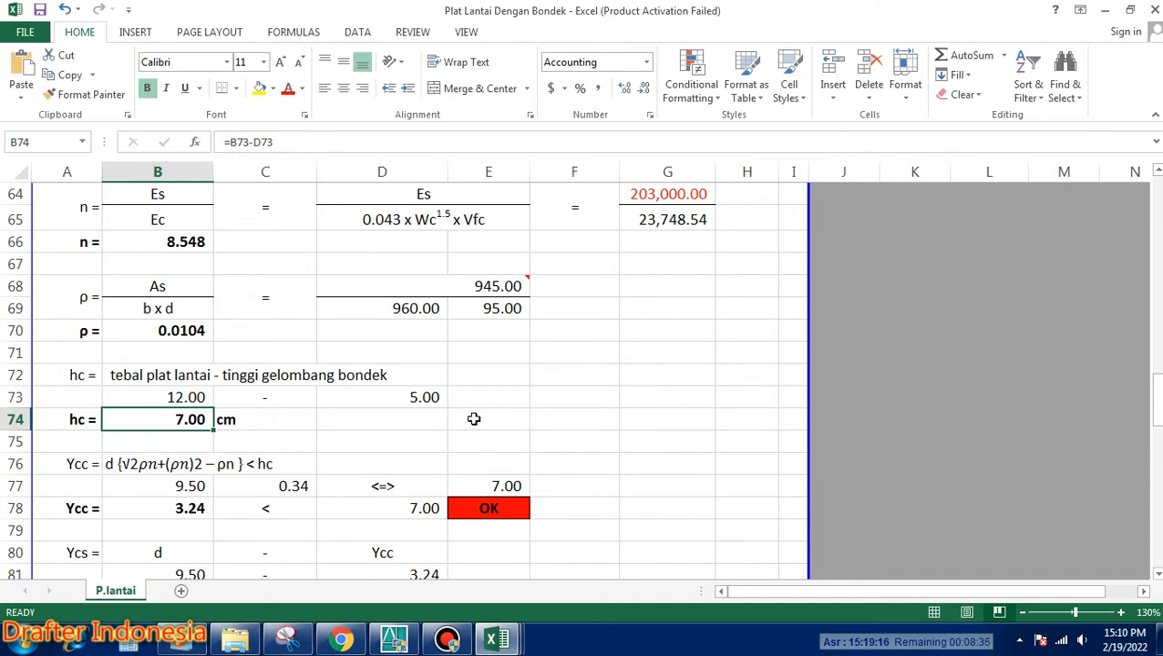
# Inspect the d reference, the ρn square-root formula and the hc reference in the Ycc < hc check
pyautogui.scroll(-2, 479, 422)
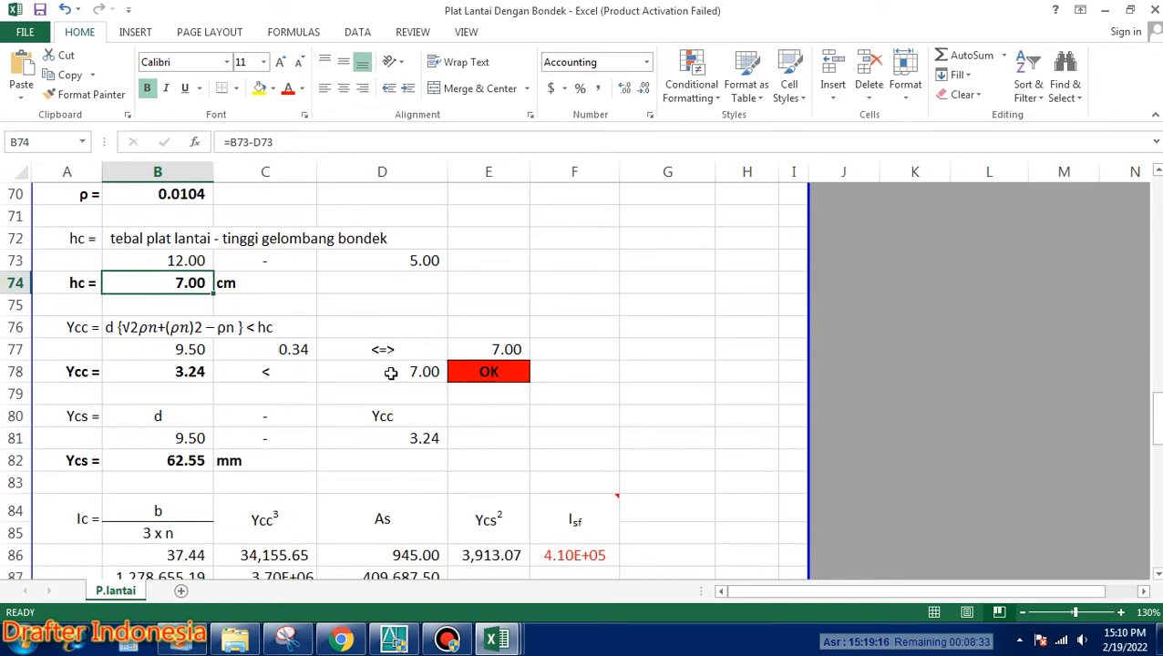
pyautogui.click(187, 349)
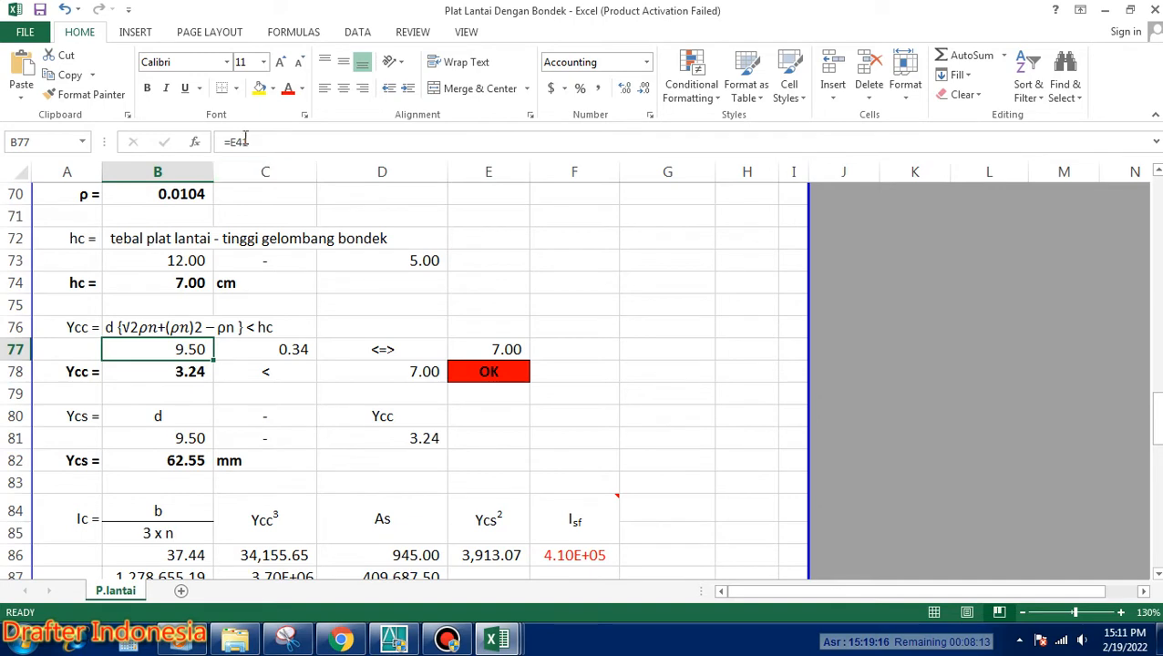
pyautogui.click(282, 349)
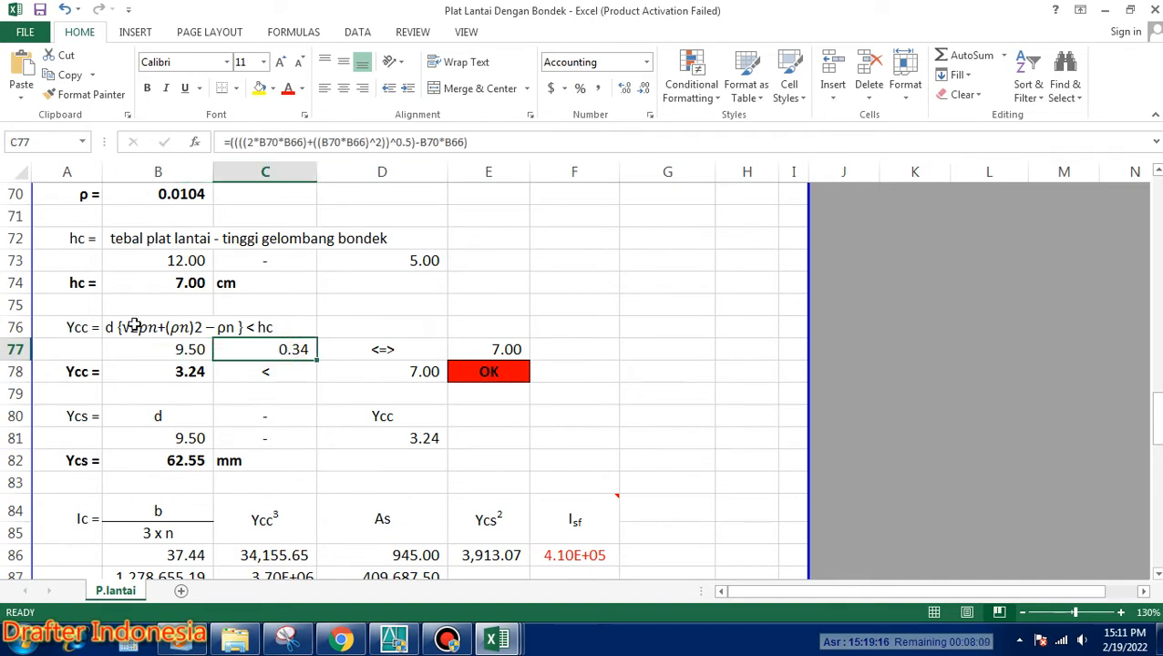
pyautogui.click(418, 352)
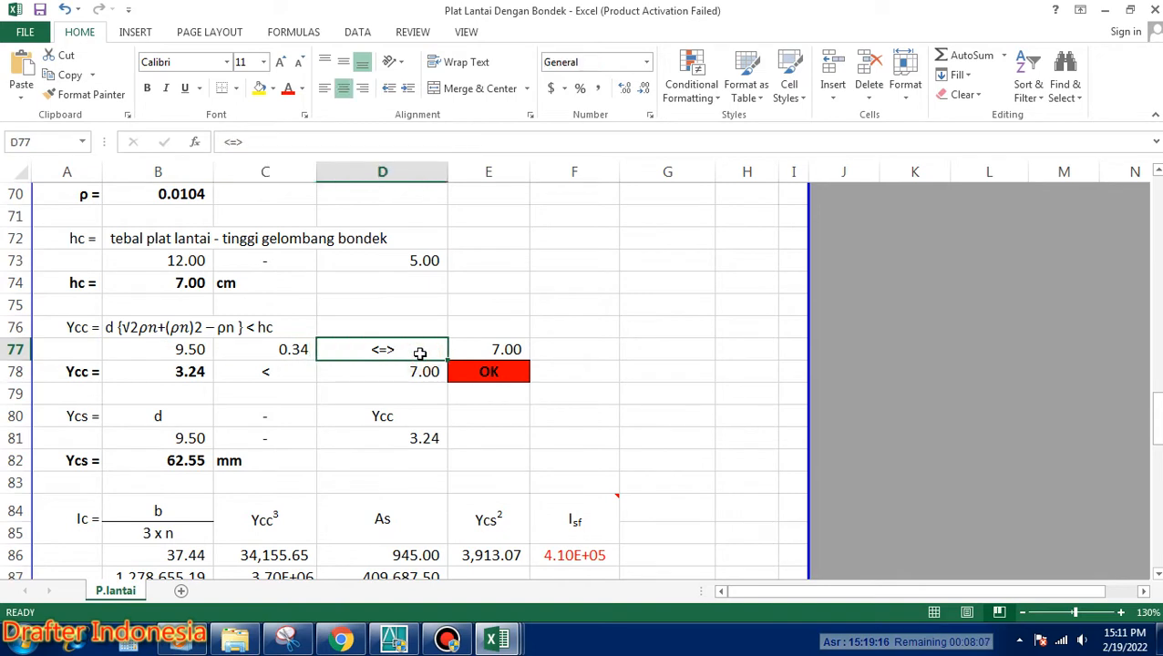
pyautogui.click(498, 347)
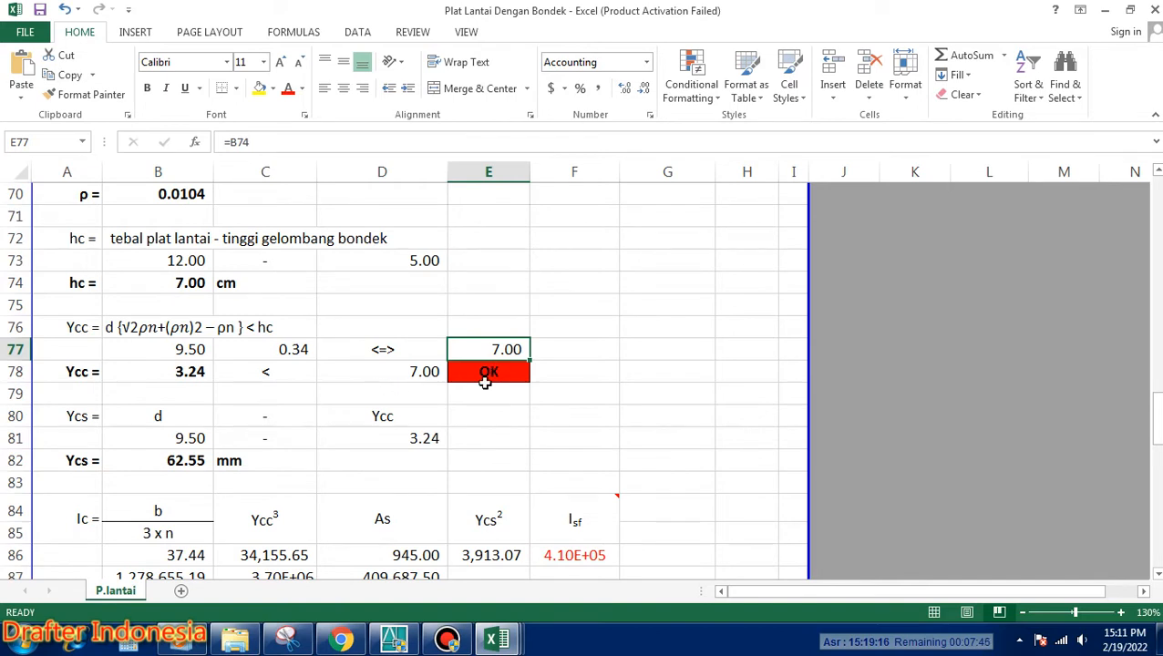
# Test the Ycc < hc safety check with a Ycc value of 8, and undo the entry
pyautogui.click(189, 373)
pyautogui.write('8')
pyautogui.press('Return')
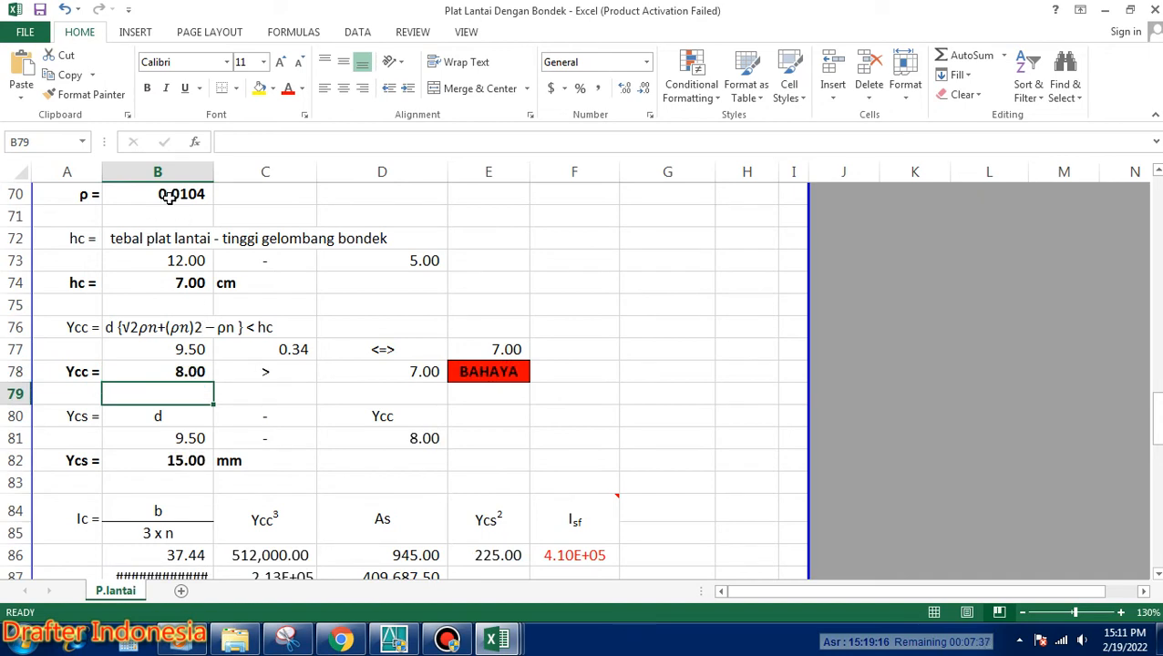
pyautogui.click(64, 11)
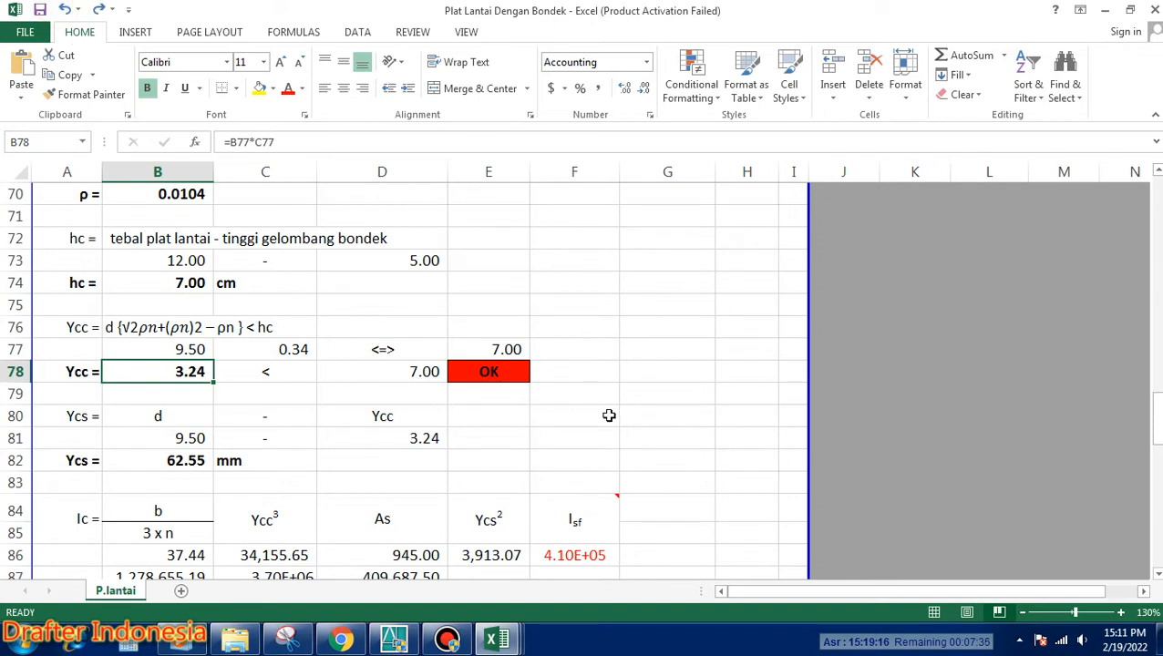
# Trace the Ycs calculation through its d reference, Ycc reference and result formula in millimetres
pyautogui.scroll(-1, 607, 411)
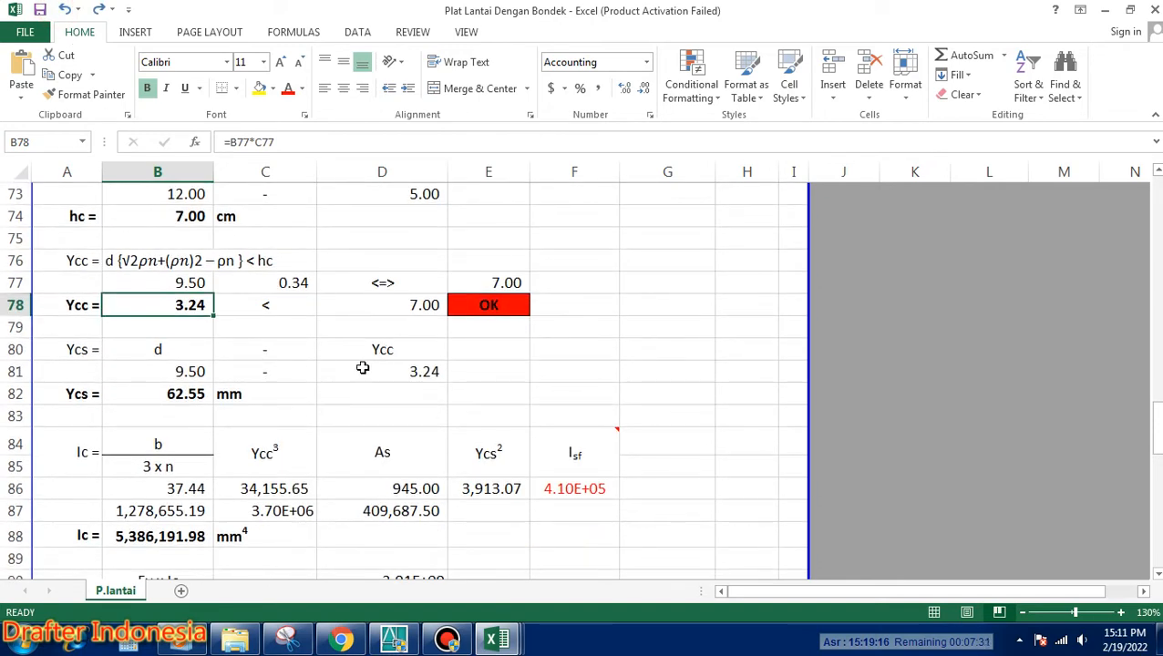
pyautogui.click(190, 371)
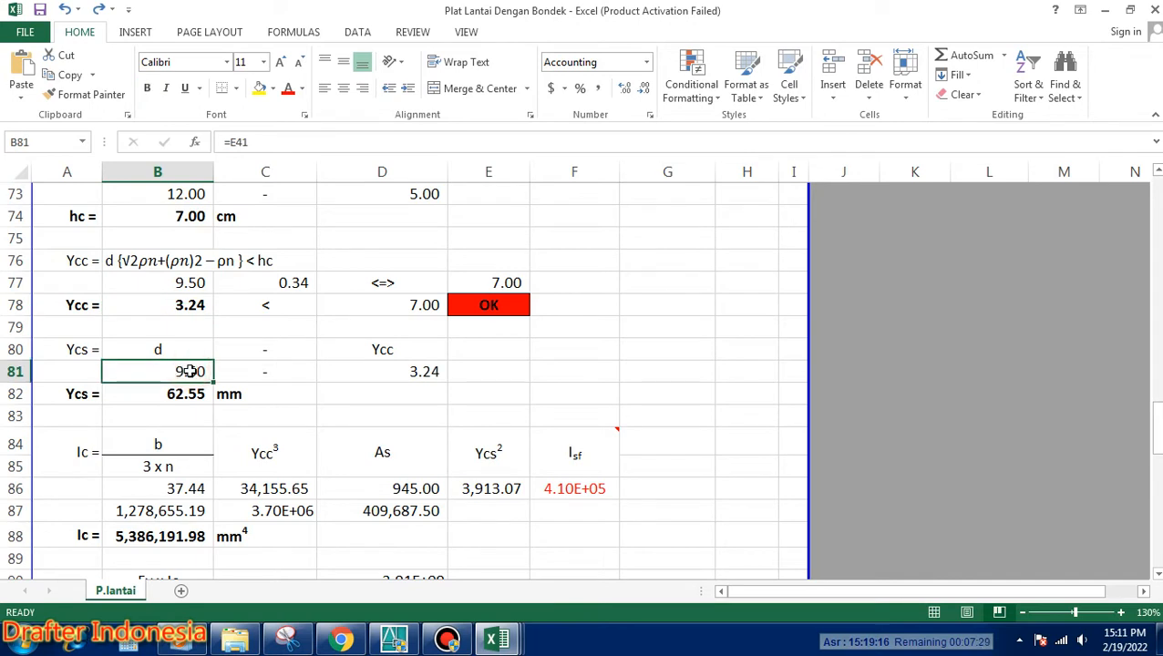
pyautogui.click(425, 374)
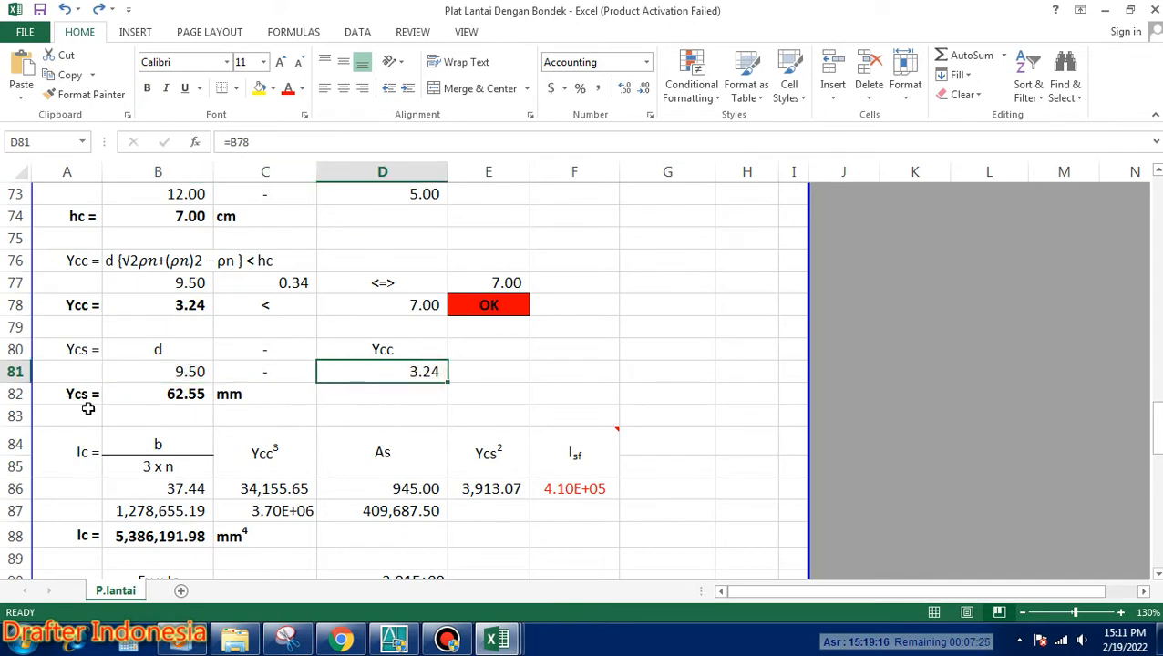
pyautogui.click(179, 394)
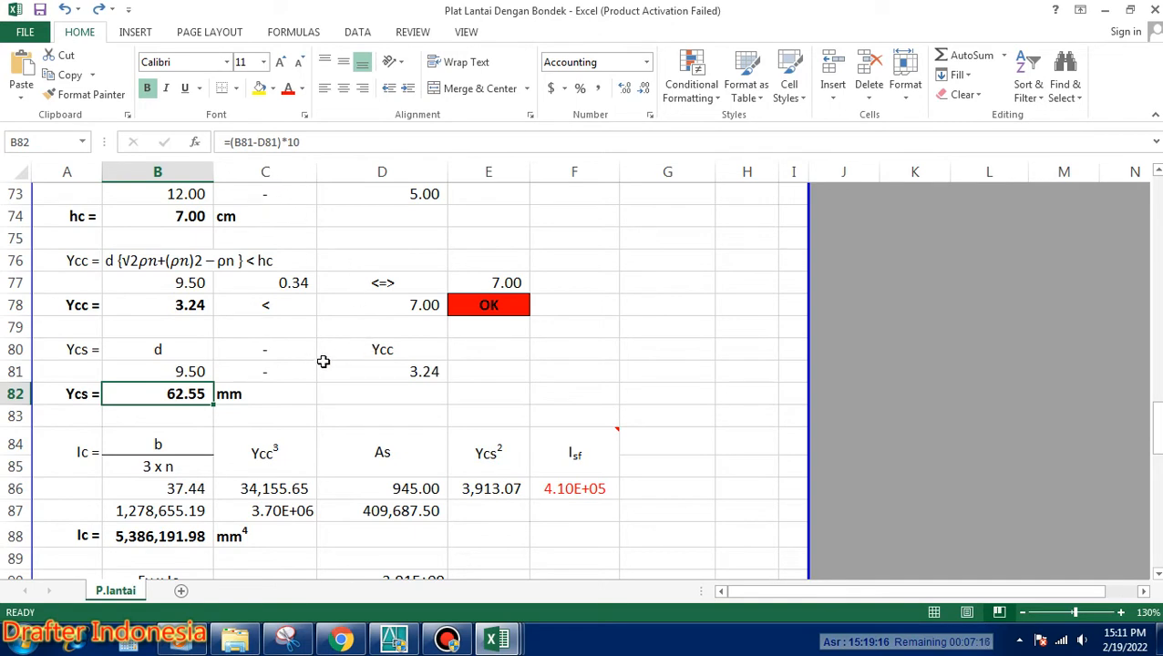
# Read the cell note on Isf in the Ic calculation and check the steel deck inertia entered below it
pyautogui.scroll(-1, 324, 360)
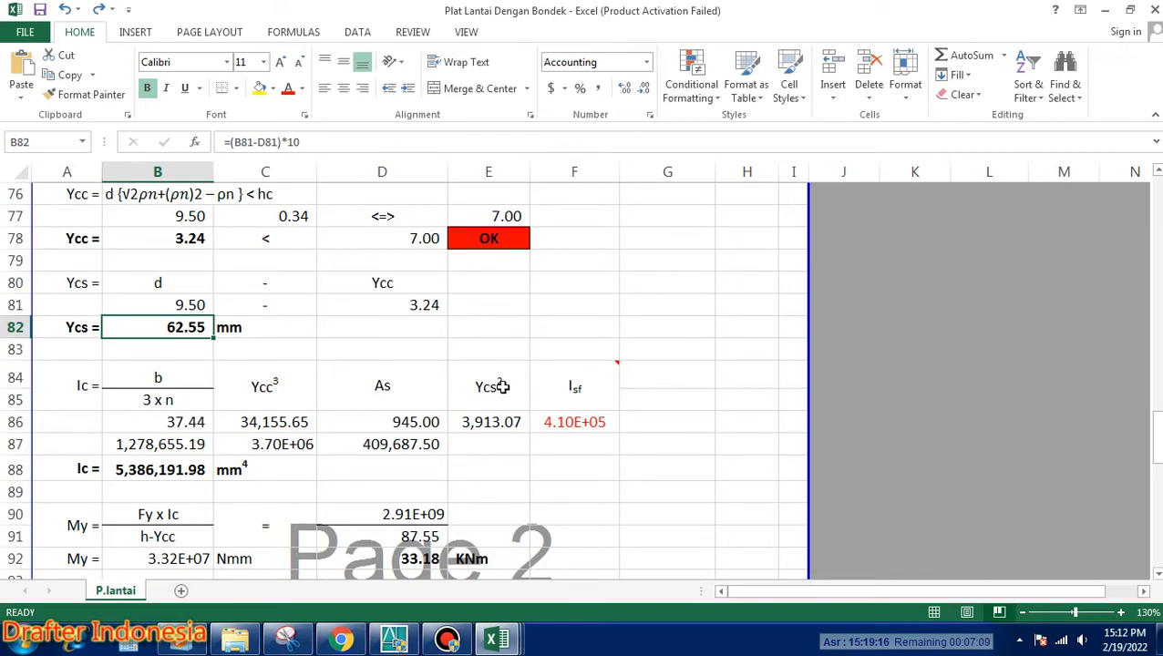
pyautogui.moveTo(595, 400)
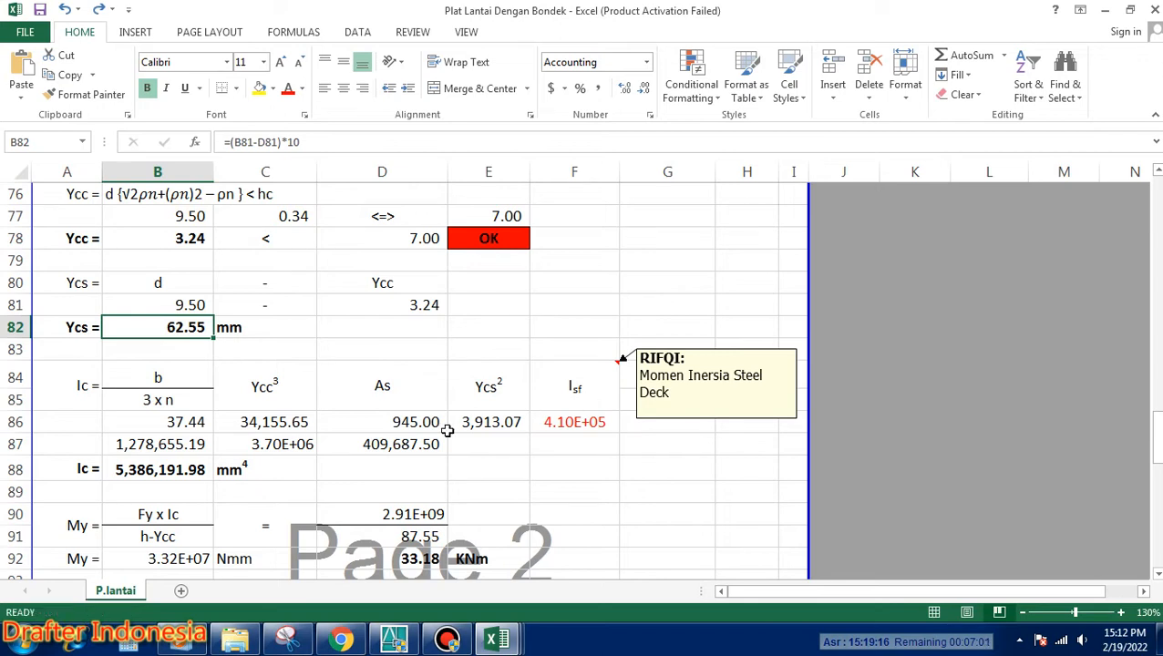
pyautogui.click(583, 422)
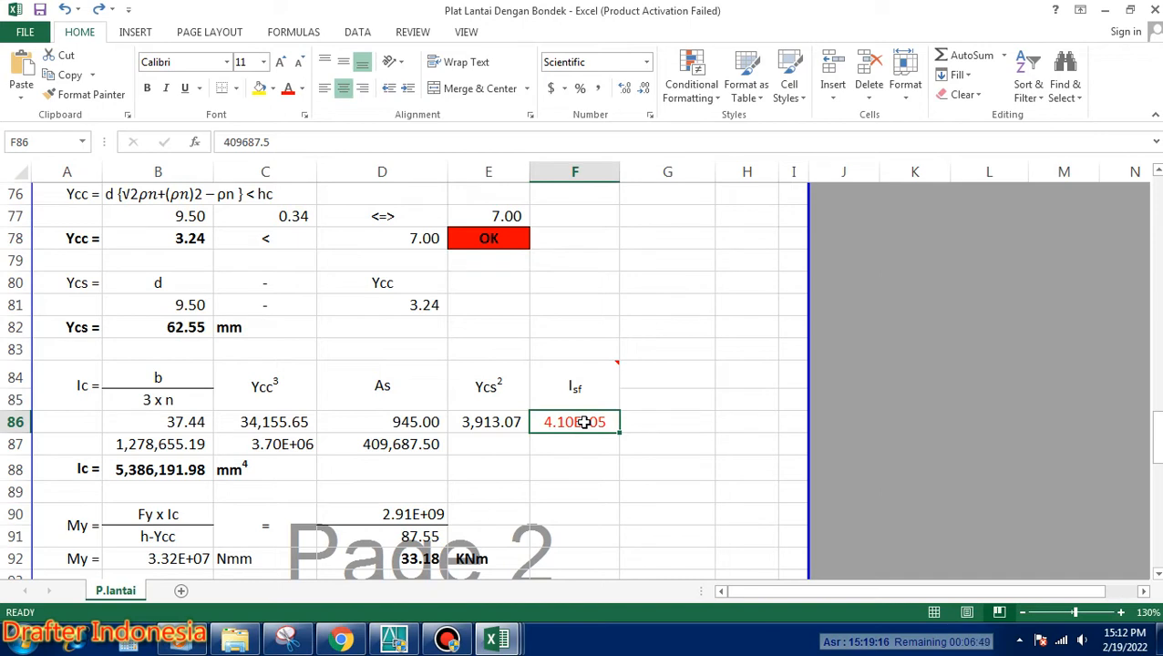
# Inspect the b/(3 x n), Ycc³, As, Ycs² and Isf entries in the first row of Ic values
pyautogui.press('Left')
pyautogui.press('Left')
pyautogui.press('Left')
pyautogui.press('Left')
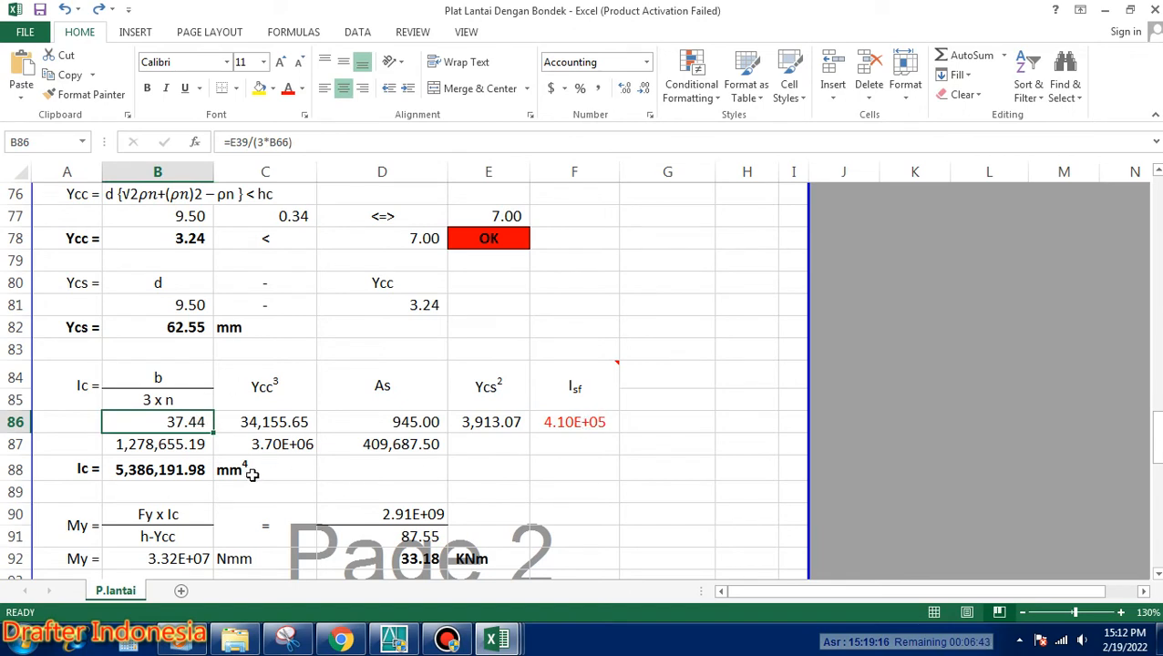
pyautogui.click(280, 472)
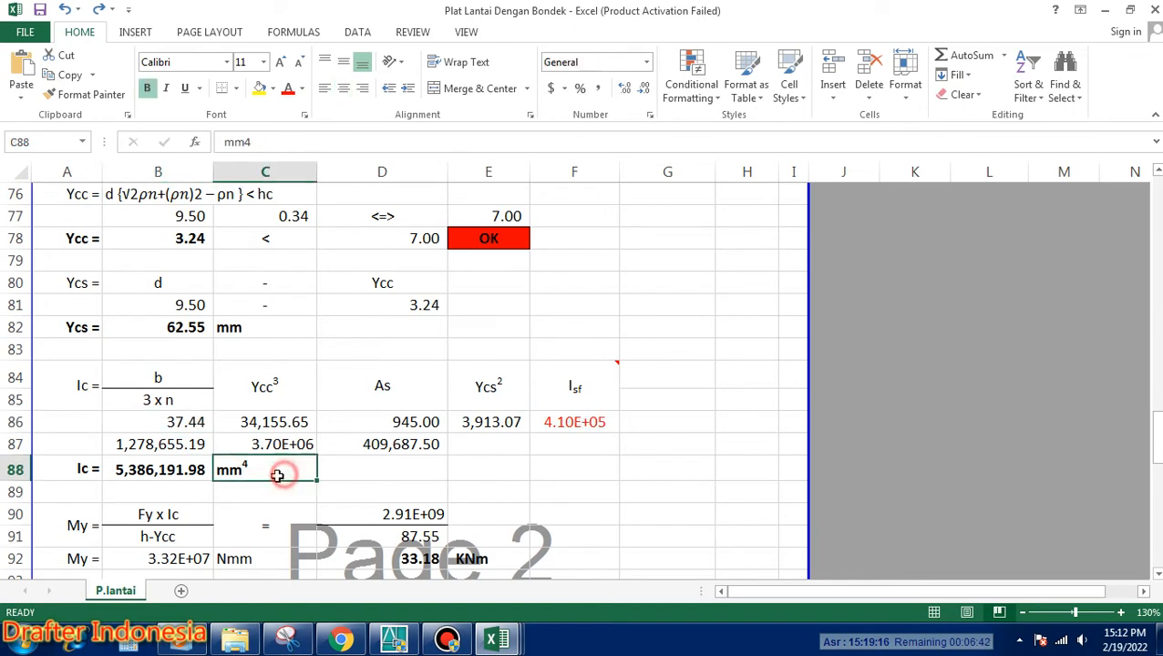
pyautogui.click(180, 423)
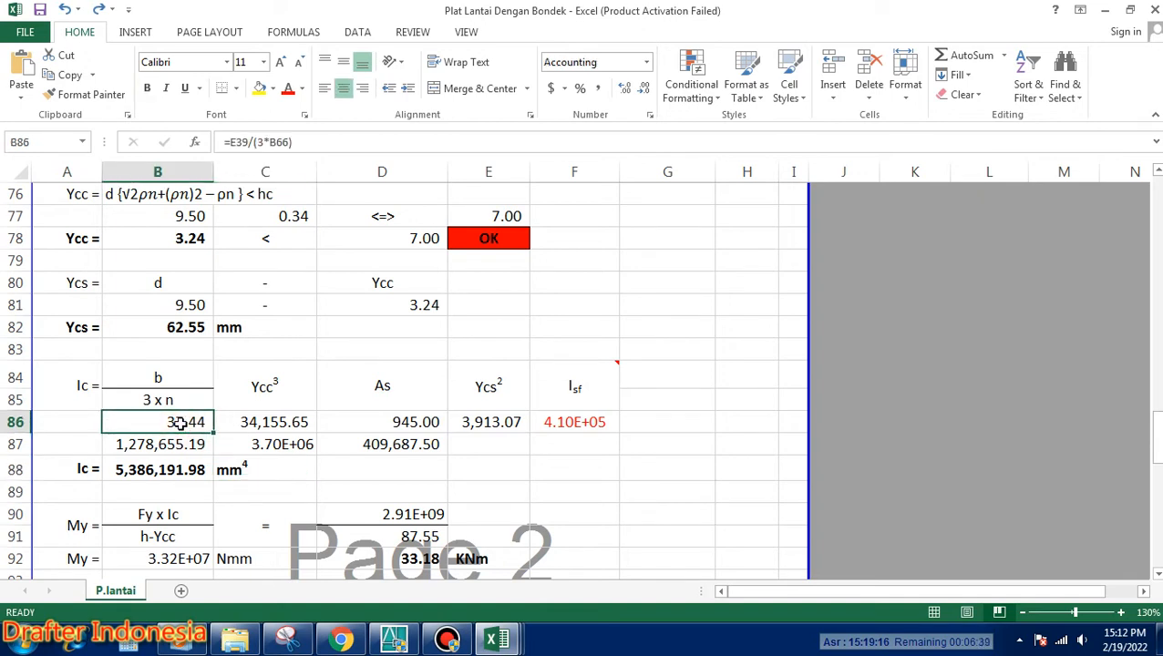
pyautogui.click(264, 423)
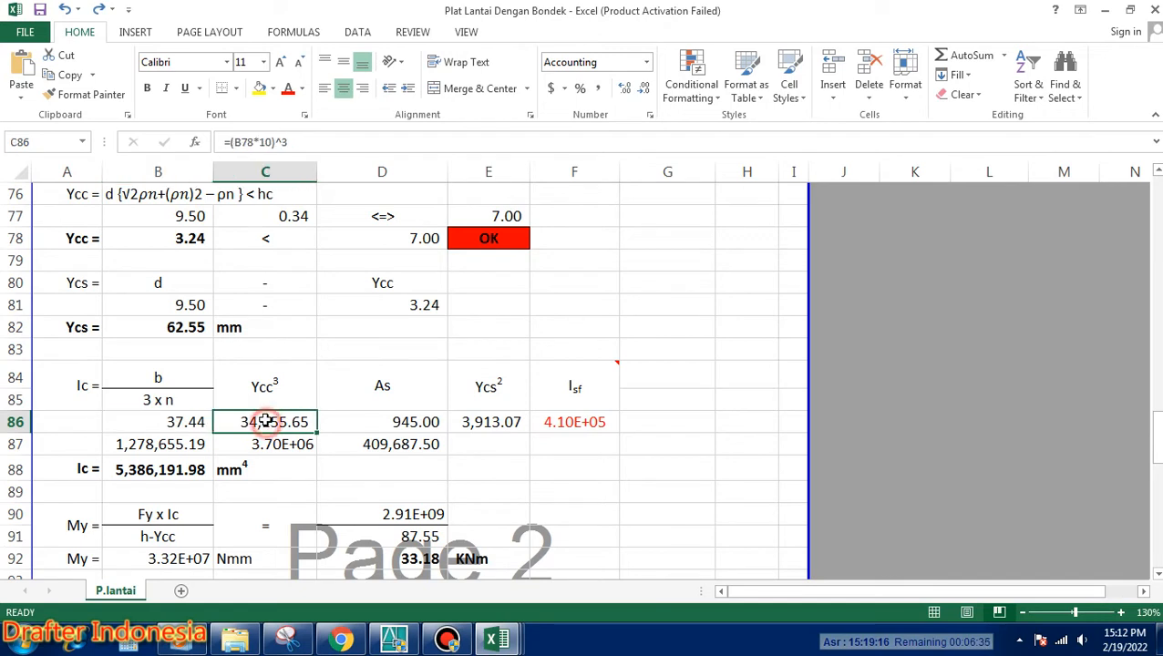
pyautogui.click(401, 422)
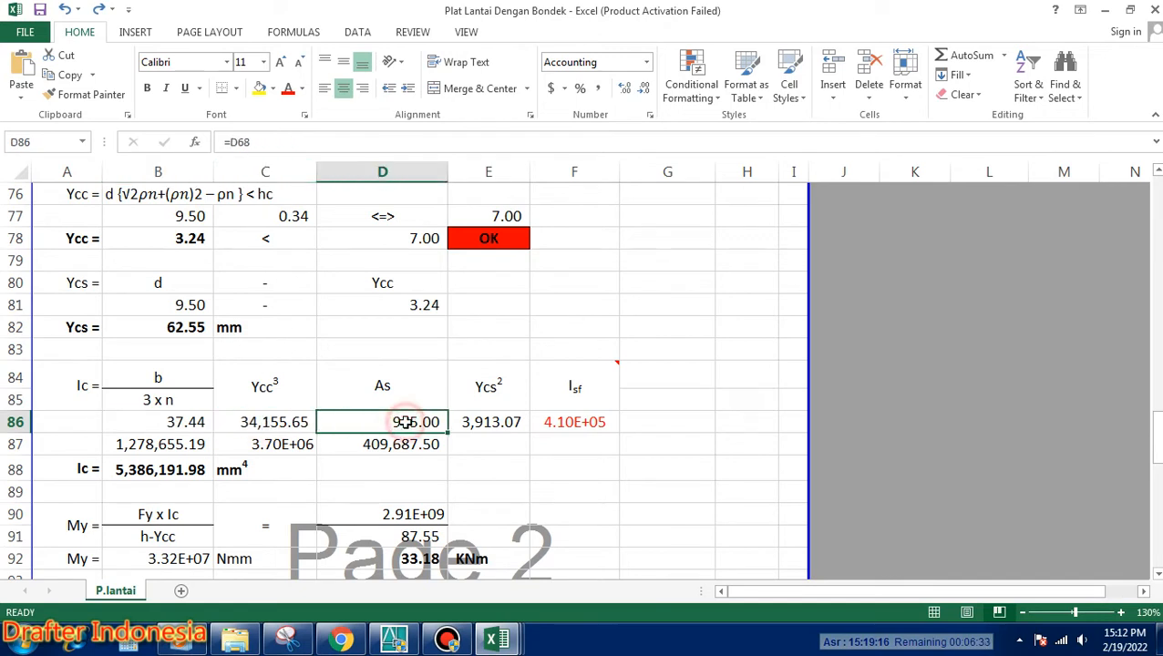
pyautogui.click(483, 422)
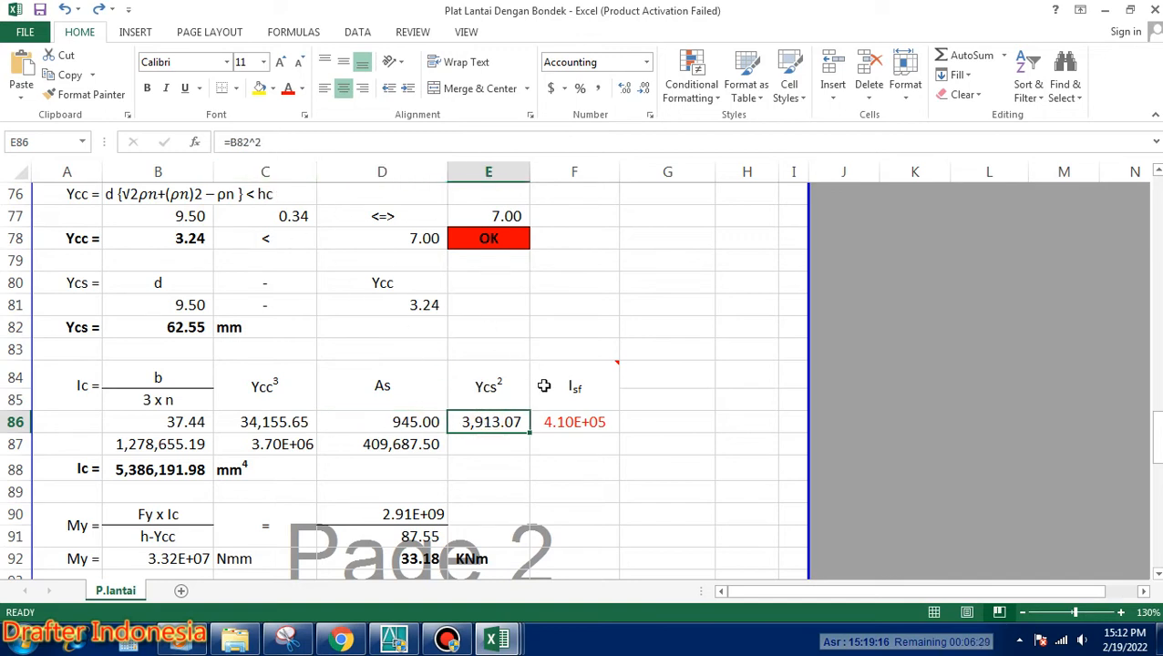
pyautogui.click(573, 423)
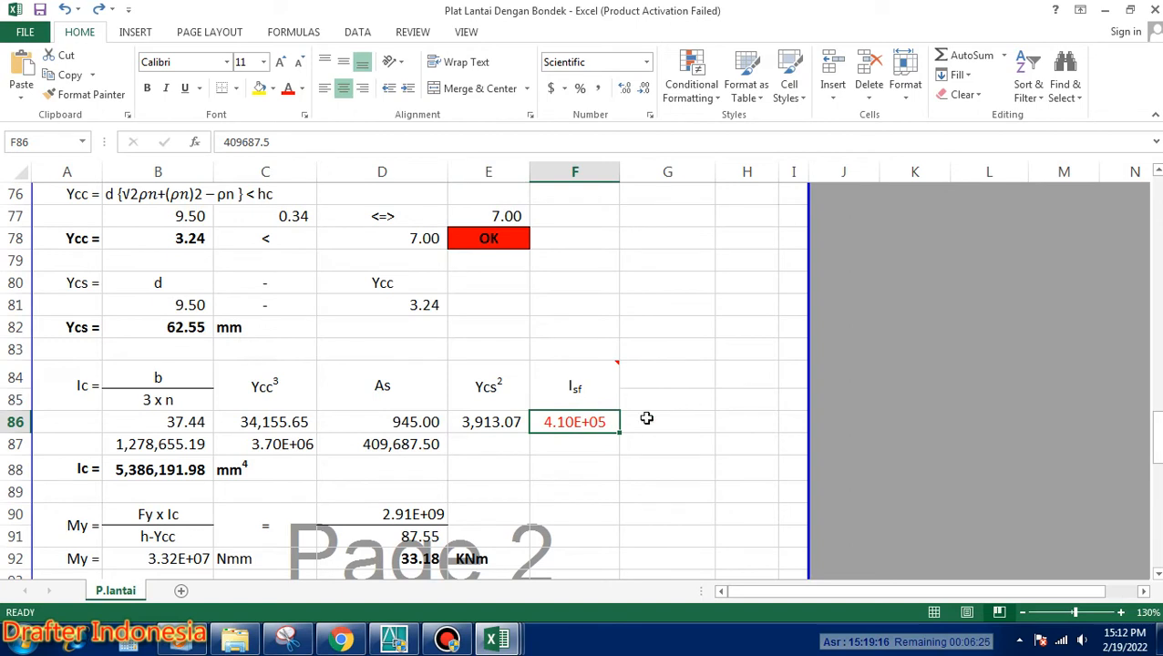
# Trace the three component terms in the second row of Ic values and the sum formula for Ic
pyautogui.click(183, 444)
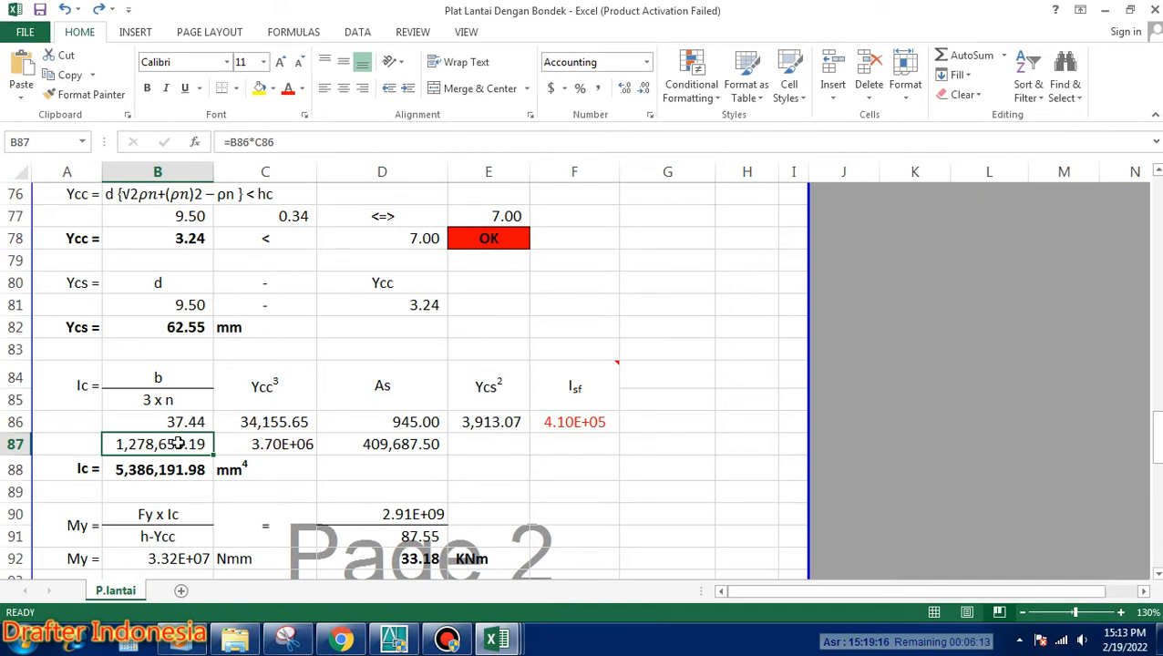
pyautogui.click(284, 445)
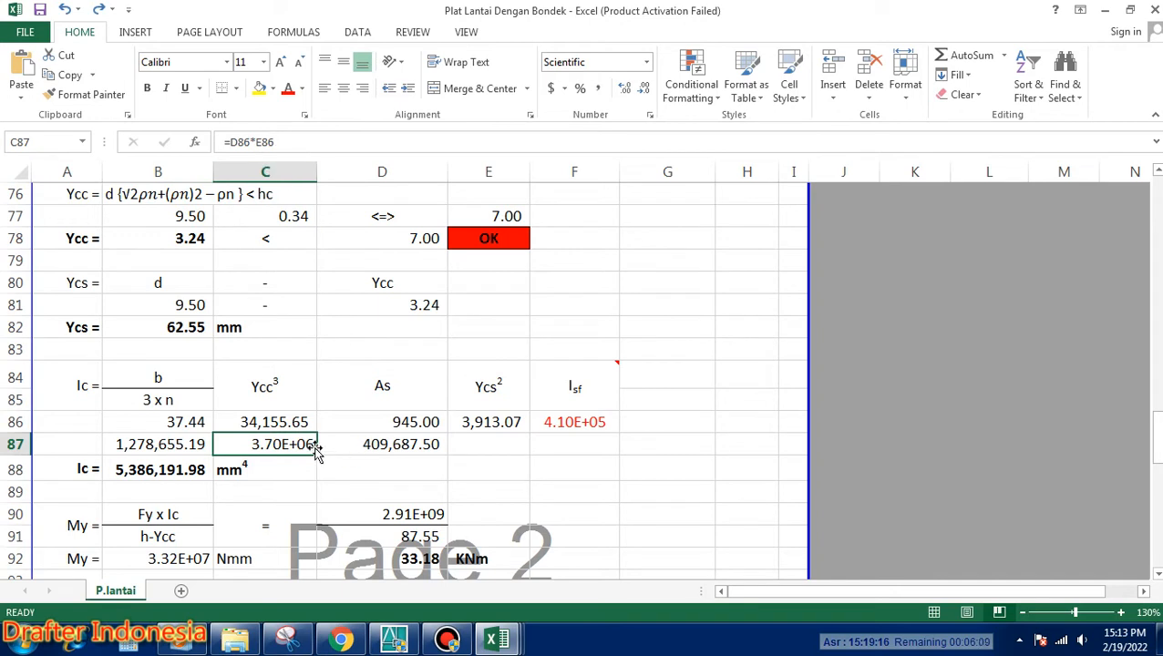
pyautogui.click(401, 448)
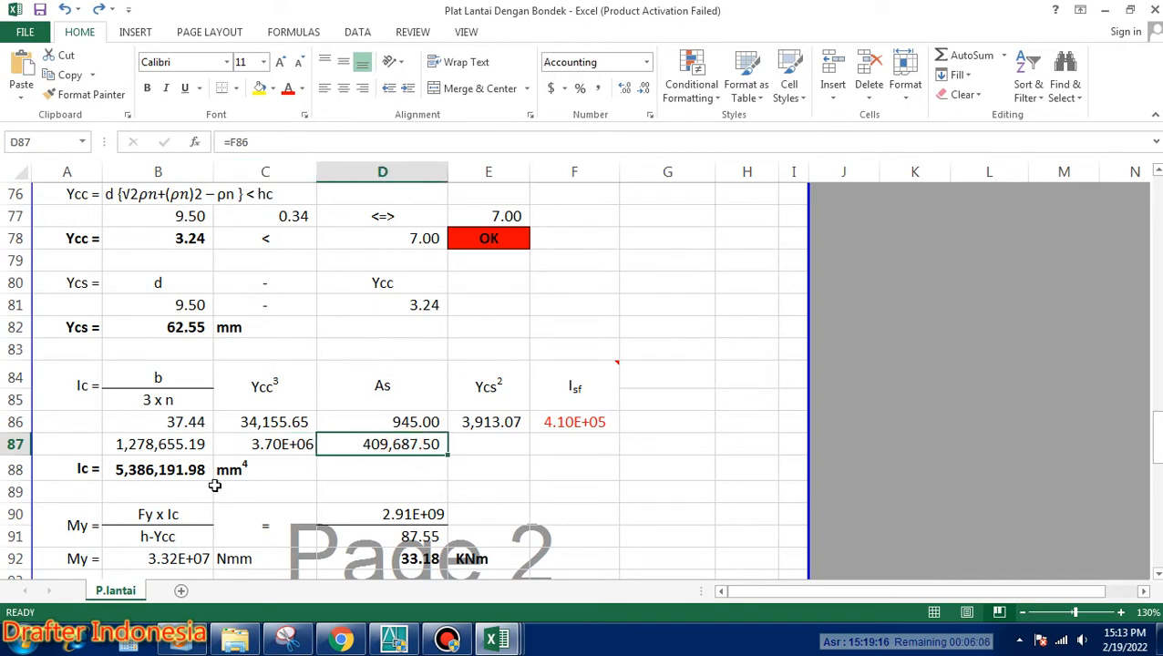
pyautogui.click(183, 470)
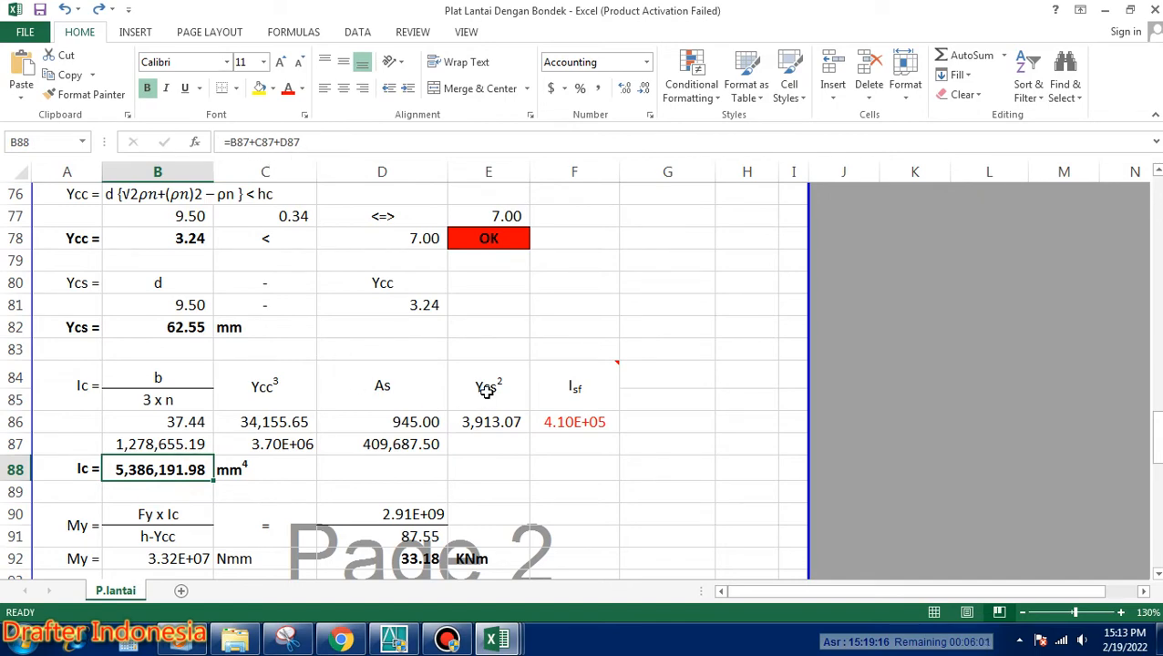
# Trace My through its Fy x Ic, h-Ycc, Nmm and KNm formulas, and inspect the Mu formula
pyautogui.scroll(-1, 488, 394)
pyautogui.scroll(-2, 488, 392)
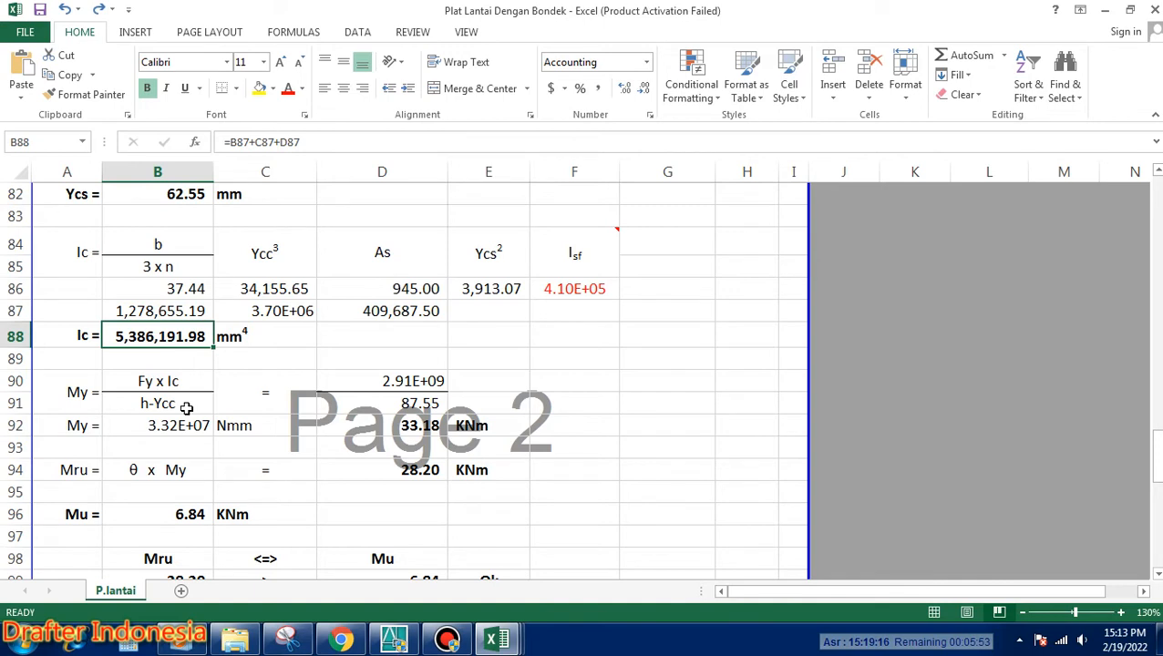
pyautogui.click(402, 382)
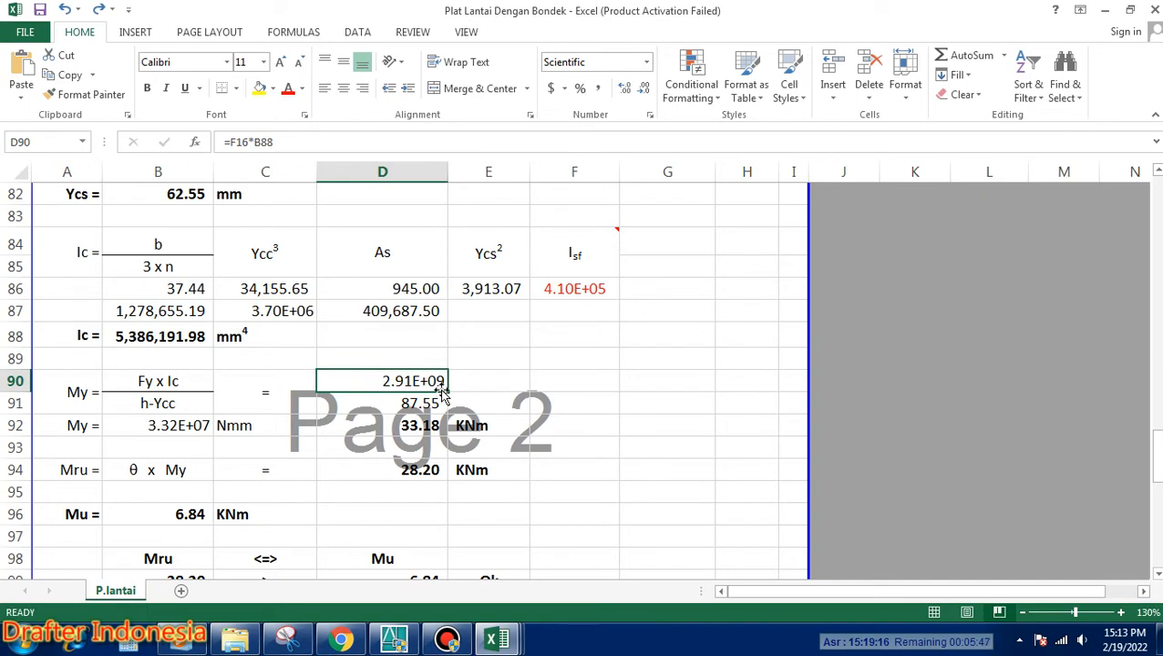
pyautogui.click(388, 404)
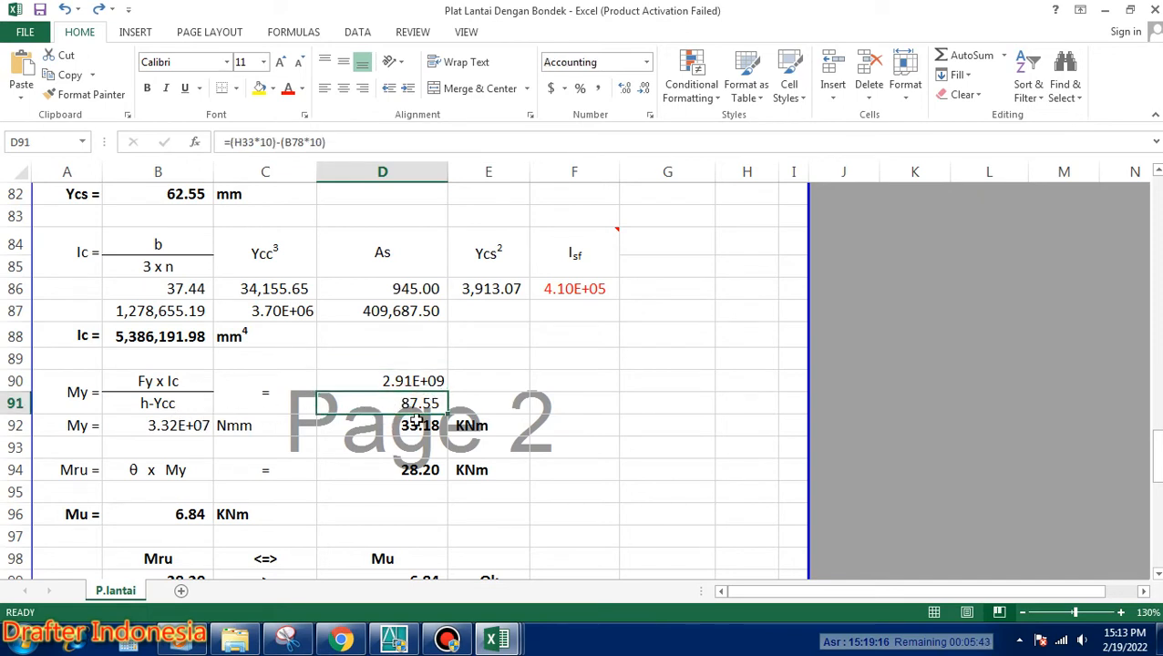
pyautogui.click(184, 427)
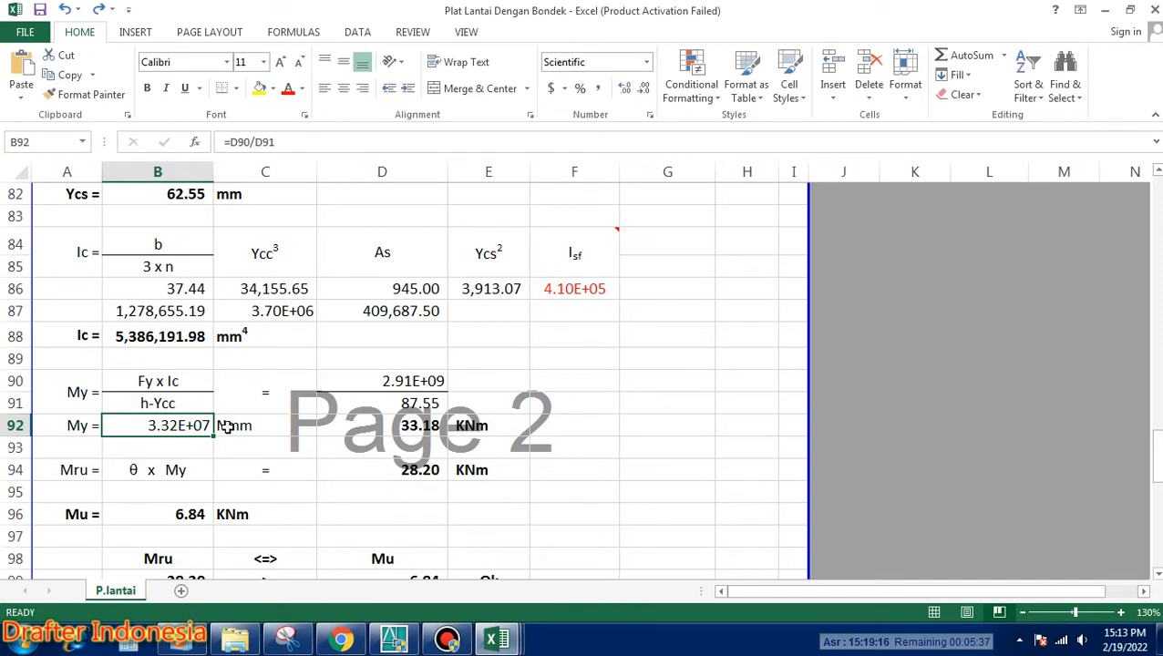
pyautogui.click(418, 425)
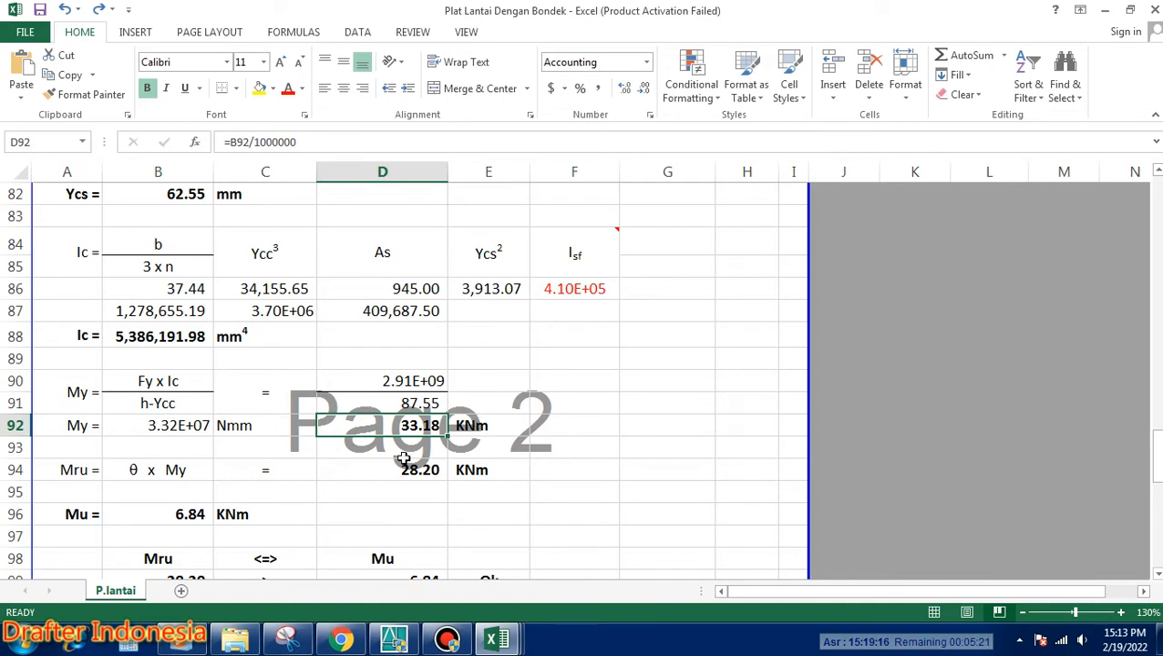
pyautogui.click(185, 515)
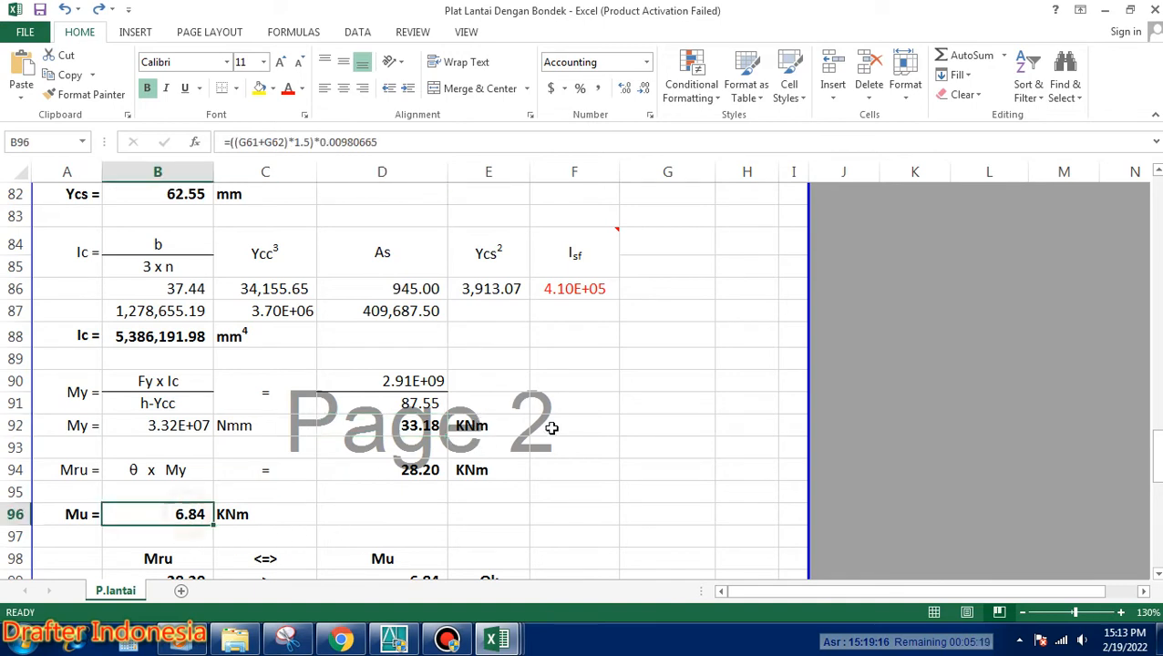
# Try a value of 5 for Mru in the Mru versus Mu comparison, and undo the entry
pyautogui.scroll(-2, 566, 438)
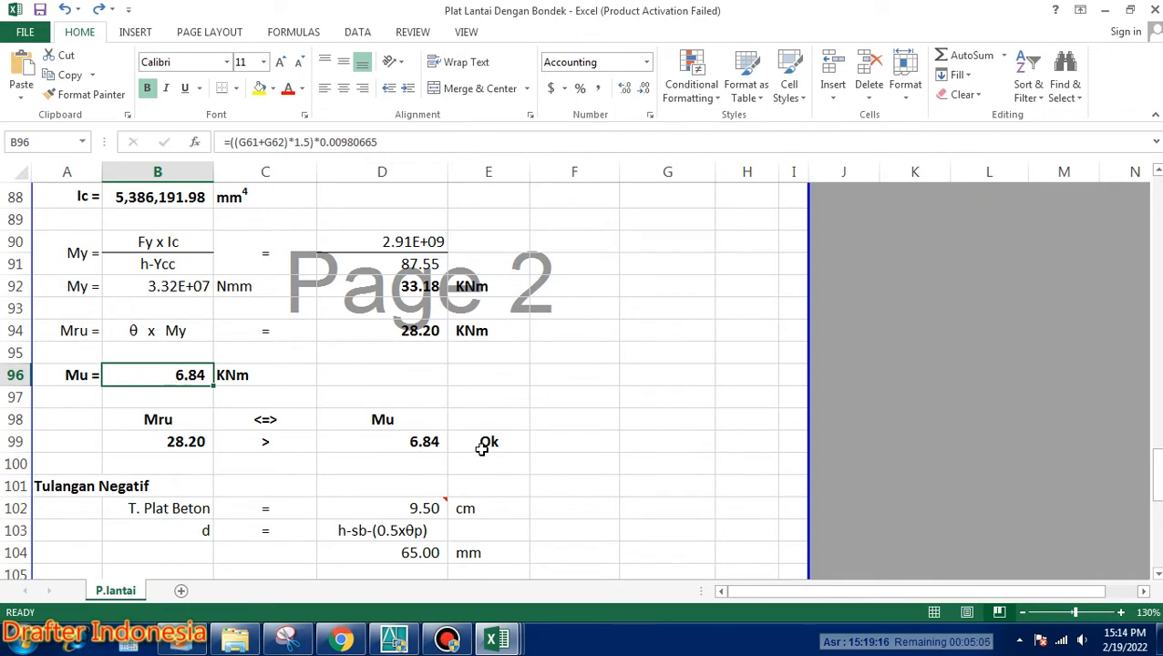
pyautogui.click(196, 442)
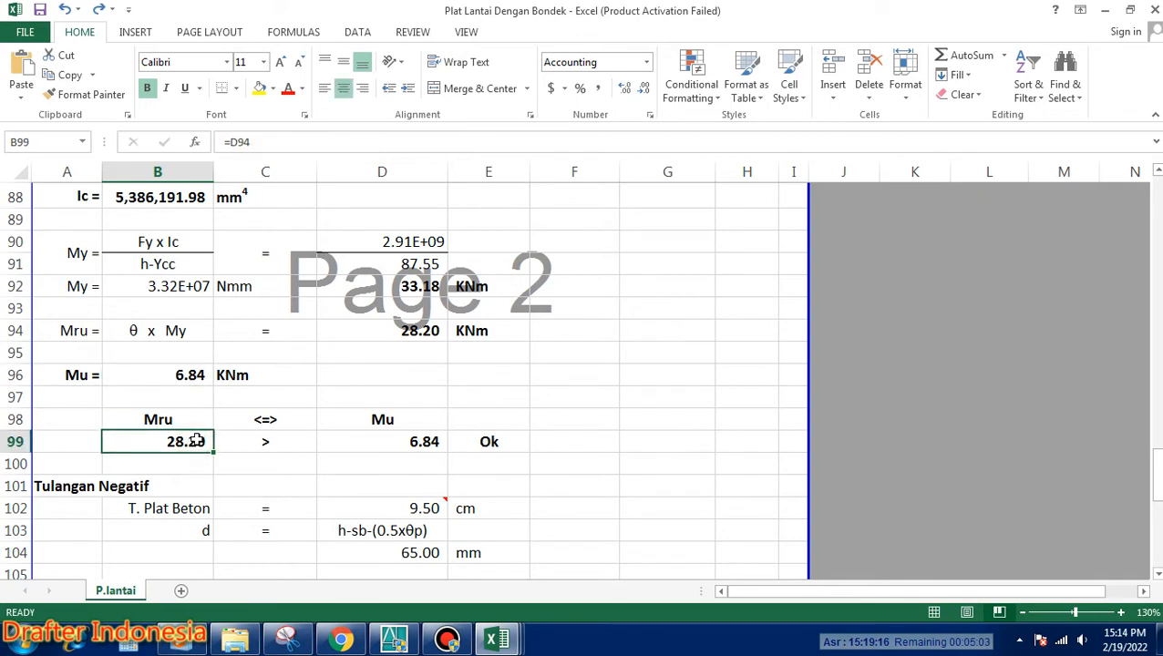
pyautogui.write('5')
pyautogui.press('Return')
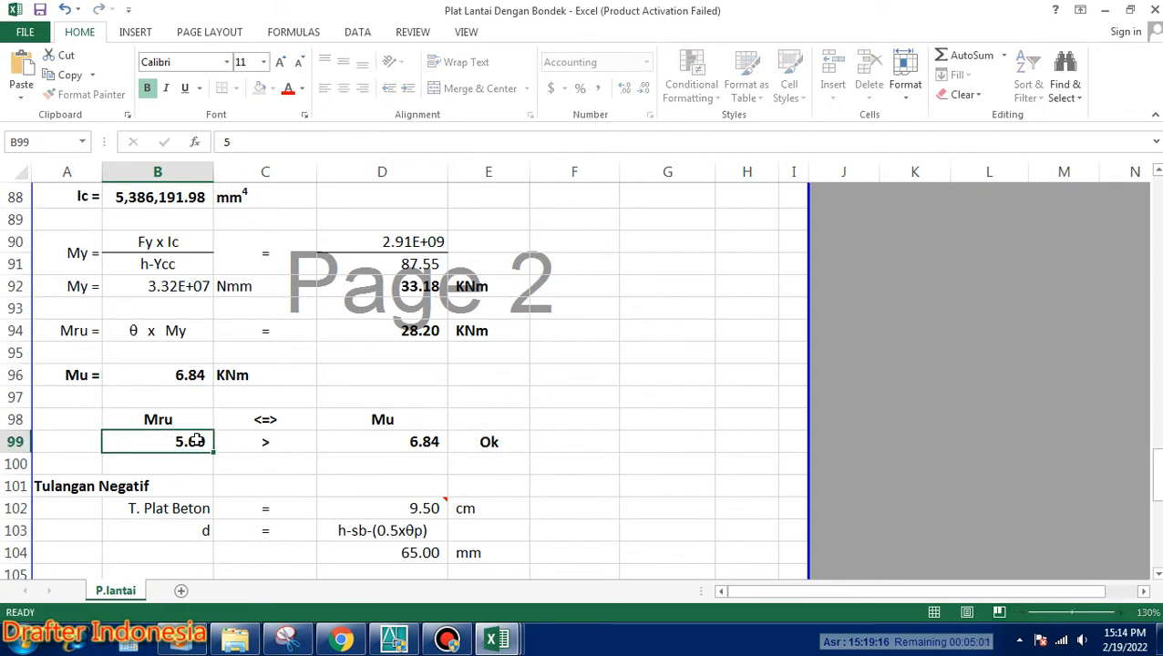
pyautogui.click(63, 9)
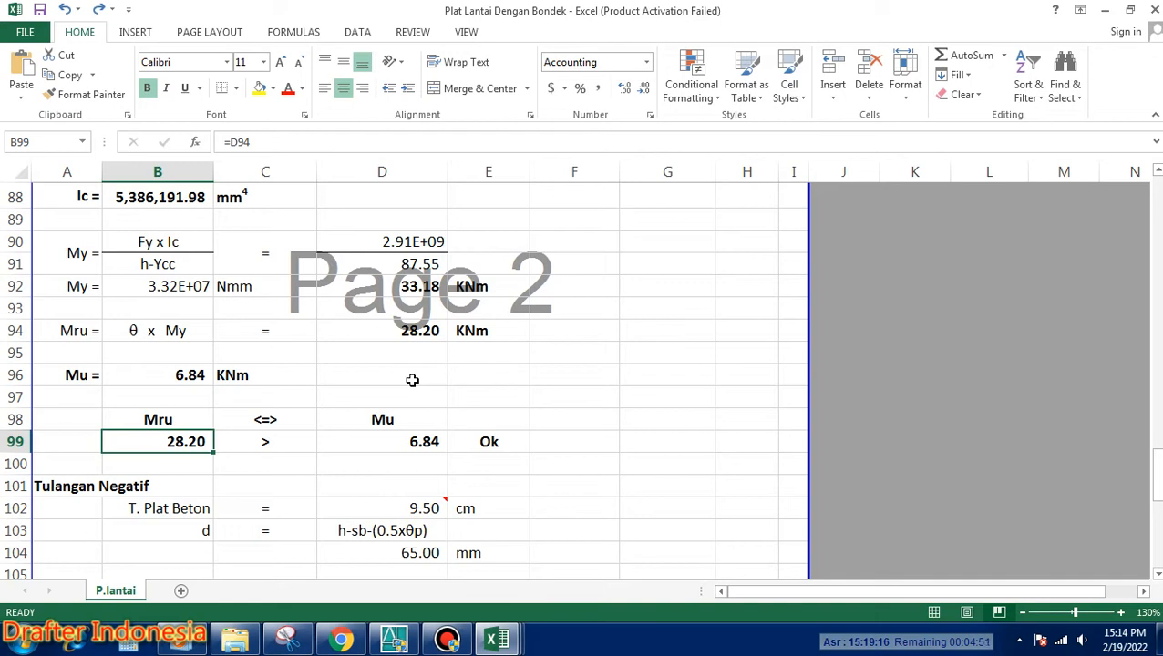
# Review the calculation chain between the hc and Ycc rows and the Mru versus Mu comparison
pyautogui.press('Up')
pyautogui.press('Up')
pyautogui.press('Up')
pyautogui.press('Up')
pyautogui.press('Up')
pyautogui.press('Up')
pyautogui.press('Up')
pyautogui.press('Up')
pyautogui.press('Up')
pyautogui.press('Up')
pyautogui.press('Up')
pyautogui.press('Up')
pyautogui.press('Up')
pyautogui.press('Up')
pyautogui.press('Up')
pyautogui.press('Up')
pyautogui.press('Up')
pyautogui.press('Up')
pyautogui.press('Up')
pyautogui.press('Up')
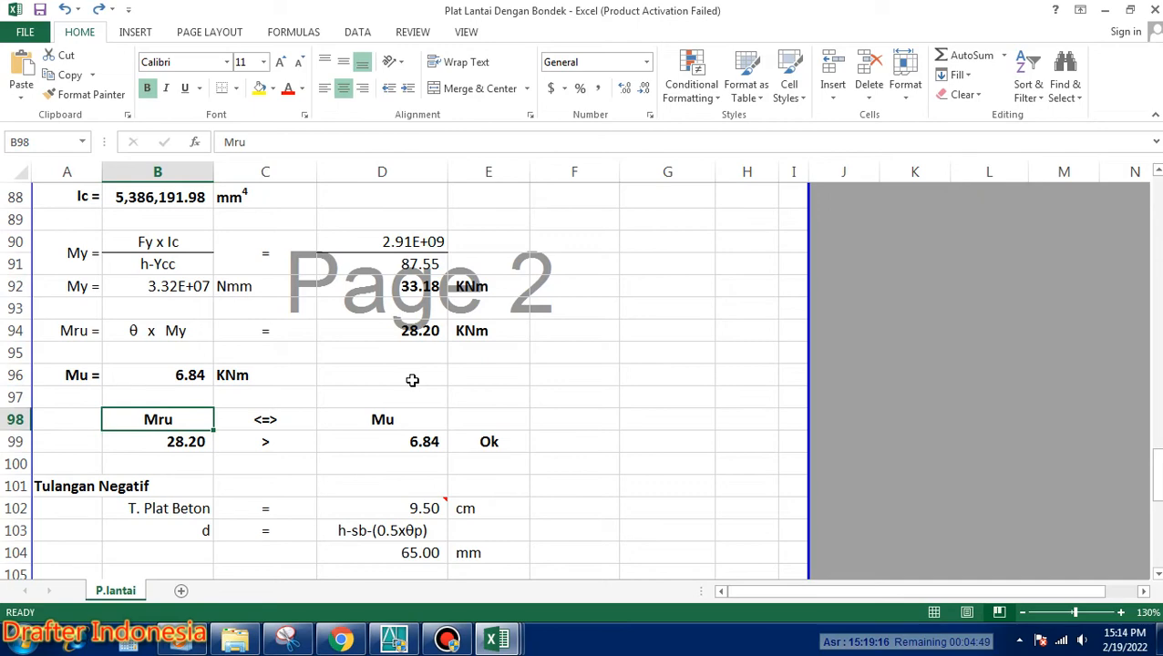
pyautogui.press('Up')
pyautogui.press('Up')
pyautogui.press('Up')
pyautogui.press('Up')
pyautogui.press('Up')
pyautogui.press('Up')
pyautogui.press('Up')
pyautogui.press('Up')
pyautogui.press('Up')
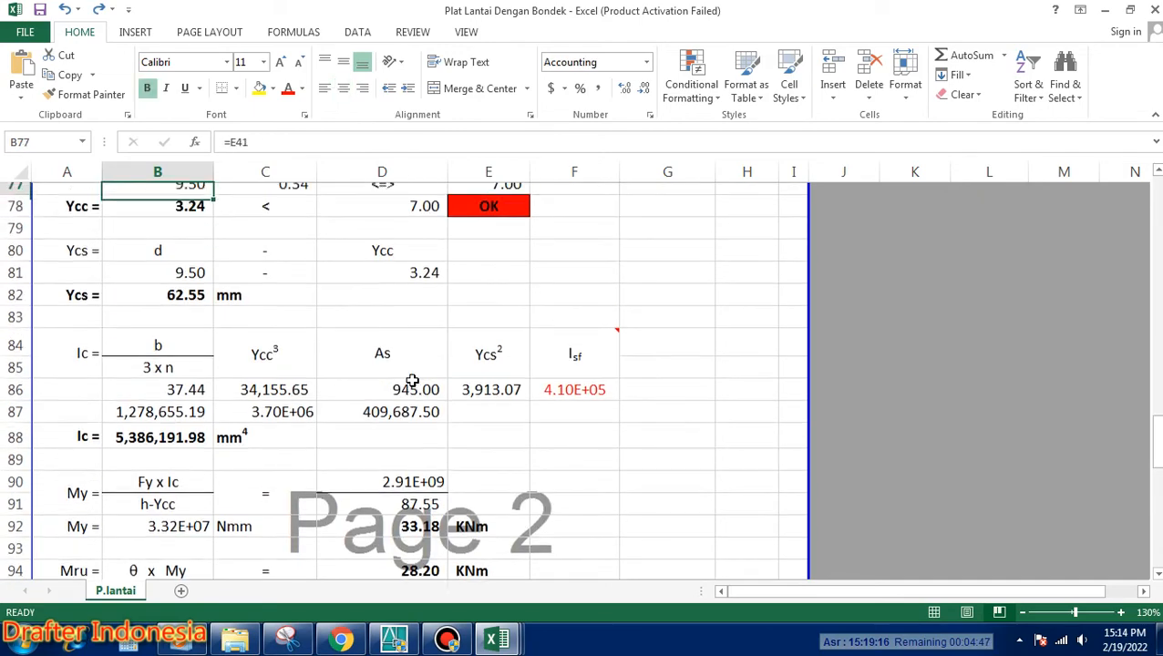
pyautogui.press('Down')
pyautogui.press('Down')
pyautogui.press('Down')
pyautogui.press('Down')
pyautogui.press('Down')
pyautogui.press('Down')
pyautogui.press('Down')
pyautogui.press('Down')
pyautogui.press('Down')
pyautogui.press('Down')
pyautogui.press('Down')
pyautogui.press('Down')
pyautogui.press('Down')
pyautogui.press('Down')
pyautogui.press('Down')
pyautogui.press('Down')
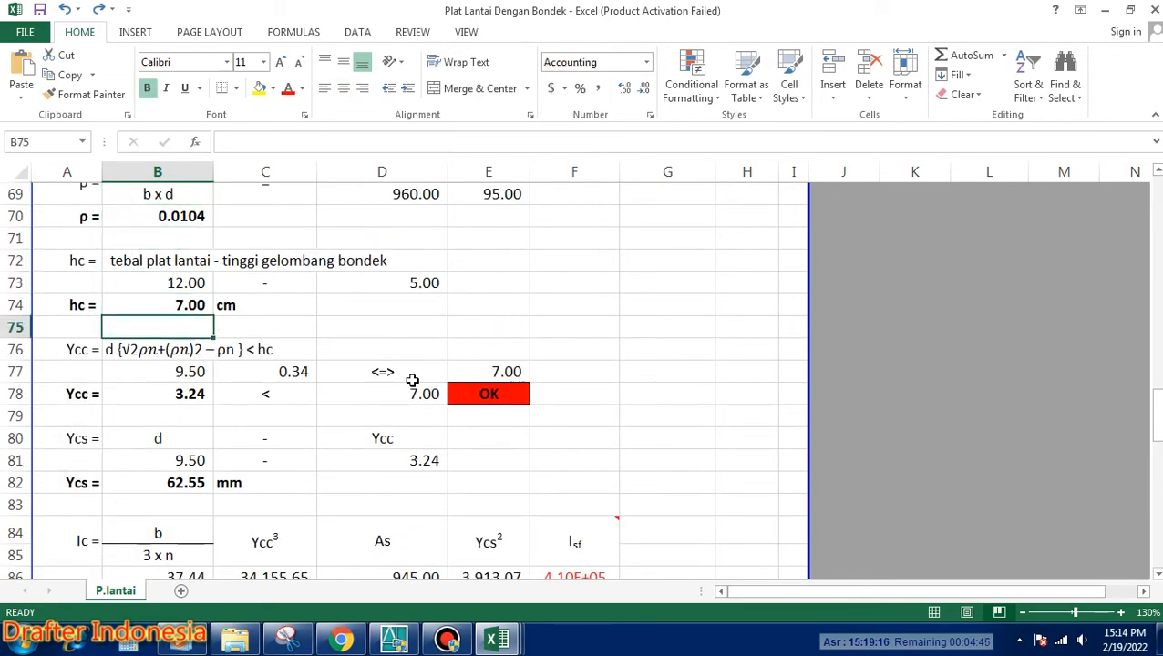
pyautogui.press('Down')
pyautogui.press('Down')
pyautogui.press('Down')
pyautogui.press('Down')
pyautogui.press('Down')
pyautogui.press('Down')
pyautogui.press('Down')
pyautogui.press('Down')
pyautogui.press('Down')
pyautogui.press('Down')
pyautogui.press('Down')
pyautogui.press('Down')
pyautogui.press('Down')
pyautogui.press('Down')
pyautogui.press('Down')
pyautogui.press('Down')
pyautogui.press('Down')
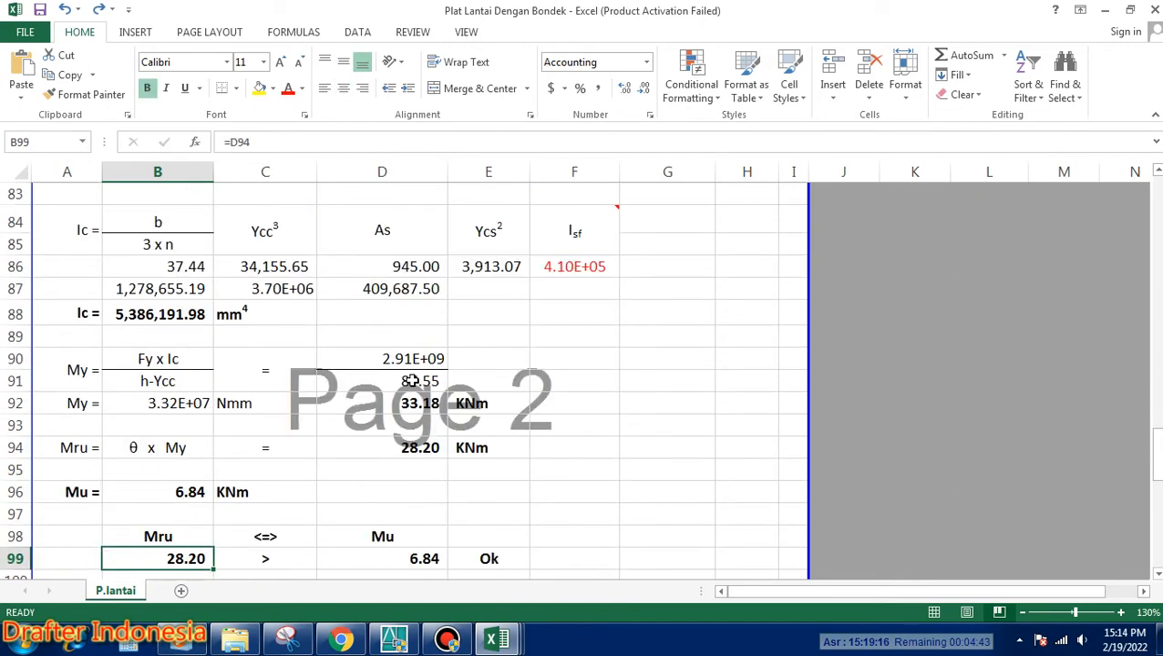
pyautogui.press('Down')
pyautogui.press('Down')
pyautogui.press('Down')
pyautogui.press('Down')
pyautogui.press('Down')
pyautogui.press('Down')
pyautogui.press('Down')
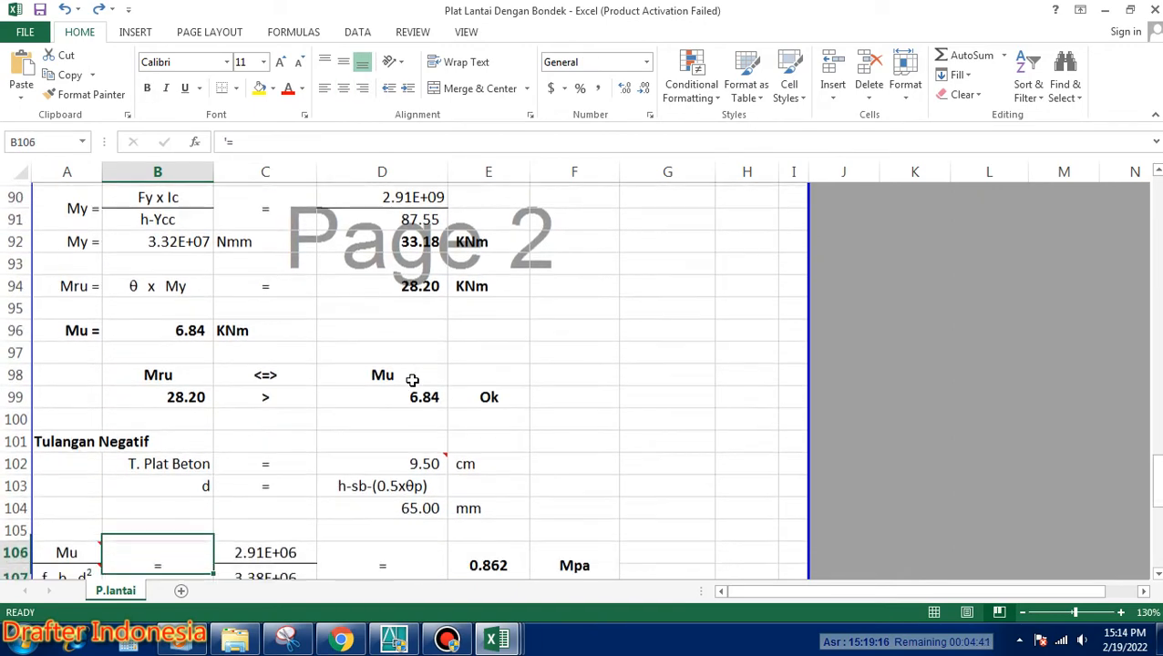
pyautogui.press('Up')
pyautogui.press('Up')
pyautogui.press('Up')
pyautogui.press('Up')
pyautogui.press('Up')
pyautogui.press('Up')
pyautogui.press('Up')
pyautogui.press('Up')
pyautogui.press('Up')
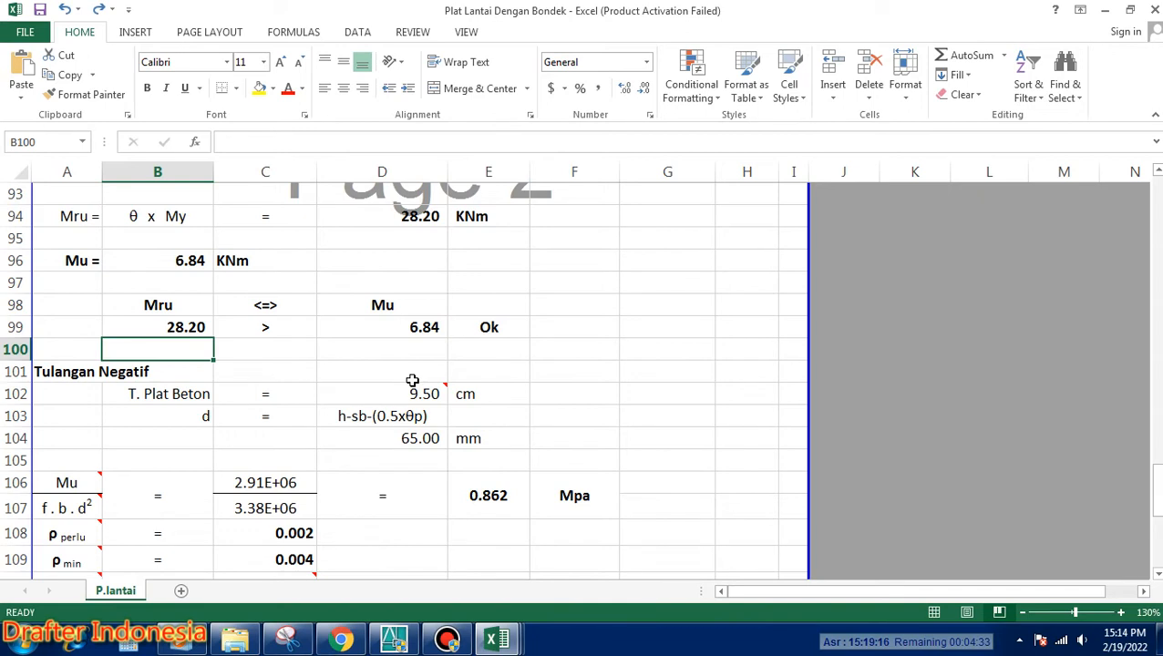
# Inspect the source of the concrete slab thickness and the formula for d in the Tulangan Negatif section
pyautogui.press('Down')
pyautogui.press('Down')
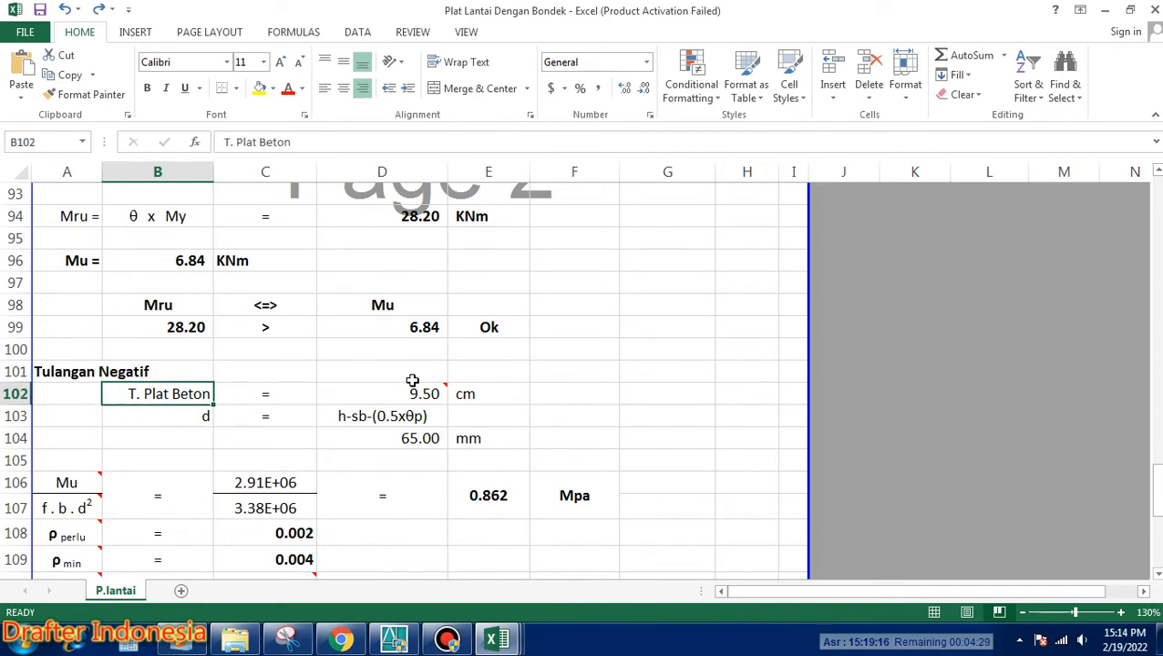
pyautogui.press('Right')
pyautogui.press('Right')
pyautogui.press('Right')
pyautogui.press('Left')
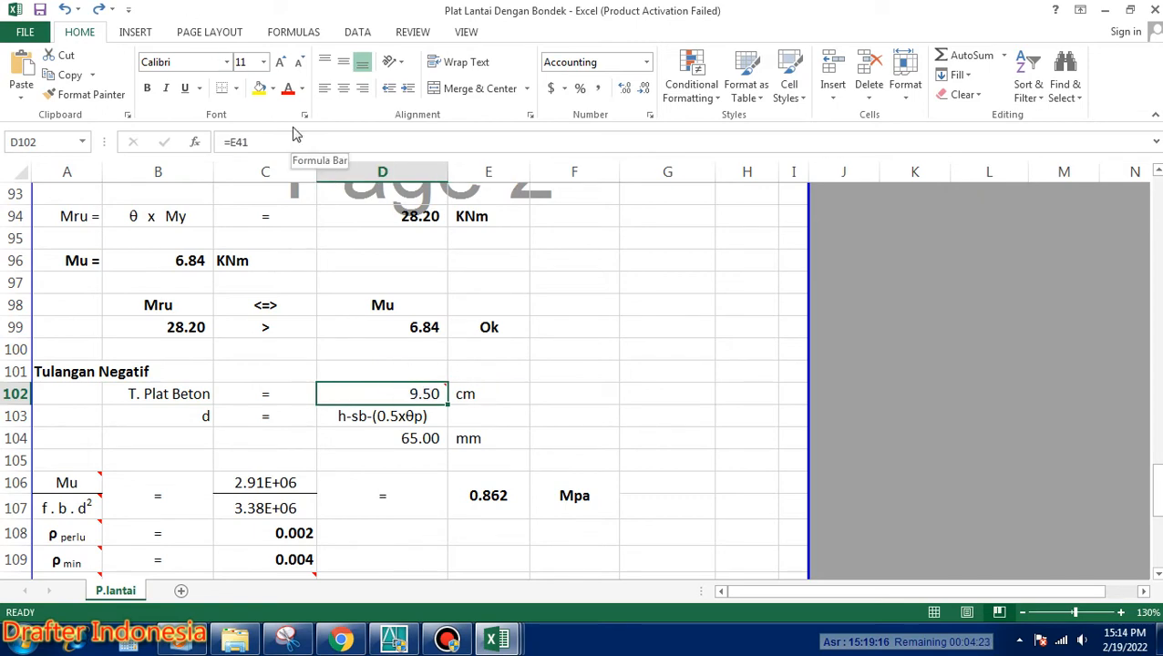
pyautogui.press('Down')
pyautogui.press('Left')
pyautogui.press('Left')
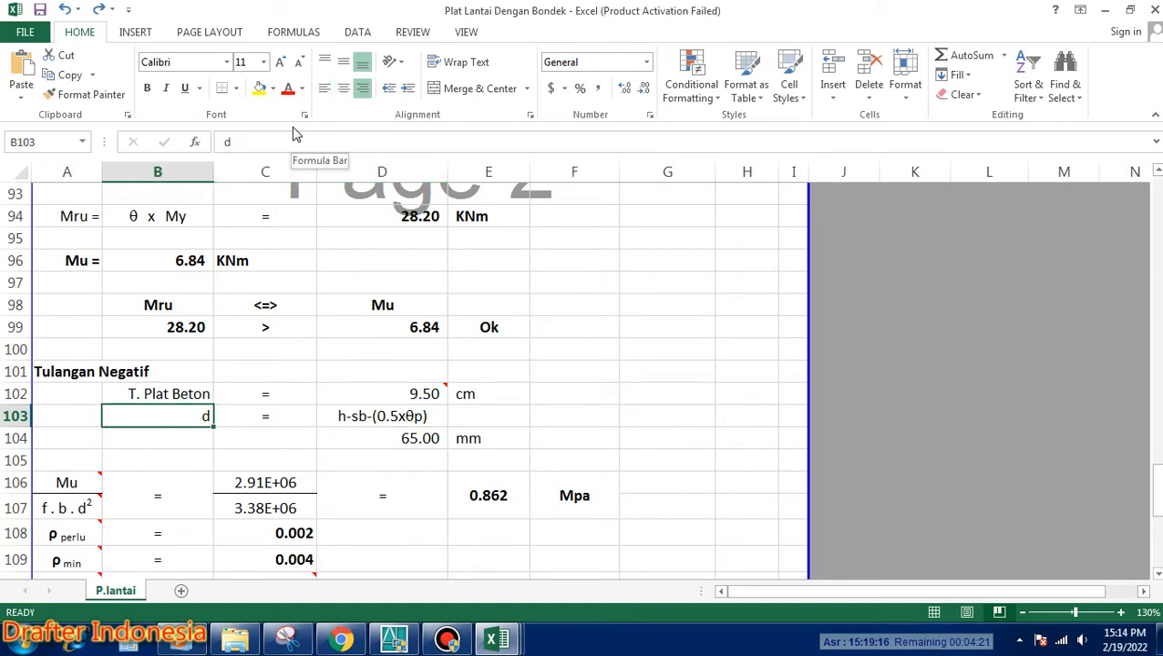
pyautogui.press('Right')
pyautogui.press('Right')
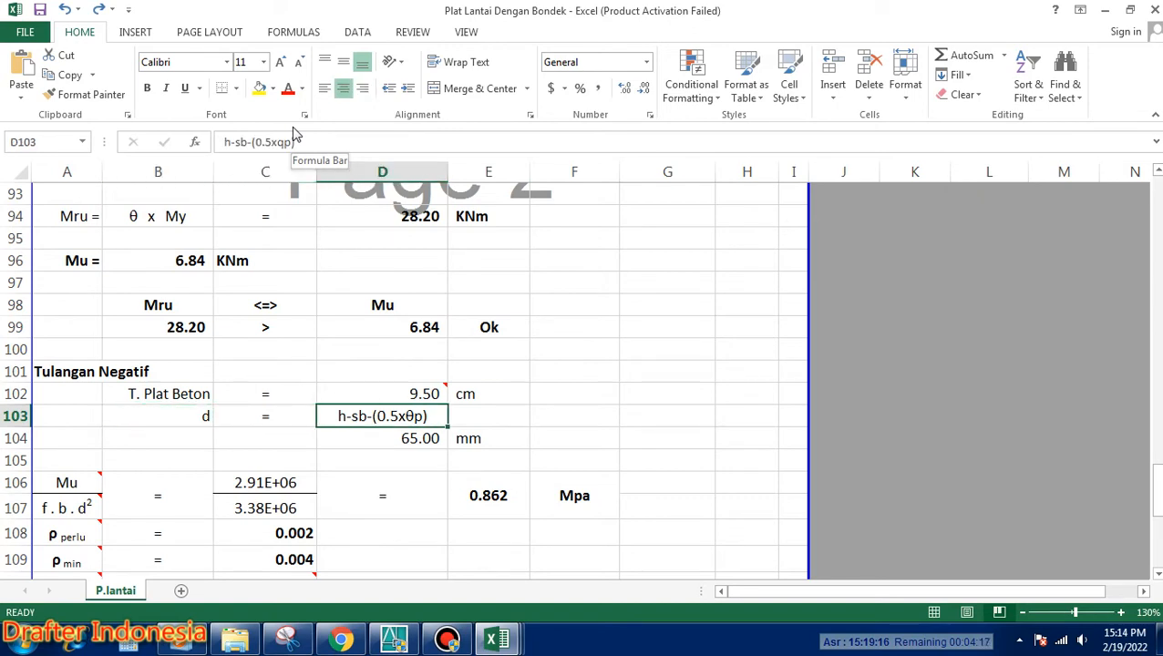
pyautogui.press('Down')
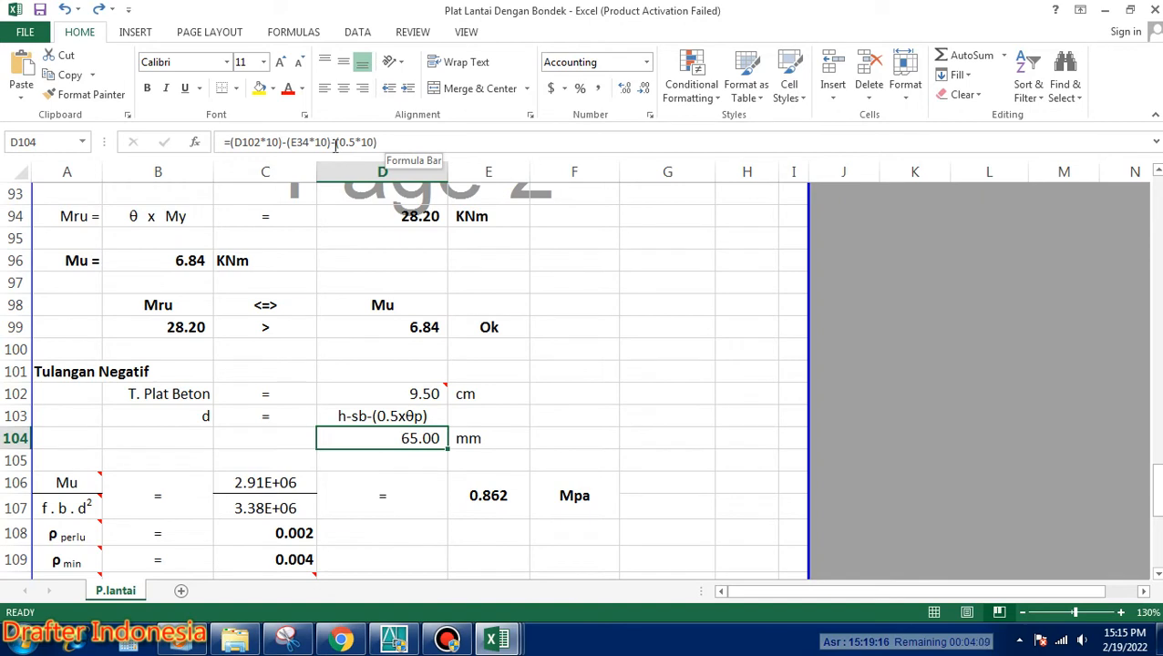
# Look over the negative reinforcement row labels from Mu and f.b.d² down to the Digunakan tulangan rows
pyautogui.press('Down')
pyautogui.press('Down')
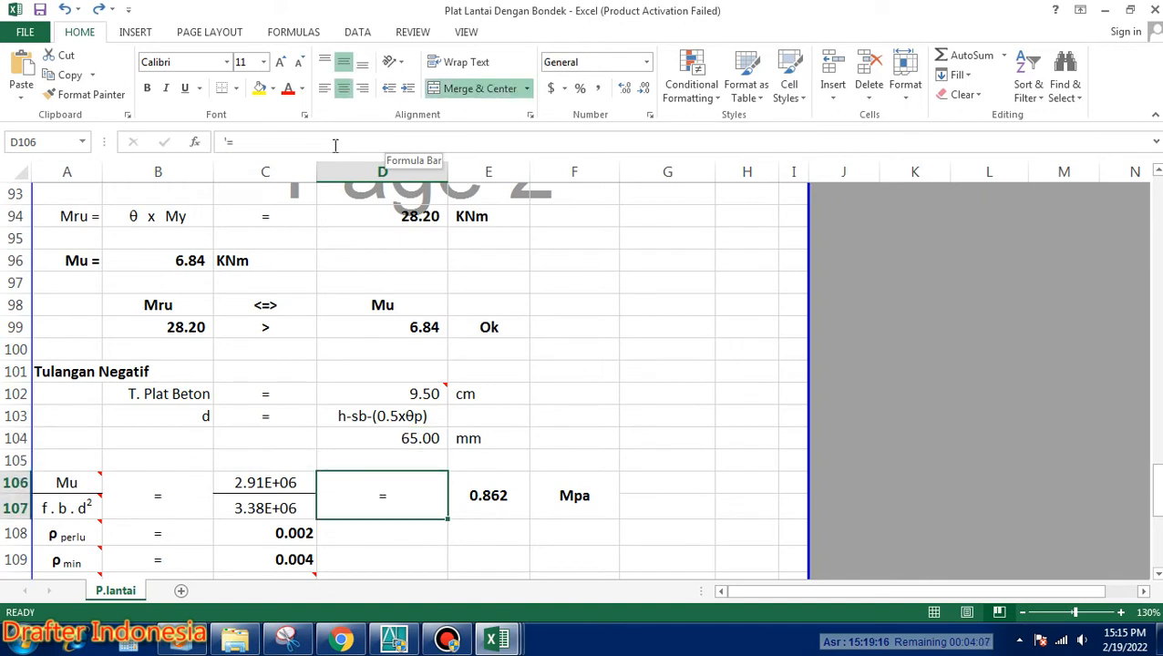
pyautogui.press('Left')
pyautogui.press('Left')
pyautogui.press('Left')
pyautogui.press('Down')
pyautogui.press('Down')
pyautogui.press('Down')
pyautogui.press('Down')
pyautogui.press('Down')
pyautogui.press('Down')
pyautogui.press('Up')
pyautogui.press('Up')
pyautogui.press('Up')
pyautogui.press('Up')
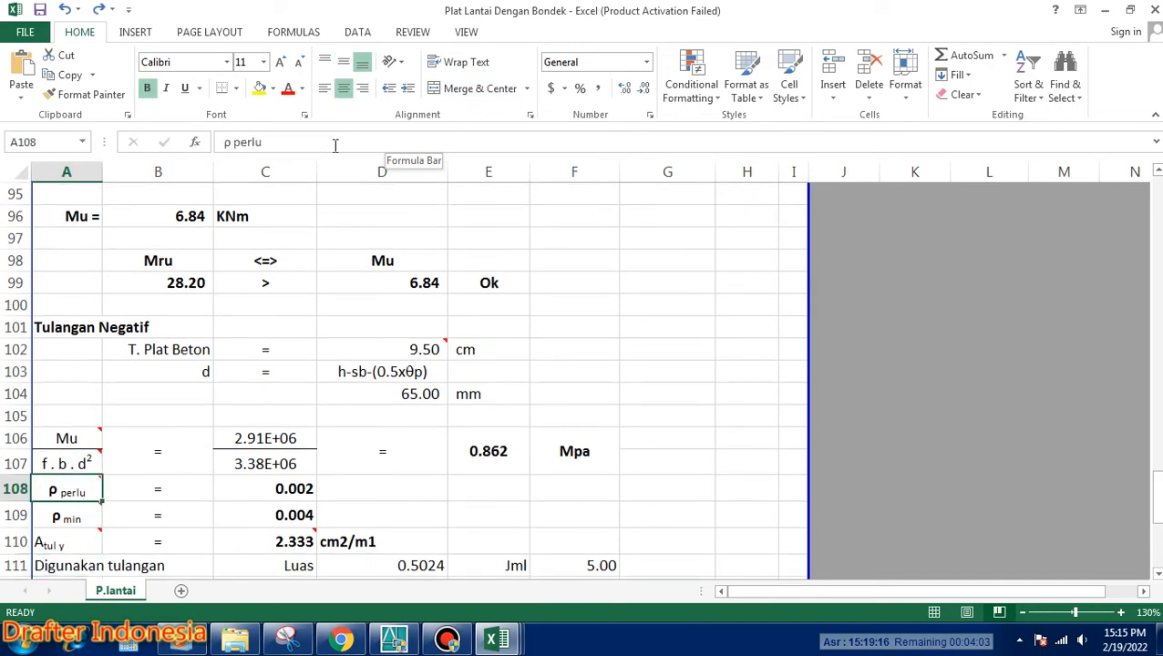
pyautogui.press('Up')
pyautogui.press('Up')
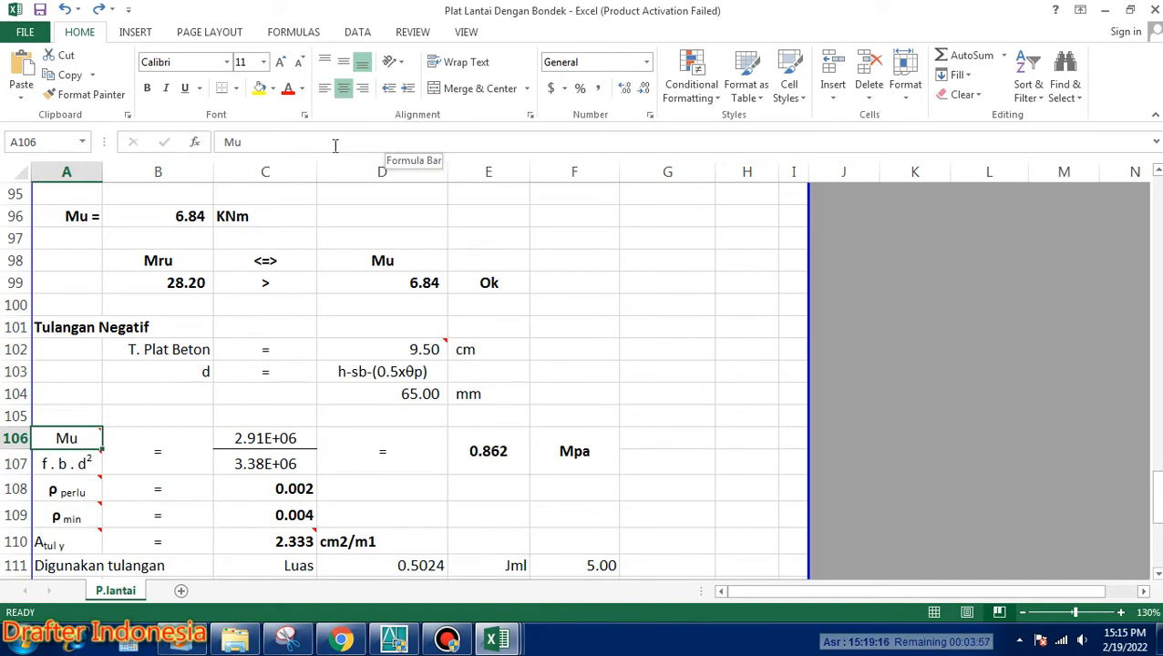
# Trace the formulas behind Mu, f.b.d² and their quotient in Mpa
pyautogui.press('Right')
pyautogui.press('Right')
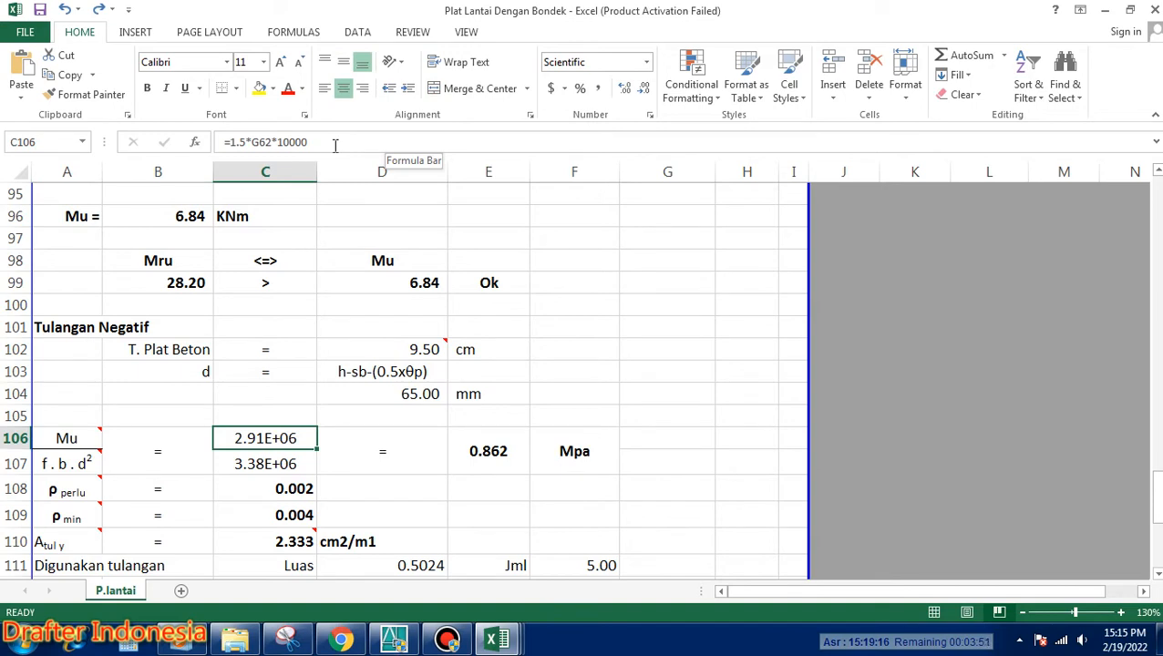
pyautogui.press('Down')
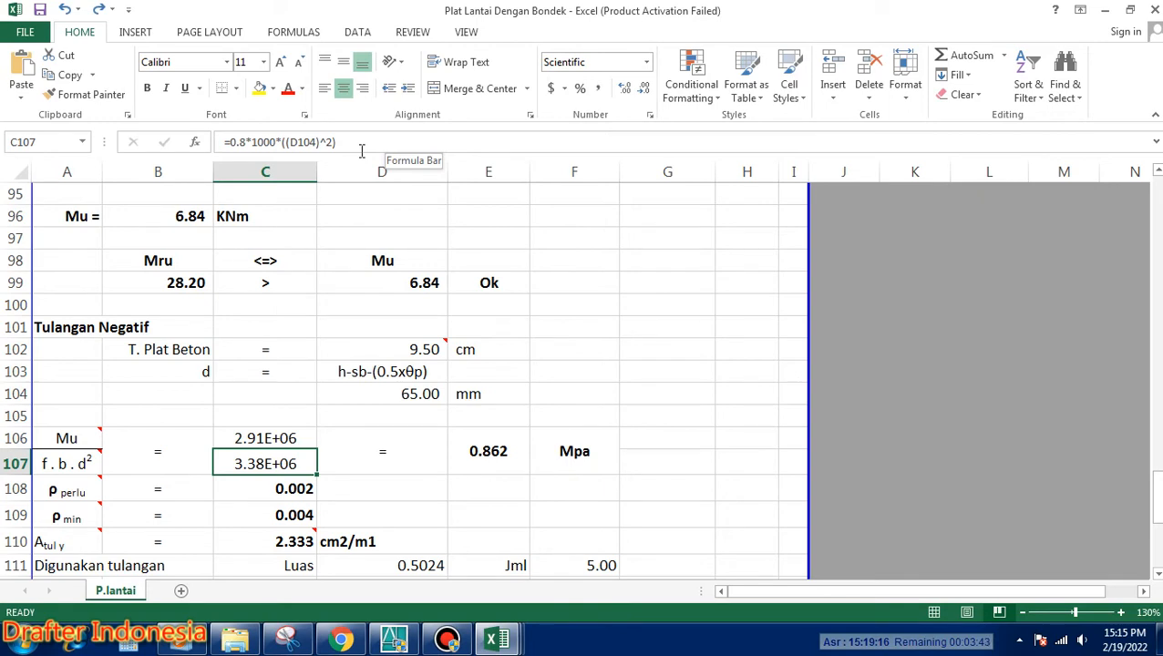
pyautogui.press('Right')
pyautogui.press('Right')
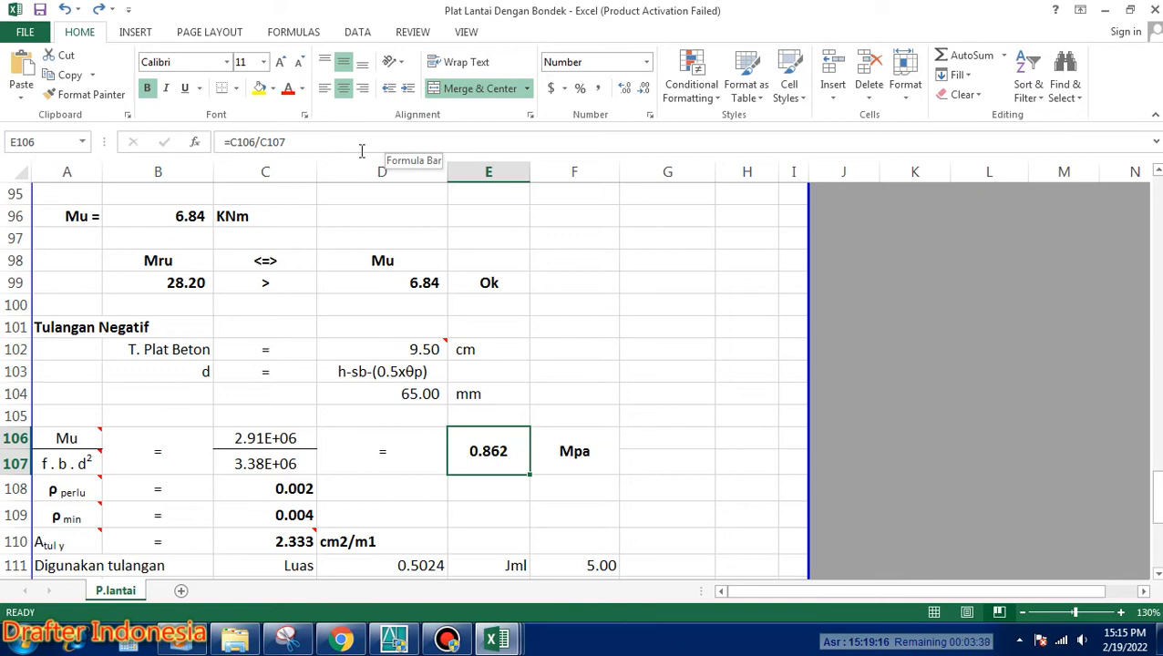
pyautogui.press('Left')
pyautogui.press('Left')
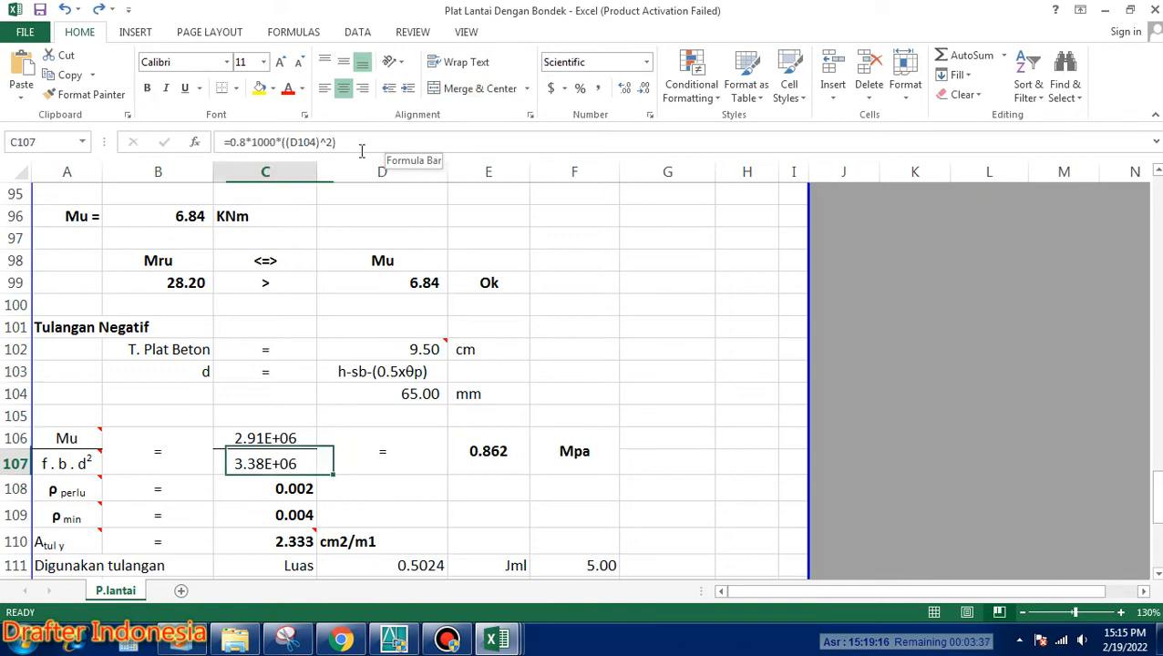
# Inspect the formulas for ρ perlu, ρ min and the required reinforcement area with its cell note, and dismiss the prayer time reminder
pyautogui.press('Down')
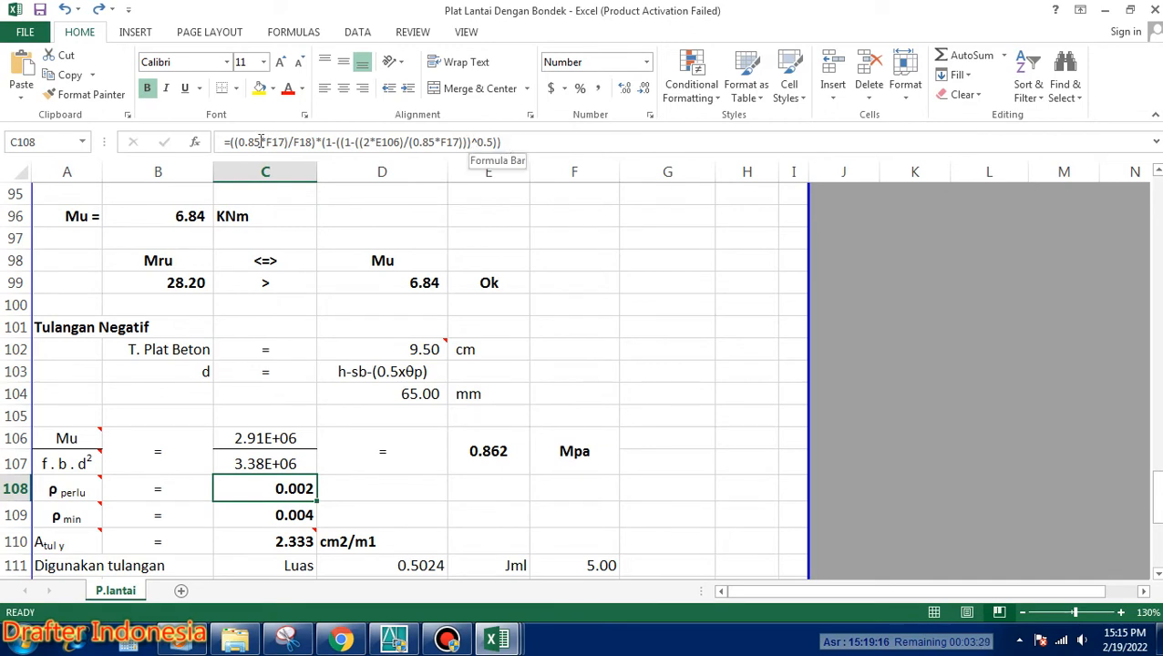
pyautogui.press('Down')
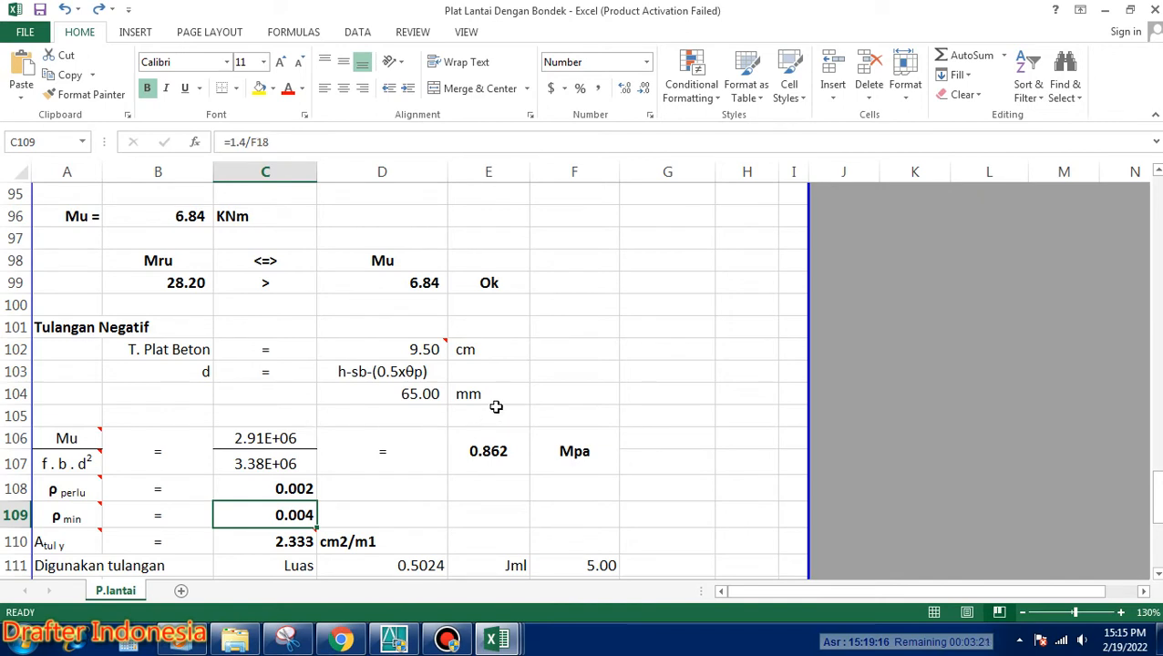
pyautogui.press('Down')
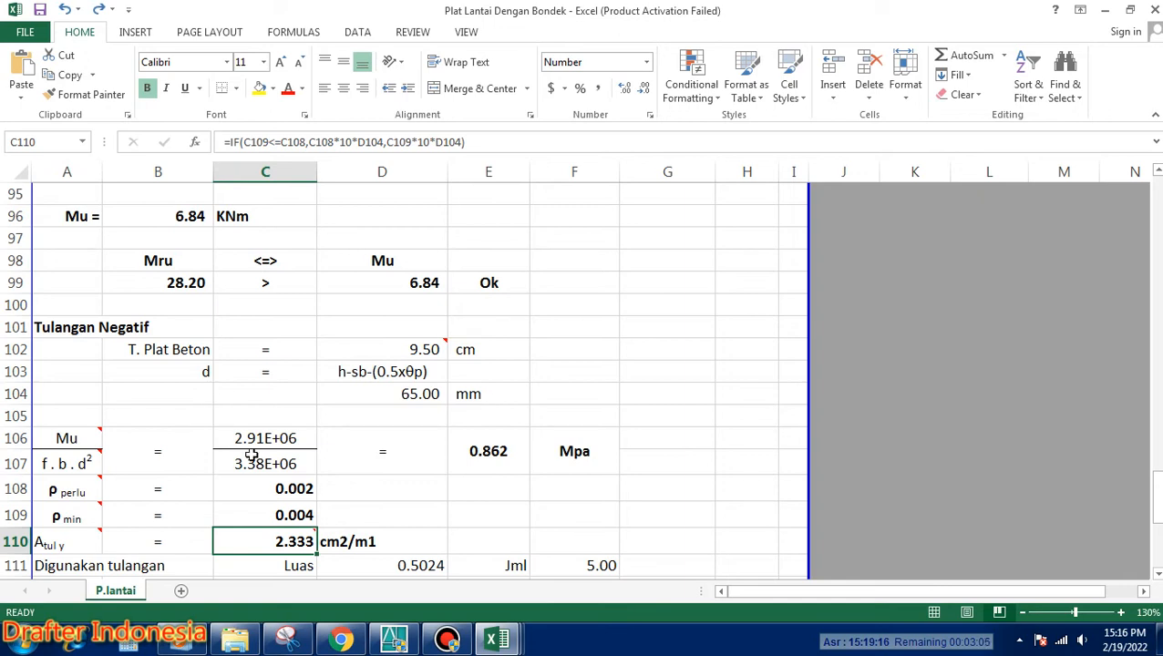
pyautogui.moveTo(290, 540)
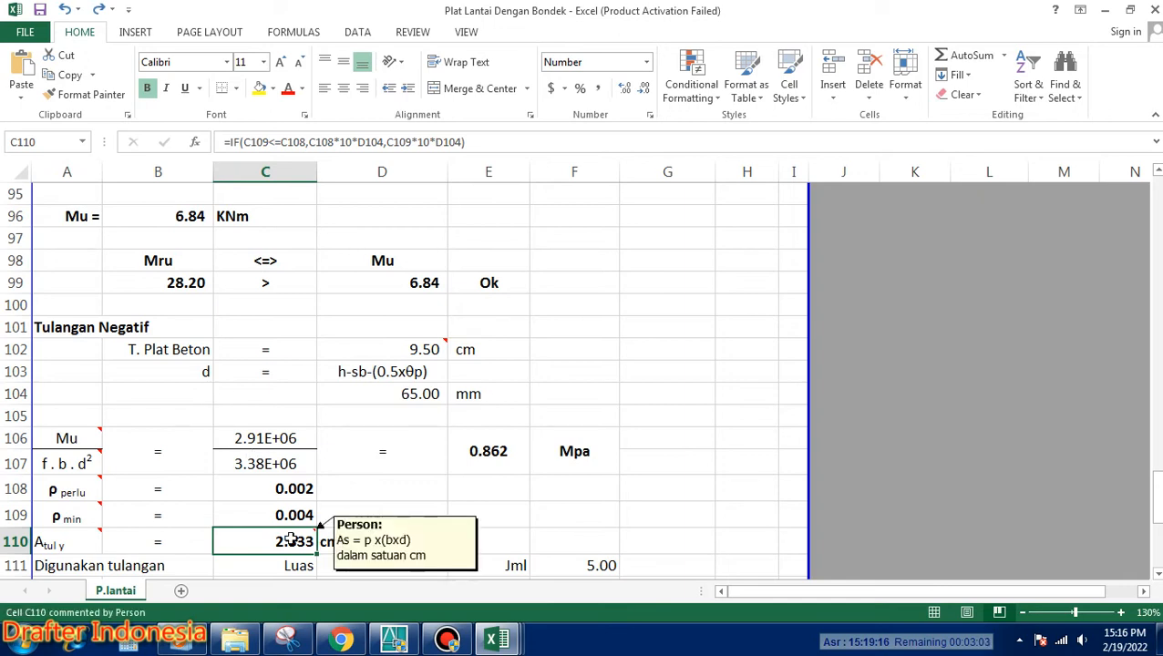
pyautogui.scroll(-1, 597, 482)
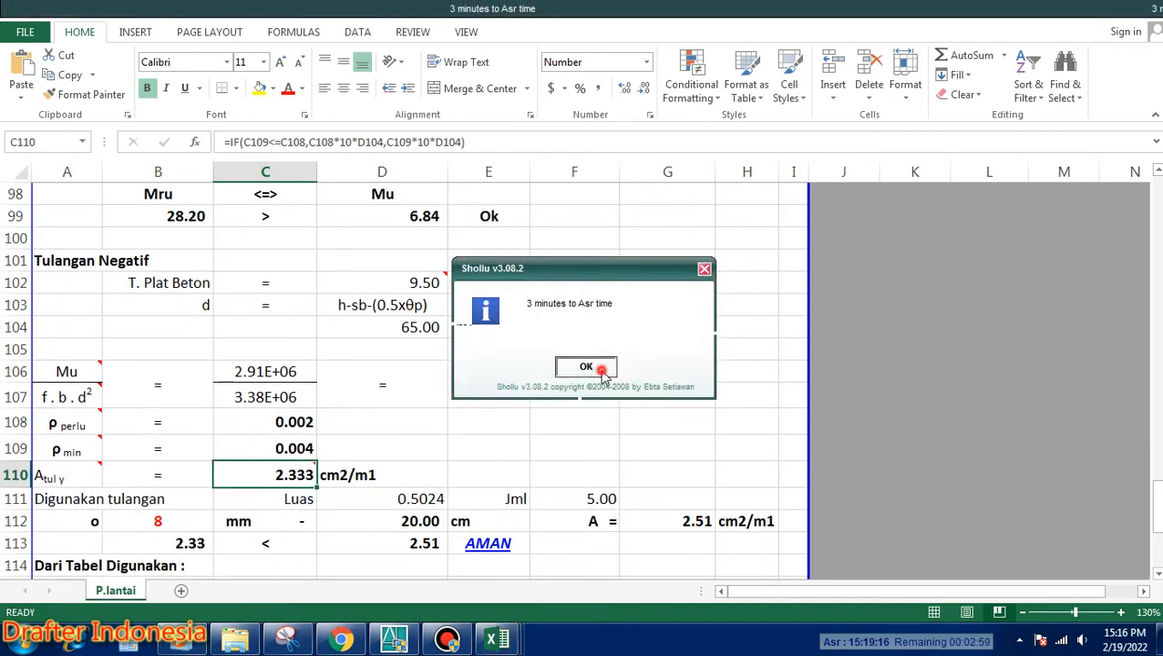
pyautogui.click(592, 365)
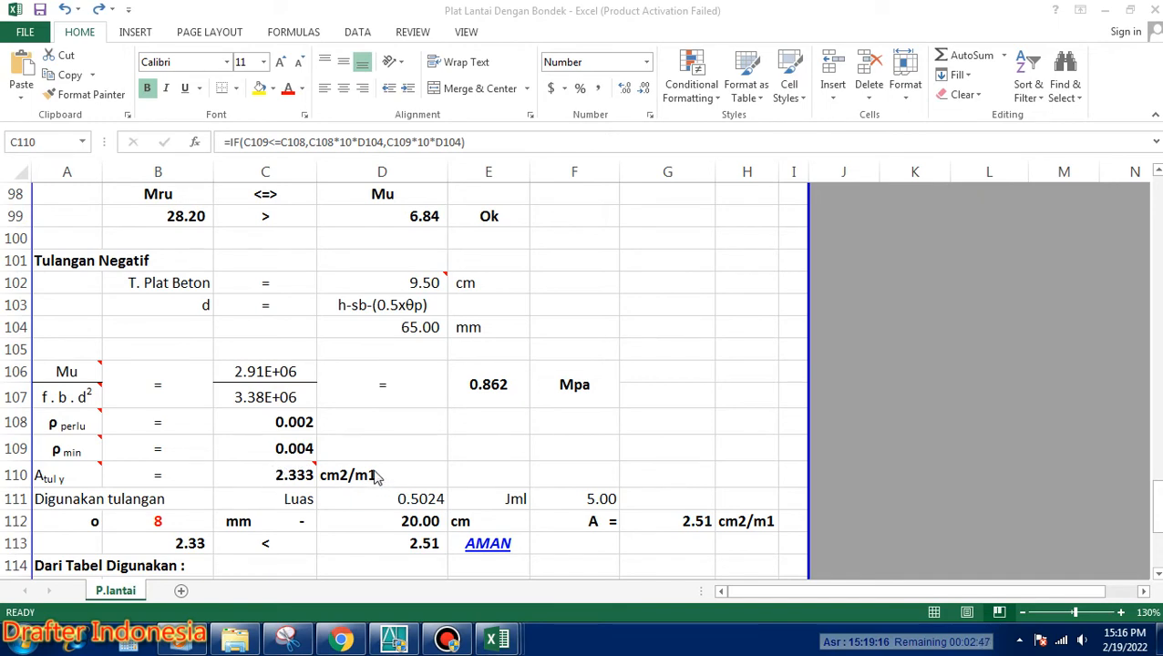
# Try a 6 mm bar diameter in the Digunakan tulangan rows, and set it back to 8 mm
pyautogui.click(436, 505)
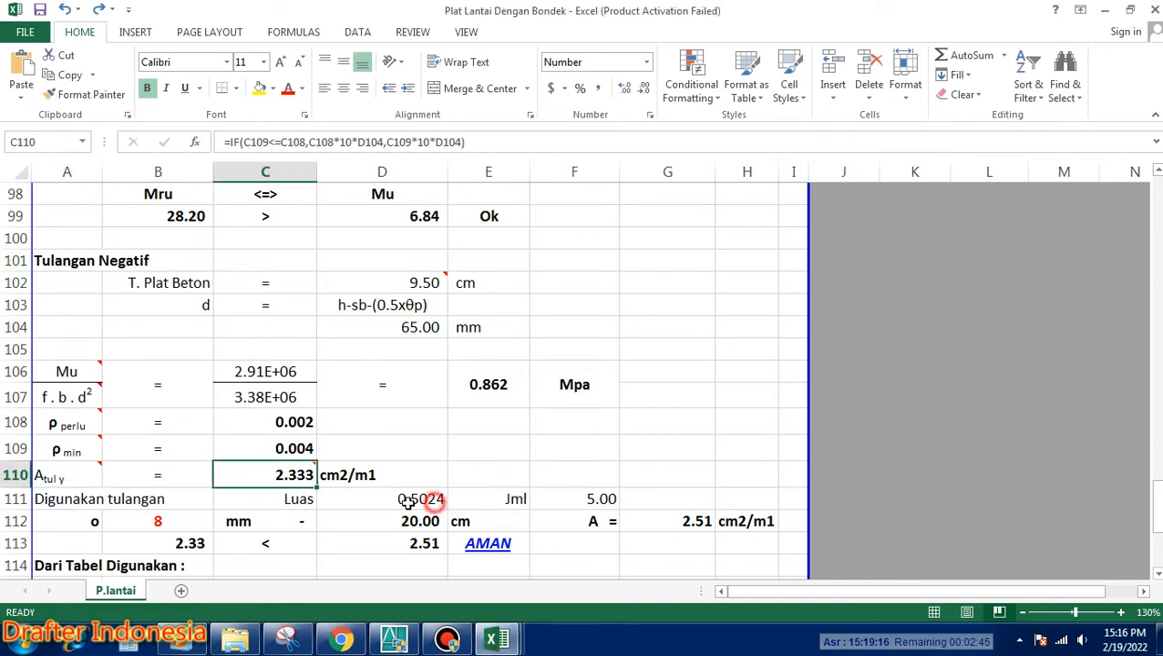
pyautogui.click(586, 501)
pyautogui.click(159, 521)
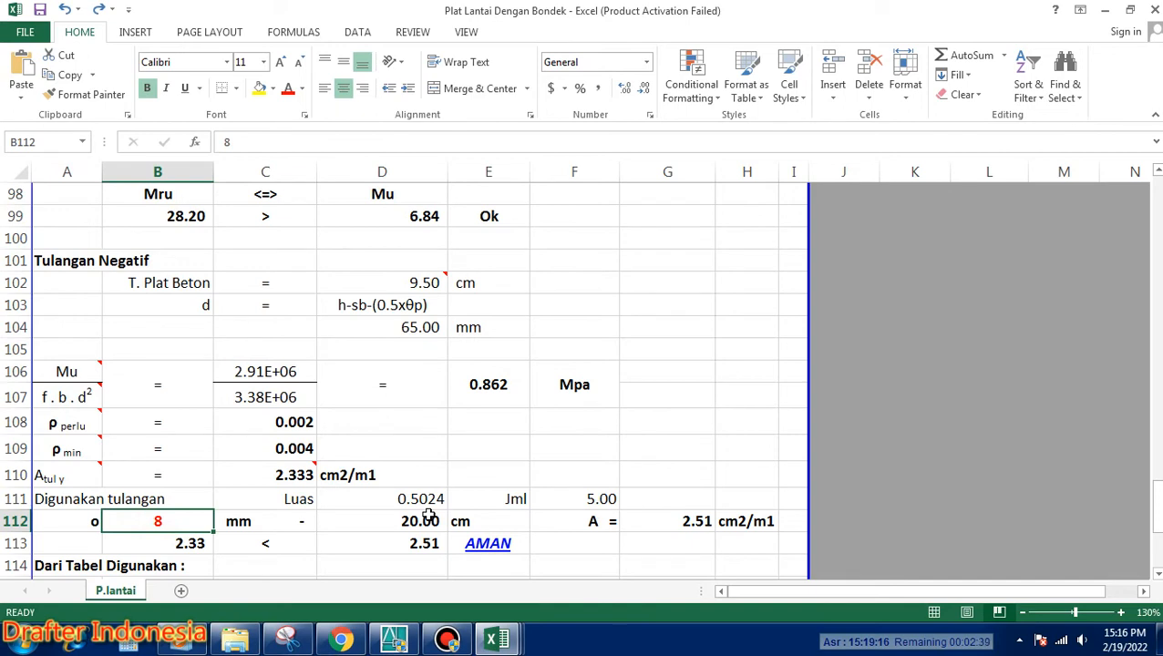
pyautogui.write('6')
pyautogui.press('Return')
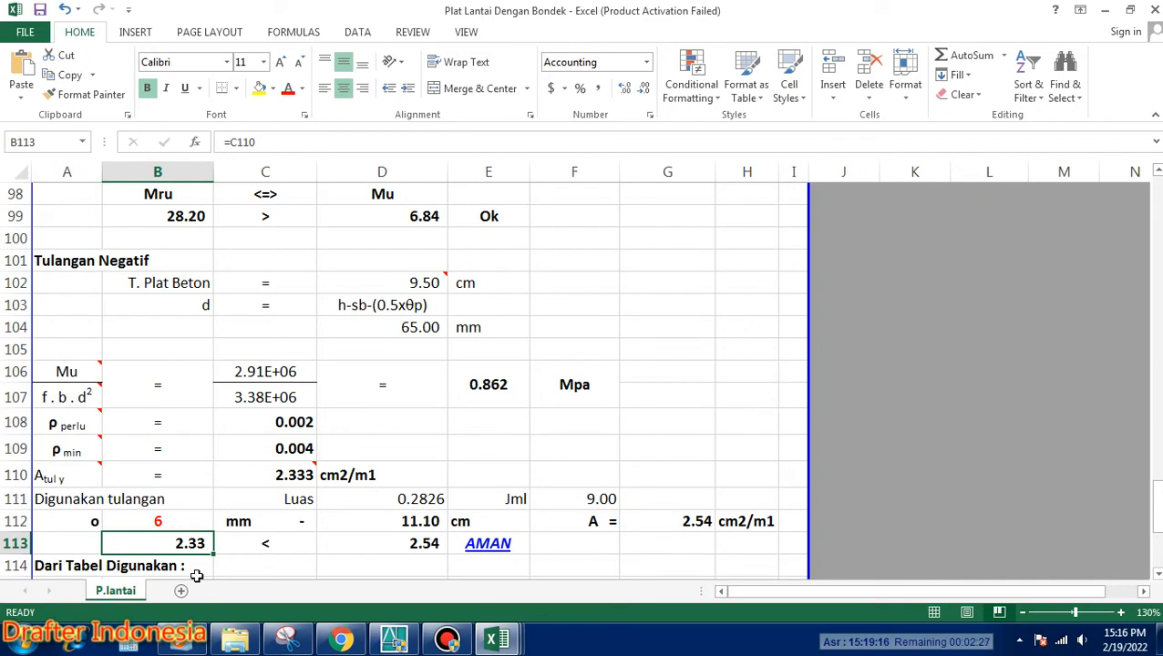
pyautogui.click(192, 522)
pyautogui.write('8')
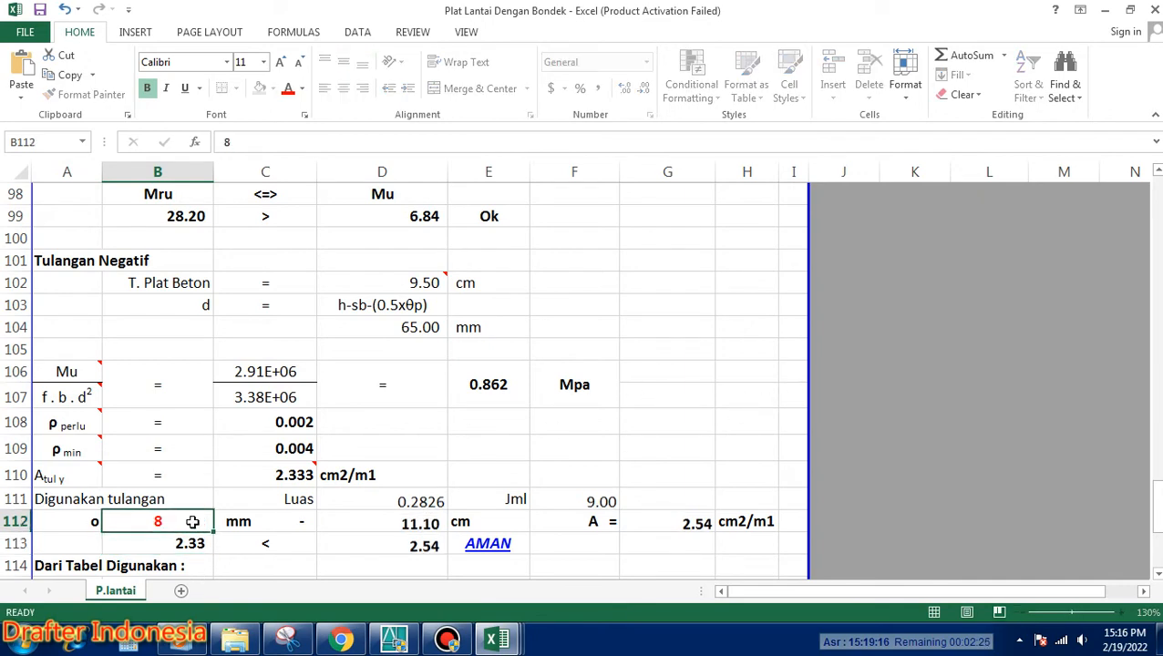
pyautogui.press('Return')
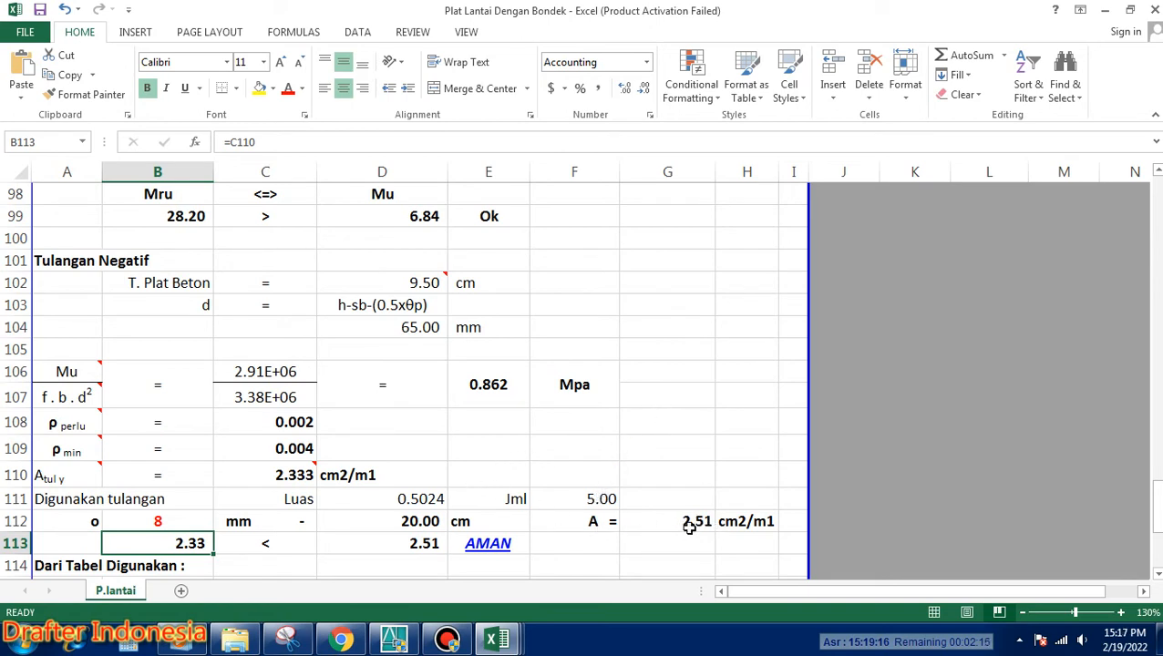
# Compare the required with the provided reinforcement area and view the Dari Tabel Digunakan section
pyautogui.moveTo(301, 478)
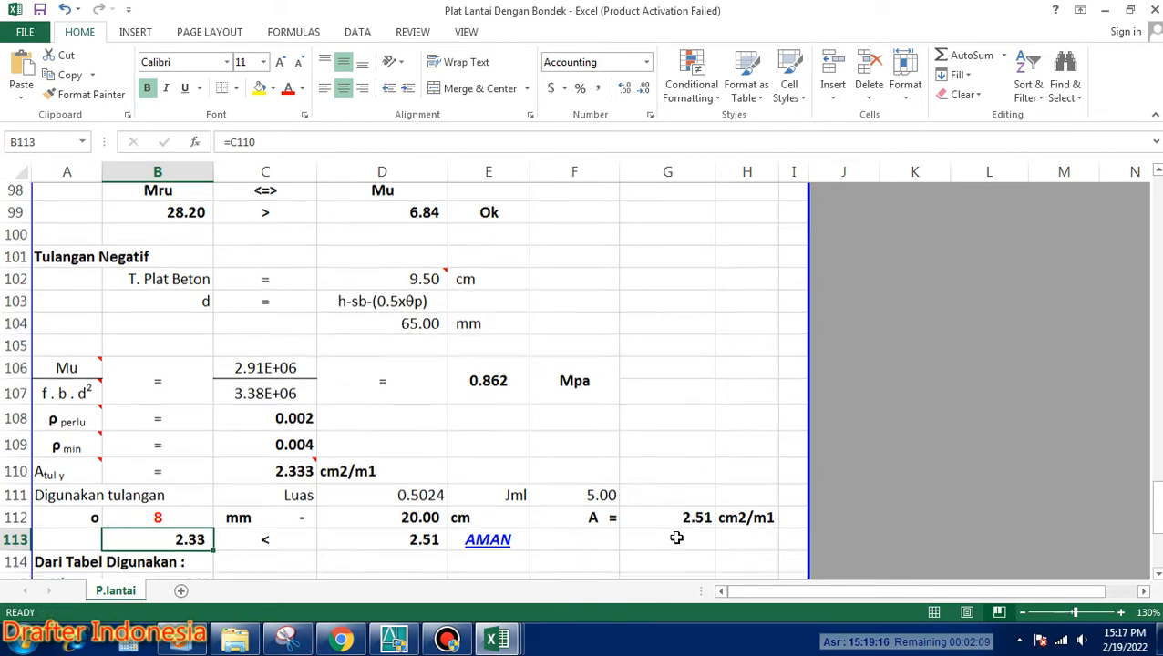
pyautogui.scroll(-2, 244, 438)
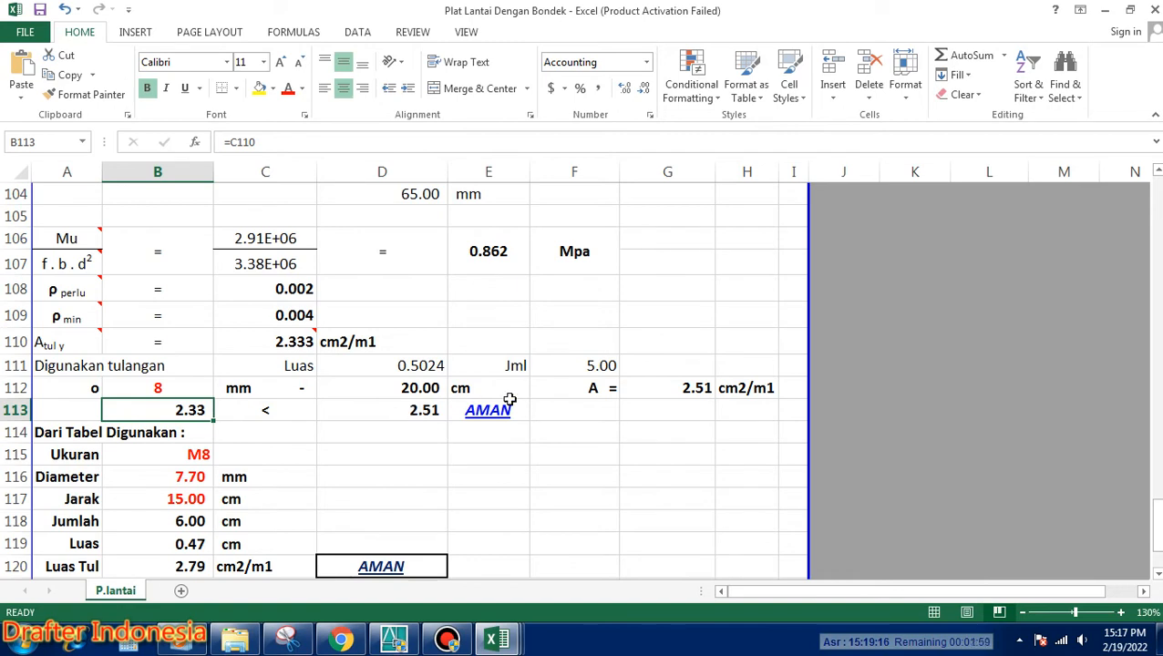
# Inspect the formulas behind Jumlah, Luas and Luas Tul in the Dari Tabel Digunakan section
pyautogui.scroll(-1, 510, 399)
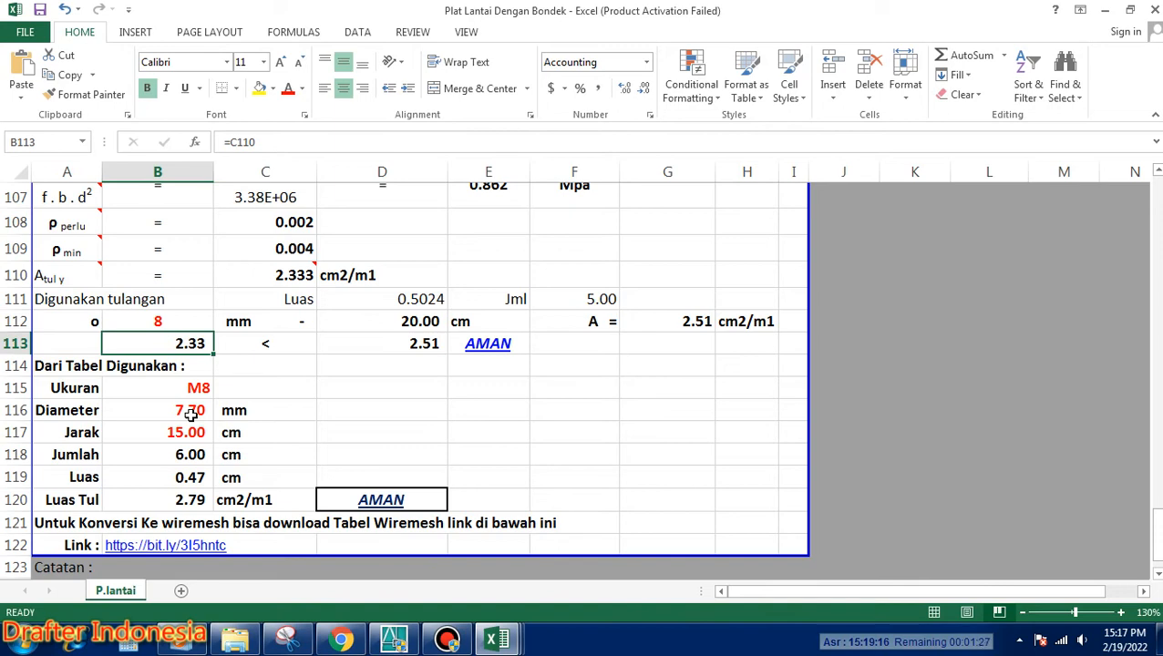
pyautogui.click(186, 453)
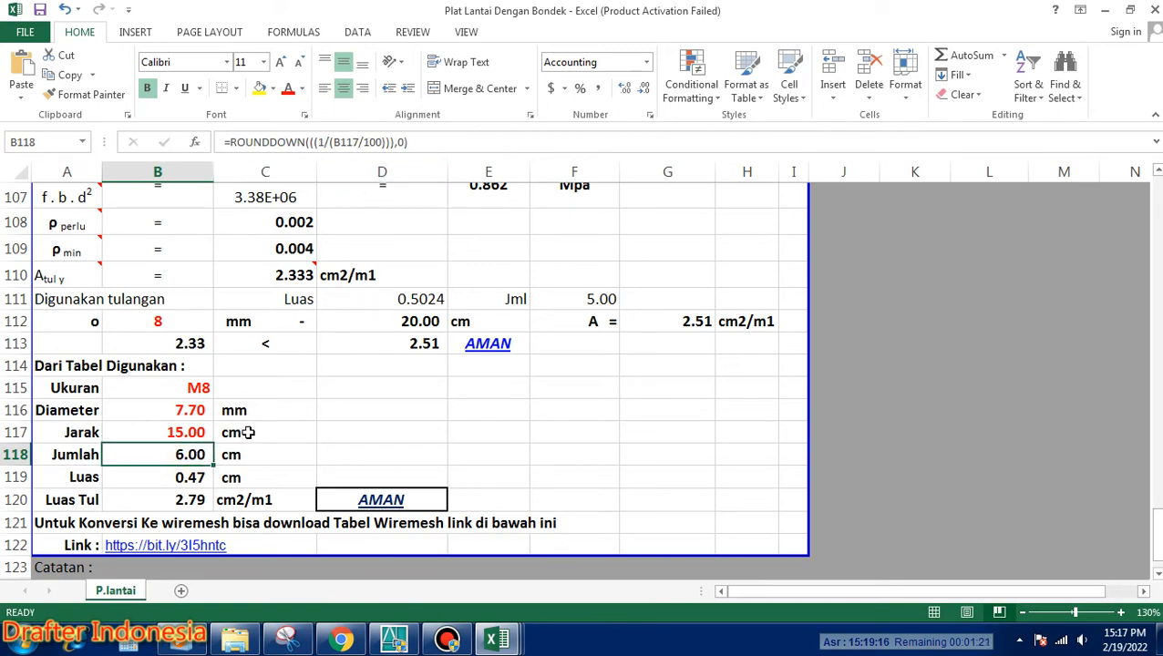
pyautogui.click(194, 477)
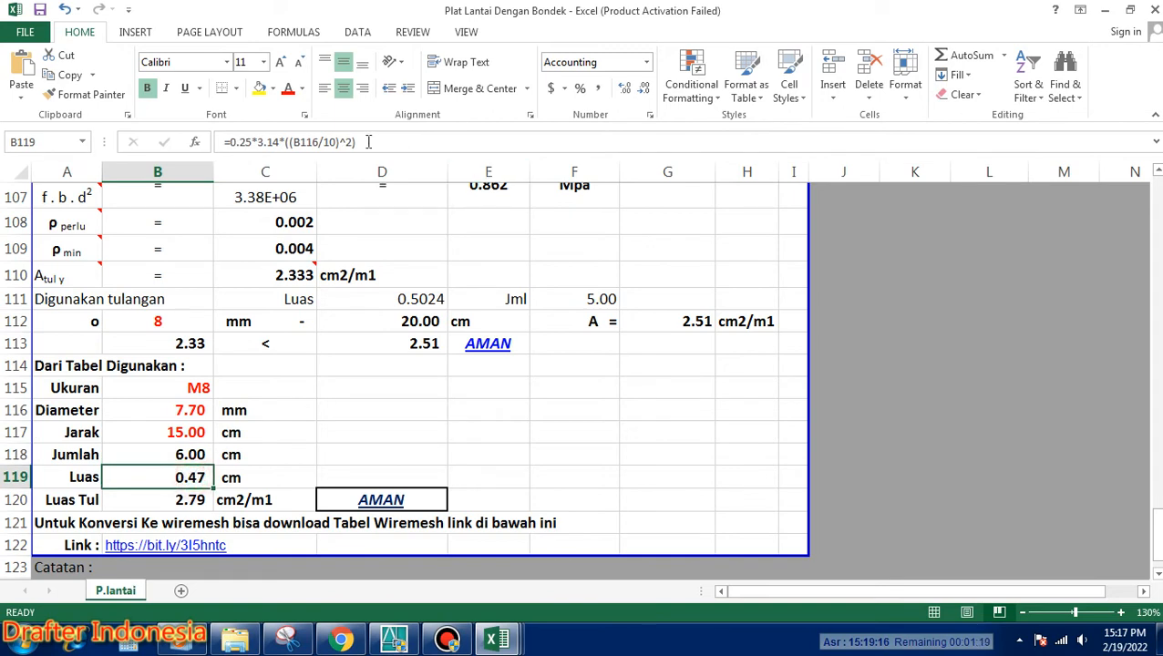
pyautogui.click(194, 504)
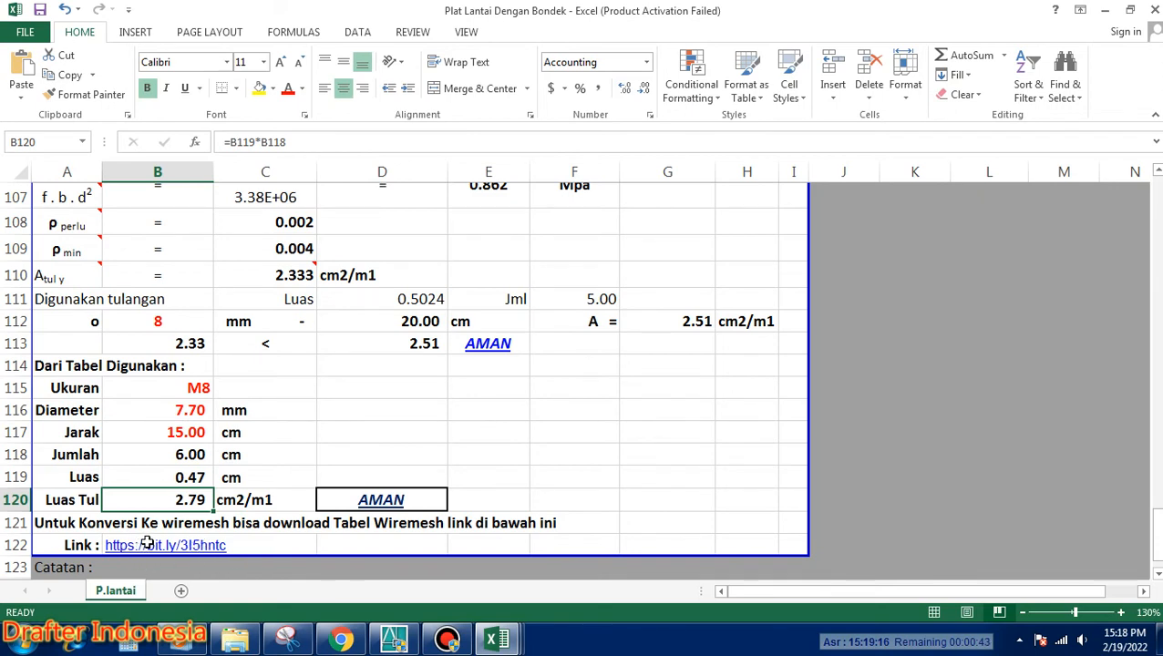
# Look through the wire mesh sizes, diameters and spacings in the Tabel Wiremesh workbook, and return to the Plat Lantai Dengan Bondek workbook
pyautogui.moveTo(497, 640)
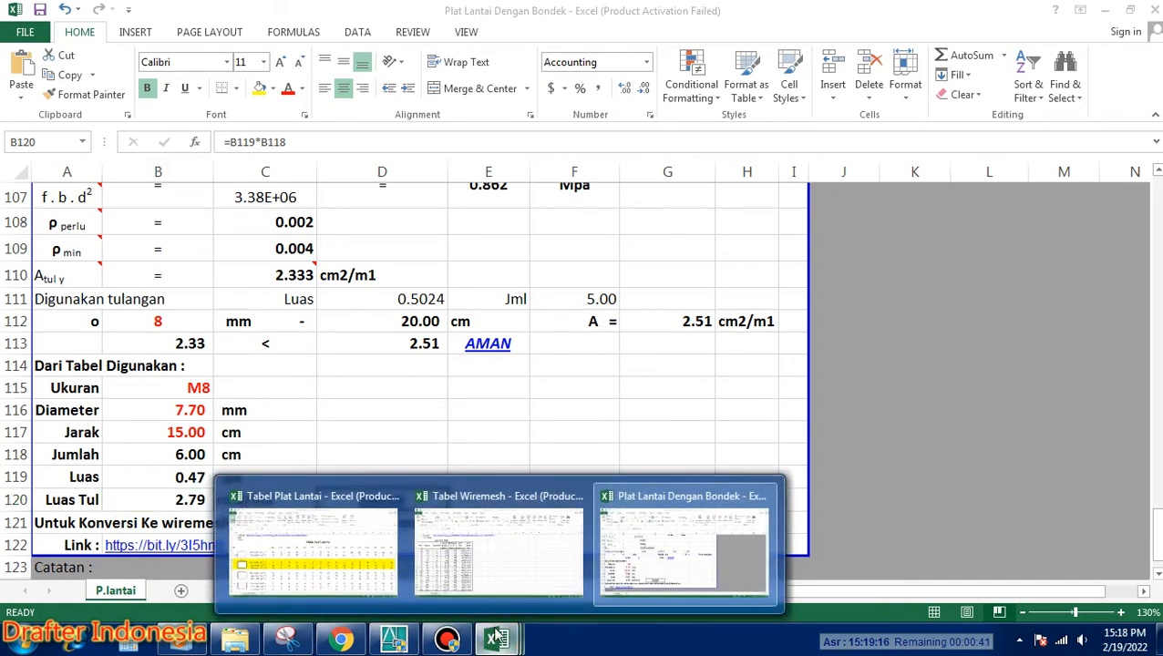
pyautogui.click(474, 572)
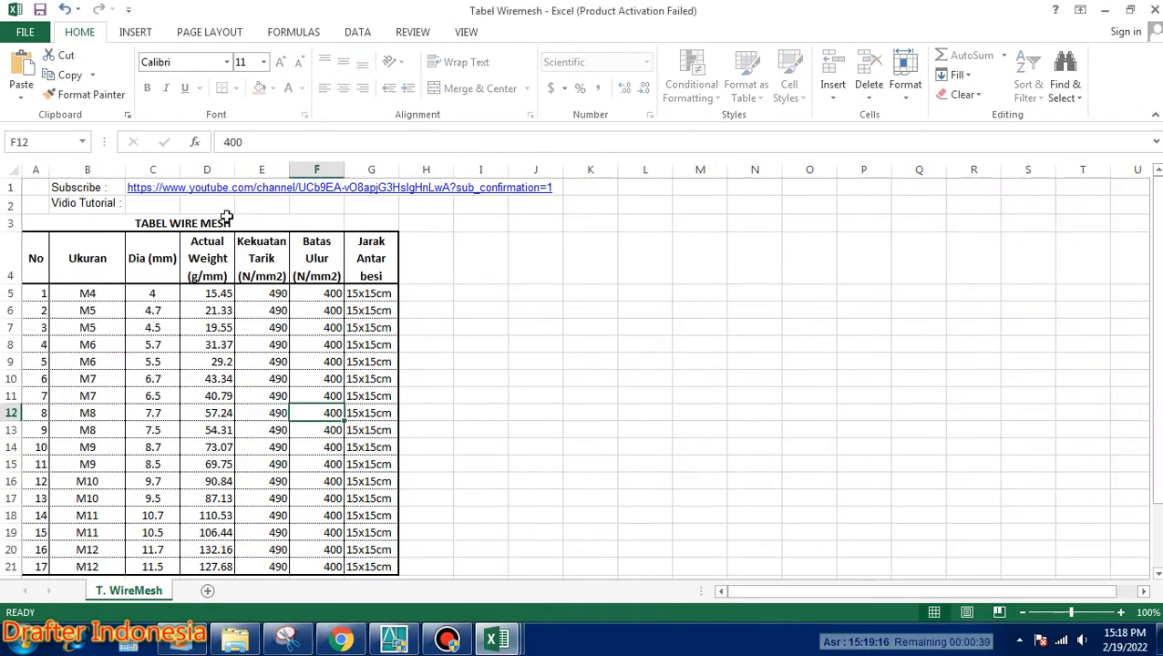
pyautogui.click(542, 361)
pyautogui.scroll(-1, 295, 484)
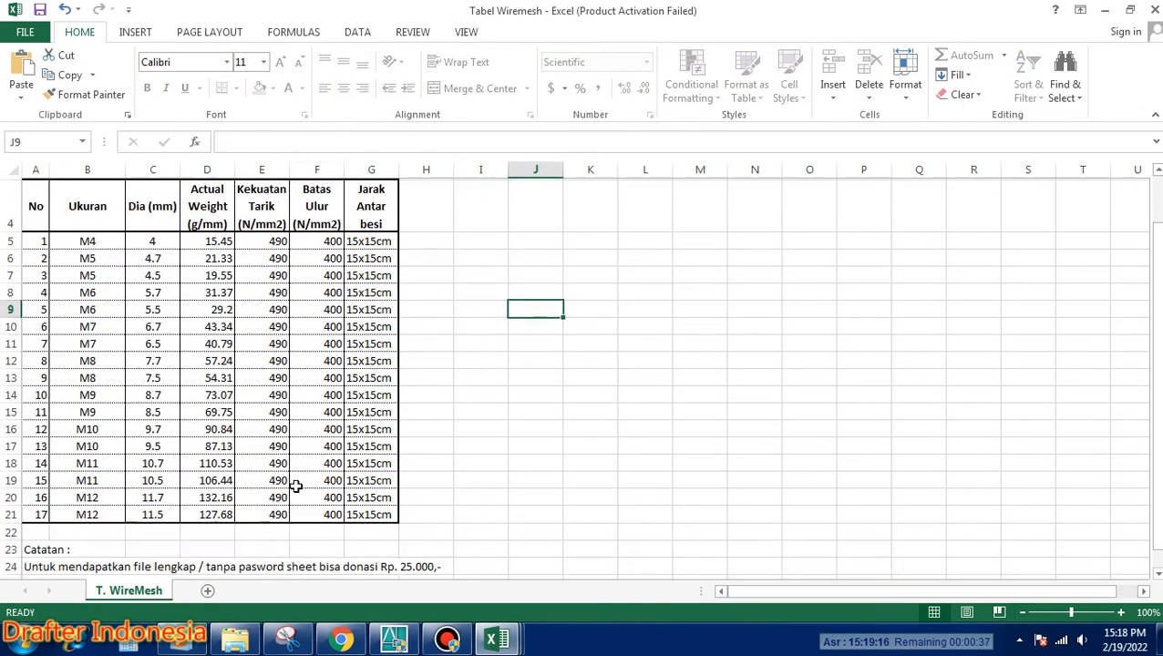
pyautogui.scroll(1, 295, 484)
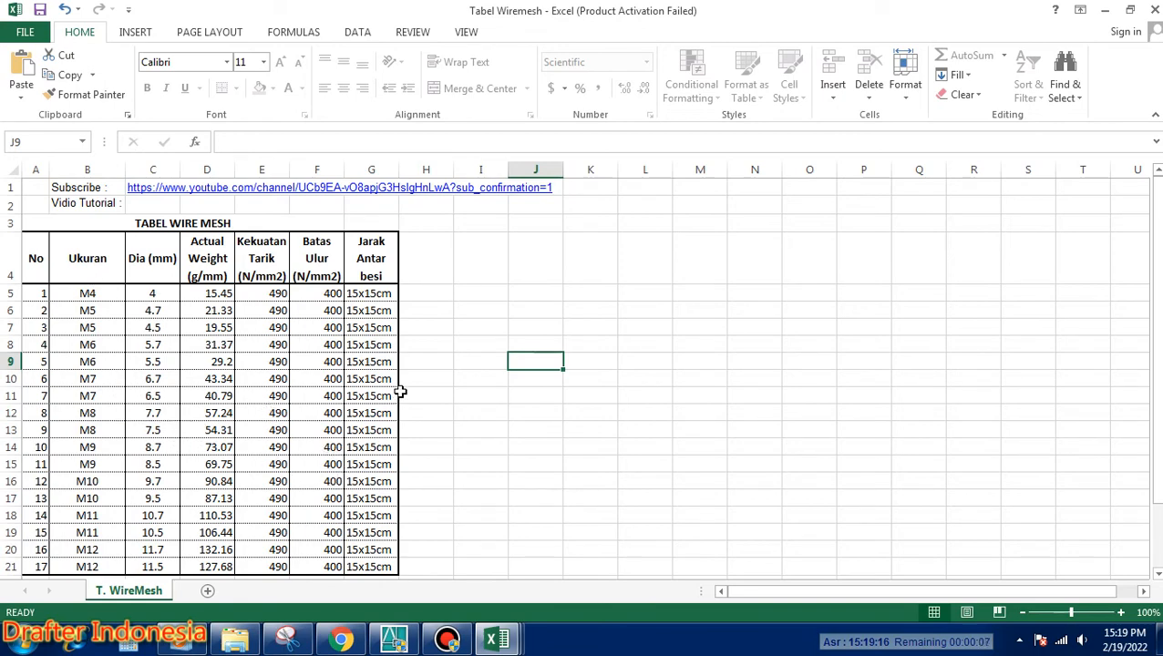
pyautogui.click(507, 644)
pyautogui.click(691, 558)
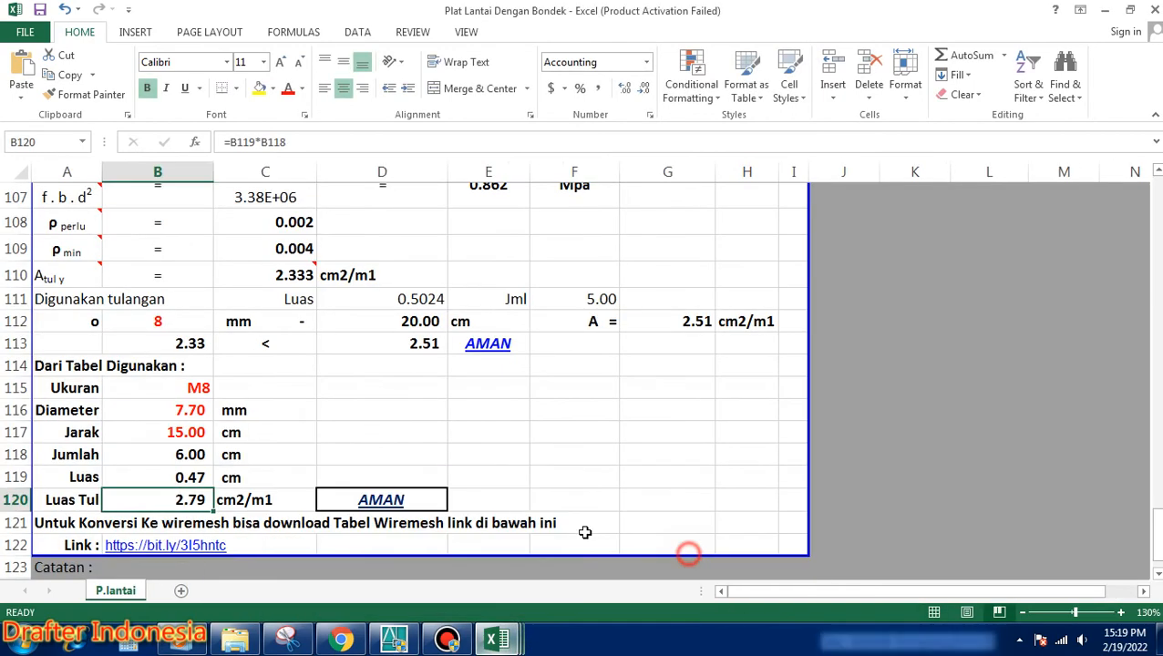
pyautogui.click(593, 366)
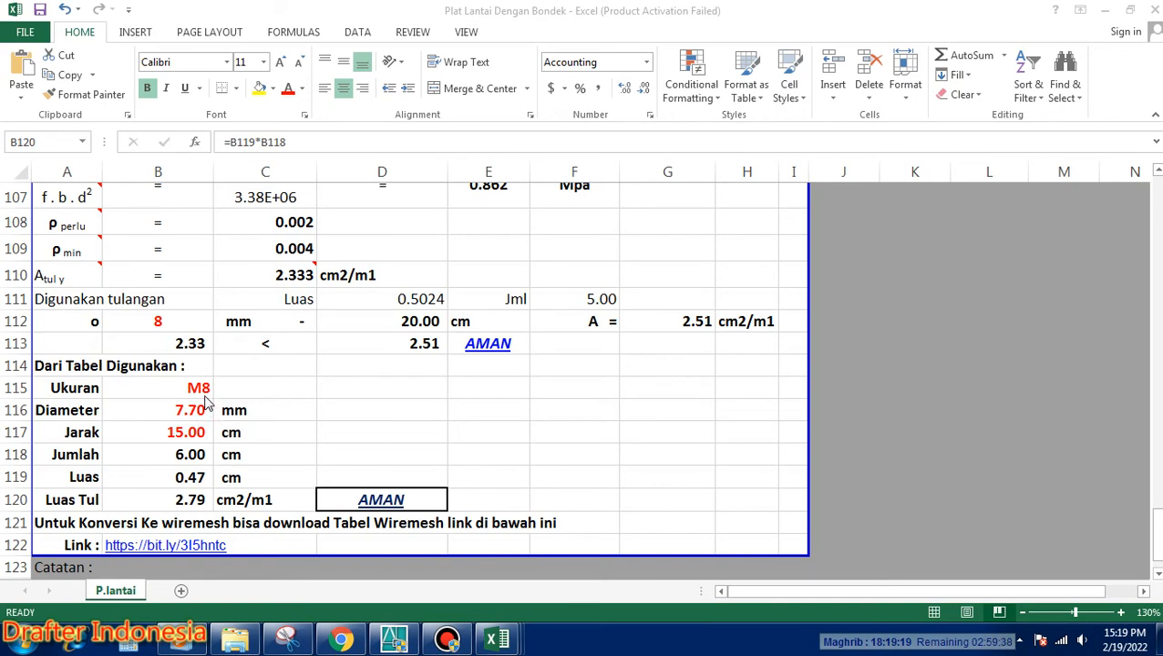
# Try wire mesh size M6 with a 5.5 mm diameter in the Dari Tabel Digunakan section, checking the diameter in the Tabel Wiremesh workbook
pyautogui.click(198, 411)
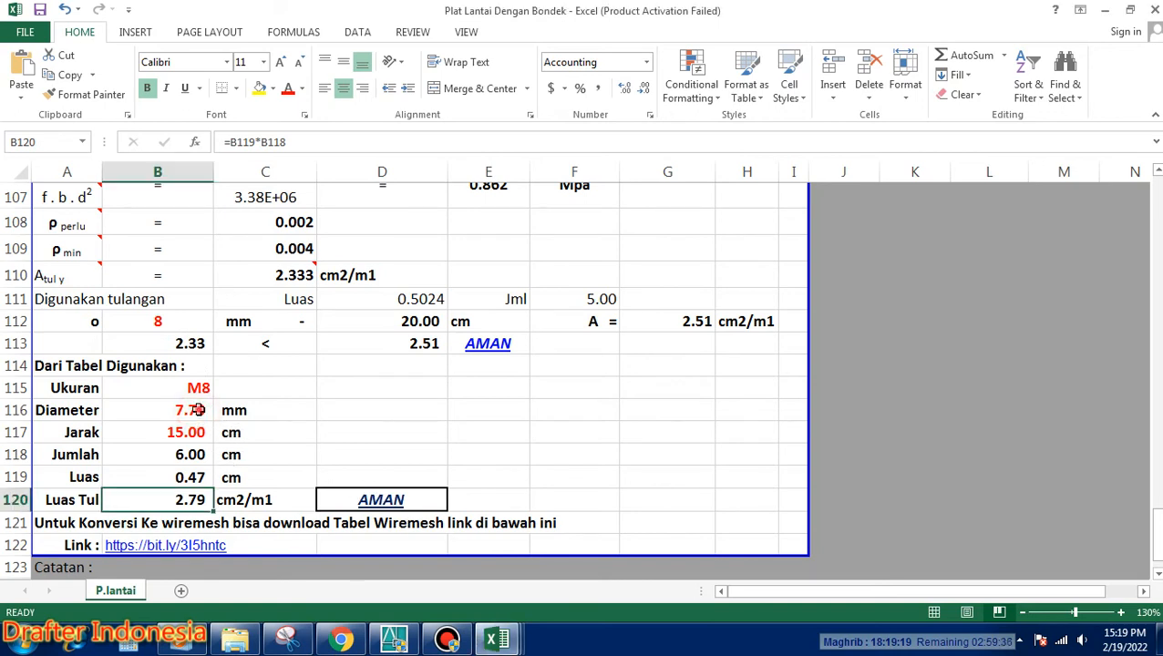
pyautogui.click(198, 411)
pyautogui.click(201, 388)
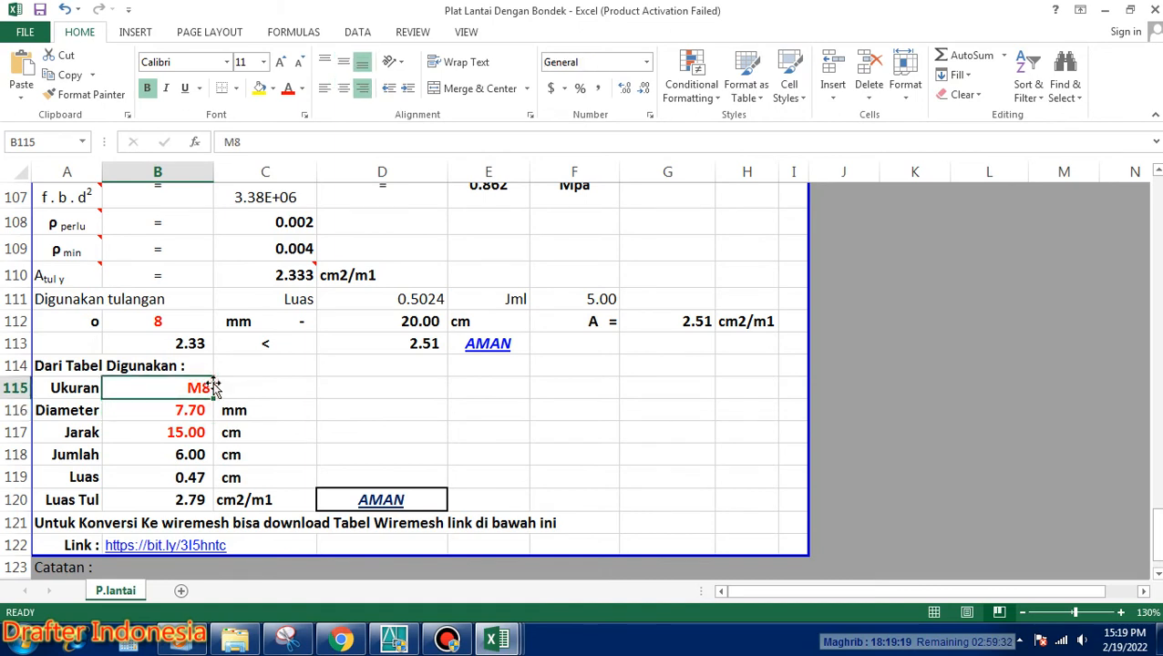
pyautogui.write('M6')
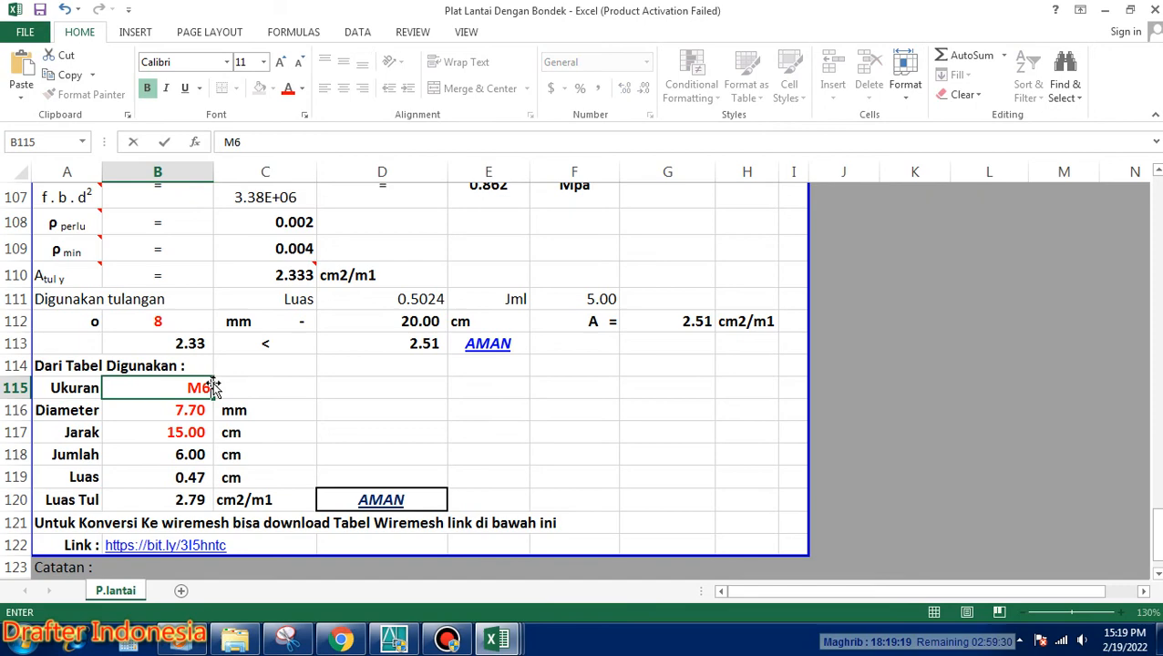
pyautogui.click(191, 415)
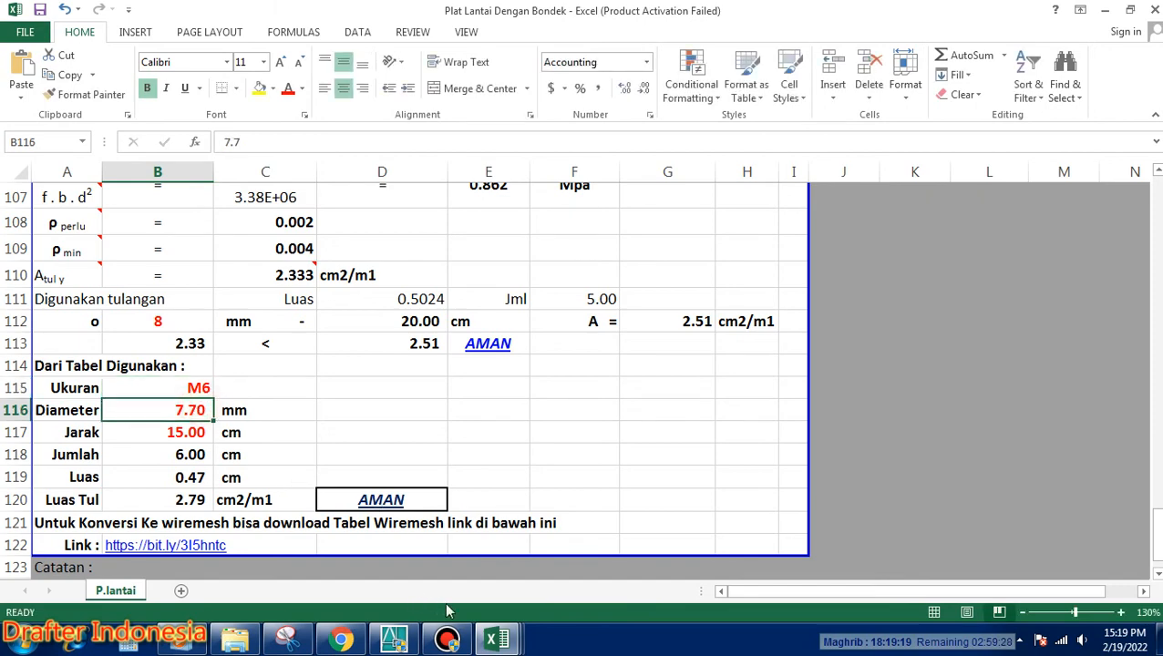
pyautogui.moveTo(508, 643)
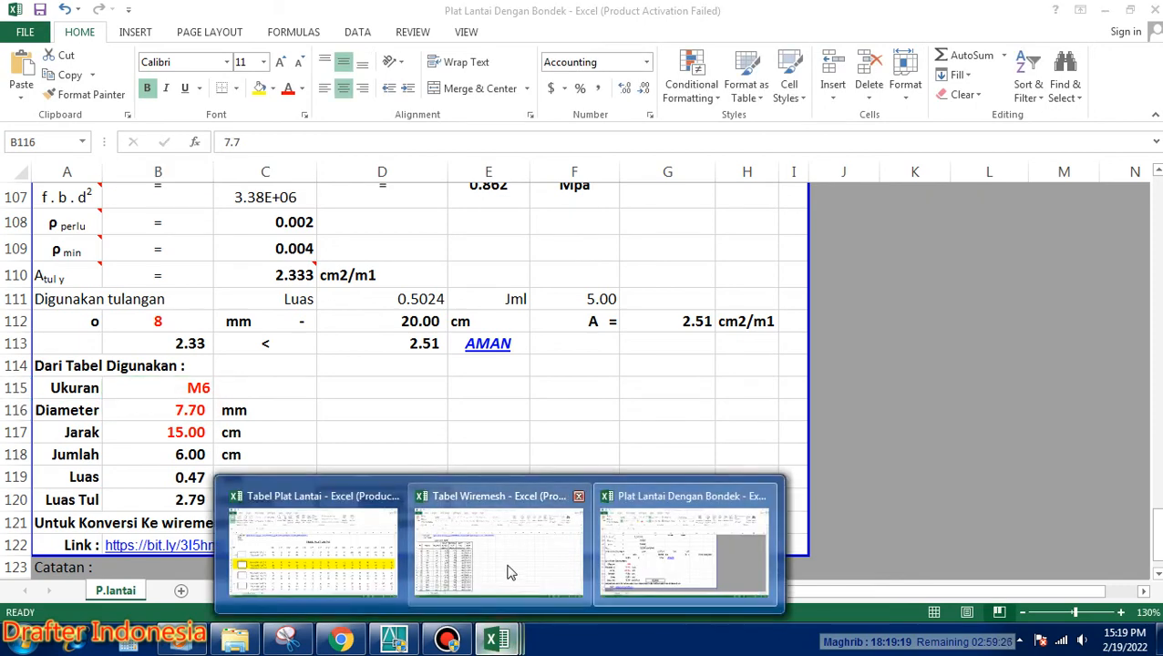
pyautogui.click(513, 573)
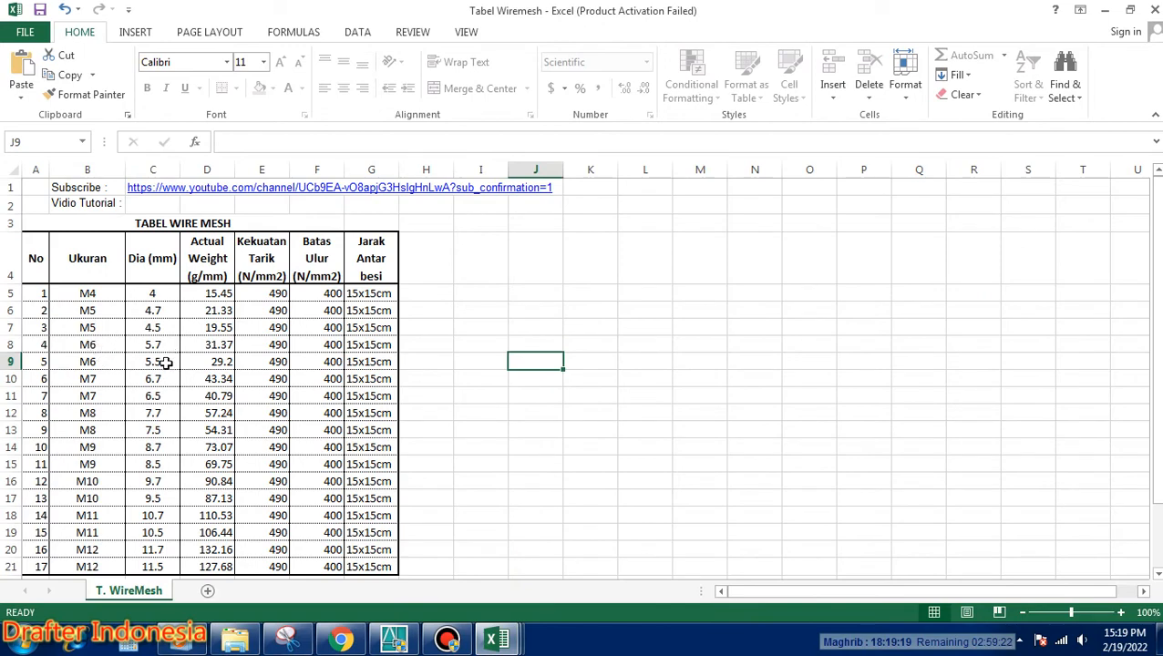
pyautogui.moveTo(497, 641)
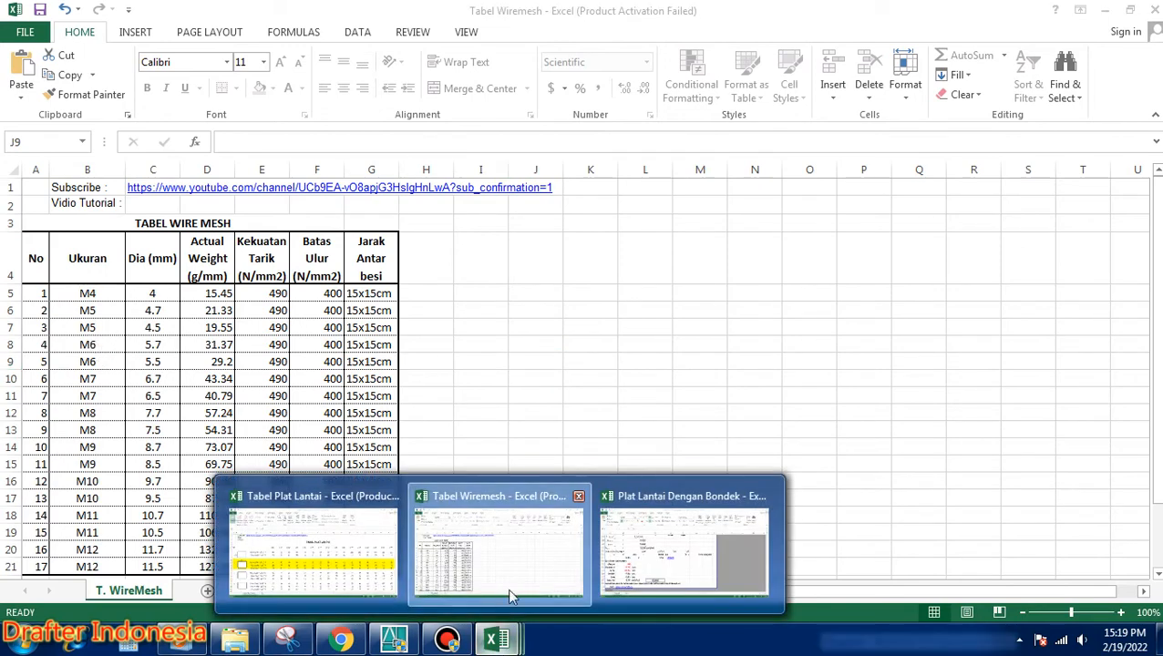
pyautogui.click(656, 566)
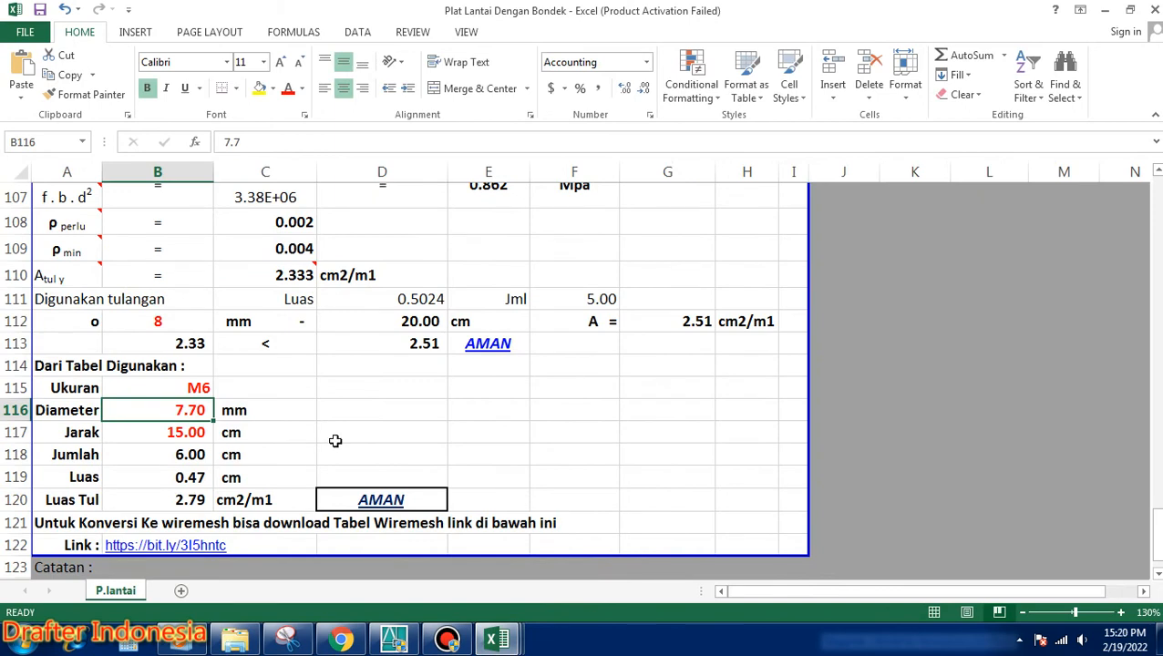
pyautogui.write('5.5')
pyautogui.press('Return')
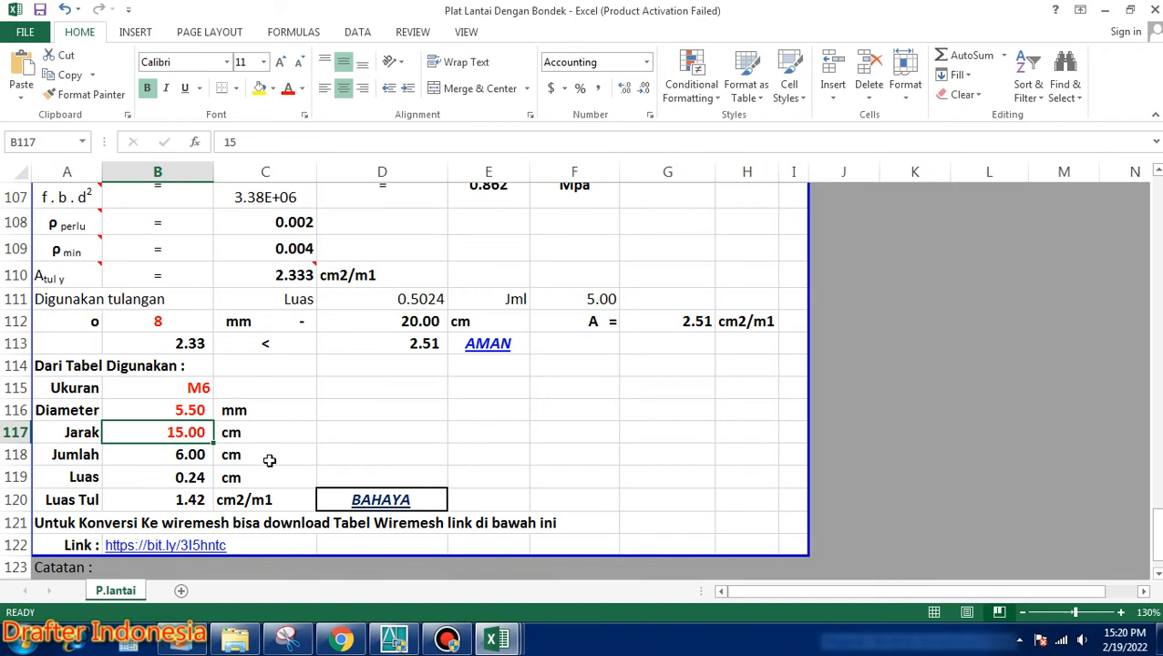
# Undo the wire mesh diameter change and dismiss the Windows activation notification
pyautogui.click(206, 386)
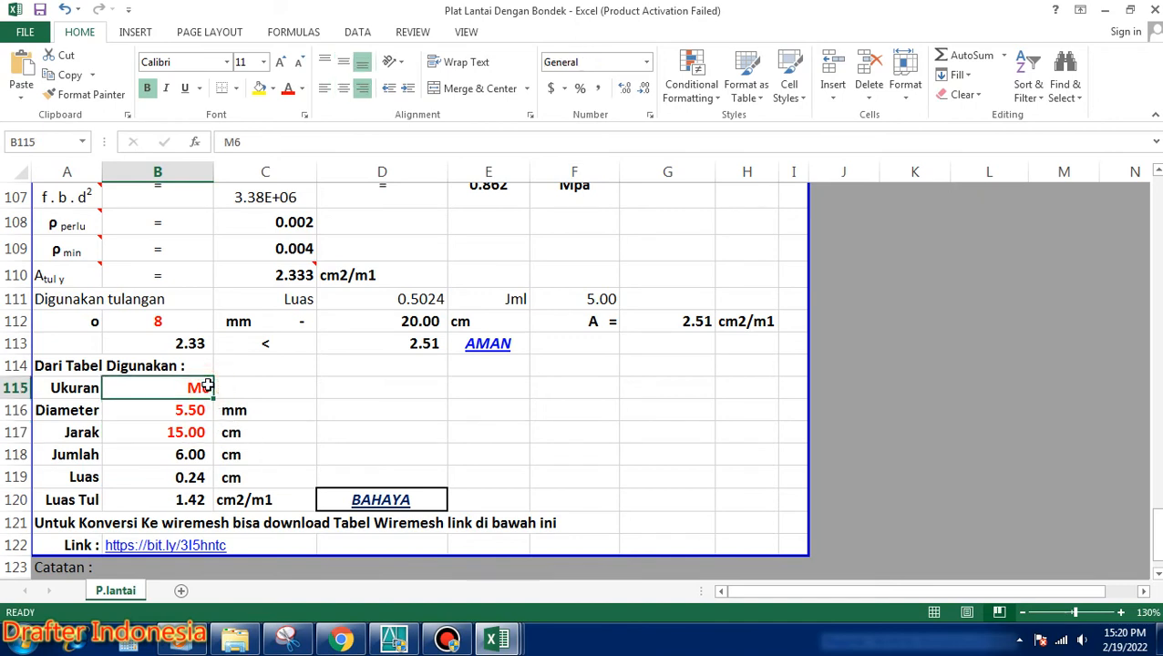
pyautogui.click(63, 9)
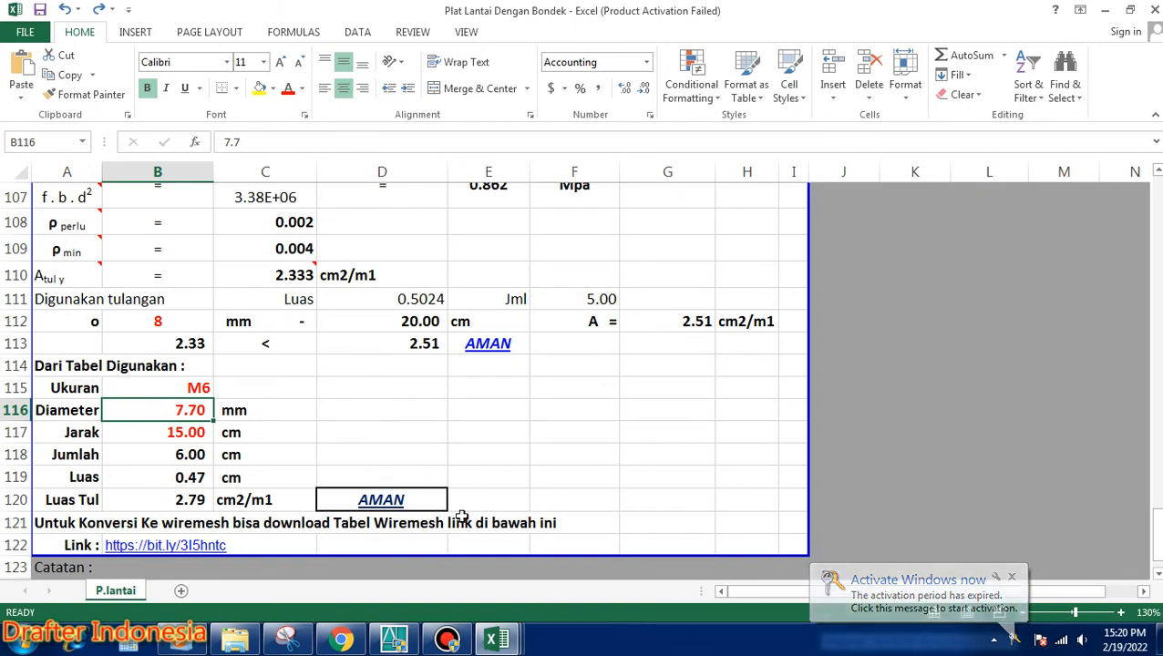
pyautogui.click(1012, 577)
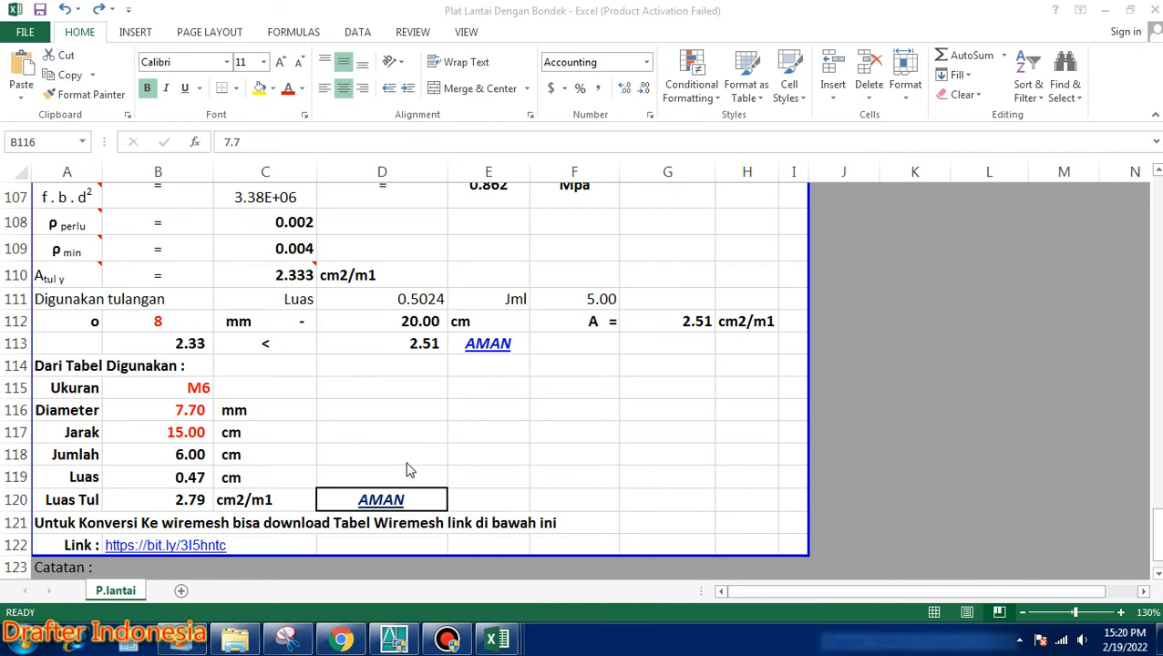
# Review the whole calculation sheet from the bondek slab diagram and material inputs down to the reinforcement results
pyautogui.click(450, 265)
pyautogui.scroll(20, 416, 316)
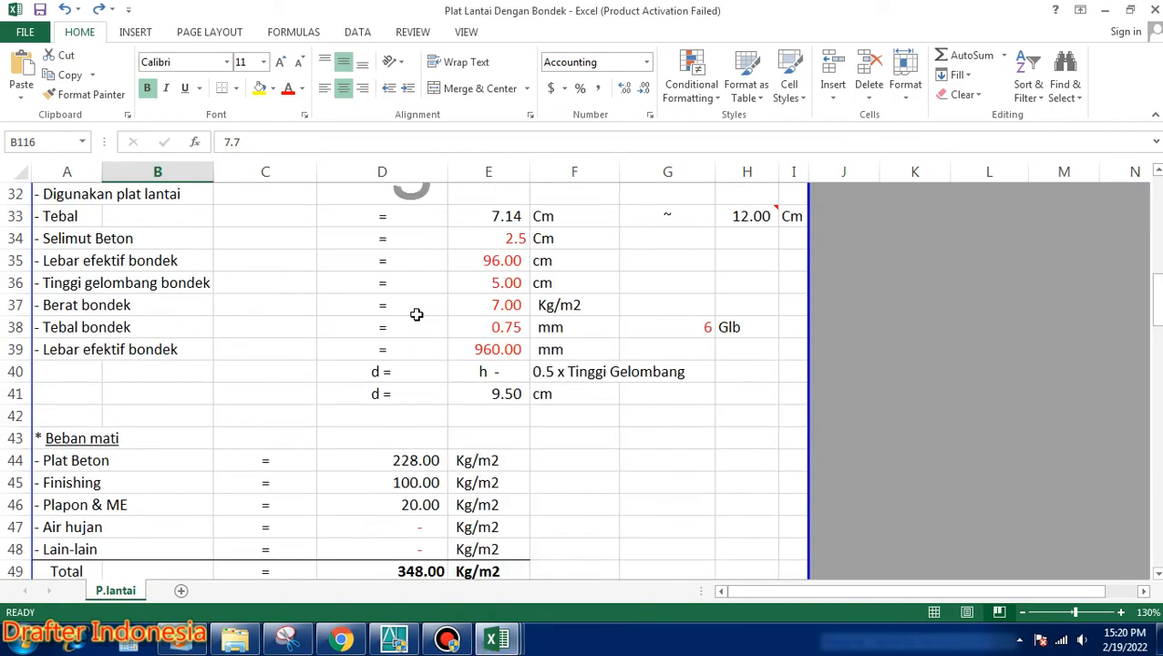
pyautogui.scroll(4, 417, 316)
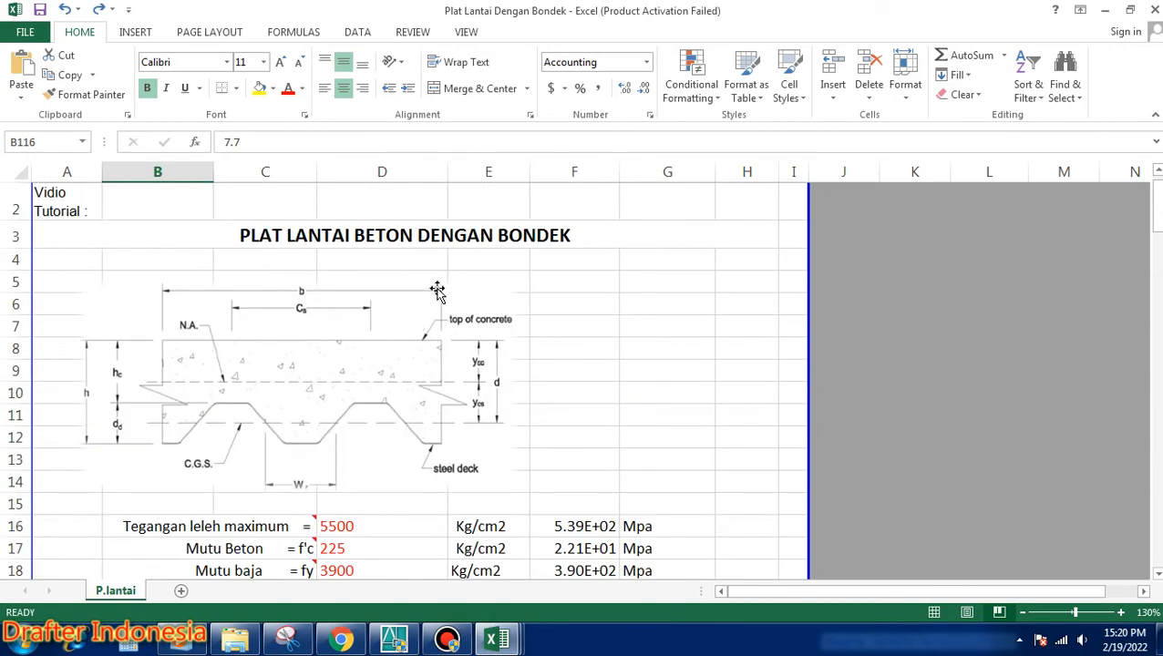
pyautogui.scroll(-6, 437, 291)
pyautogui.scroll(-4, 437, 291)
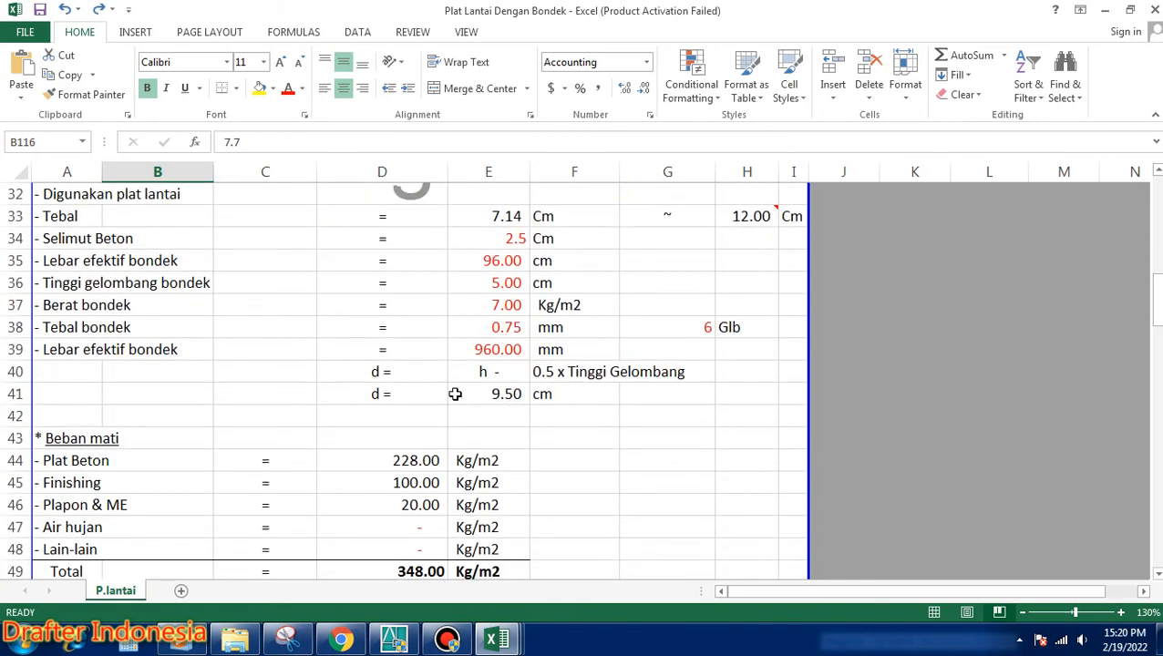
pyautogui.scroll(-10, 461, 374)
pyautogui.scroll(-14, 471, 360)
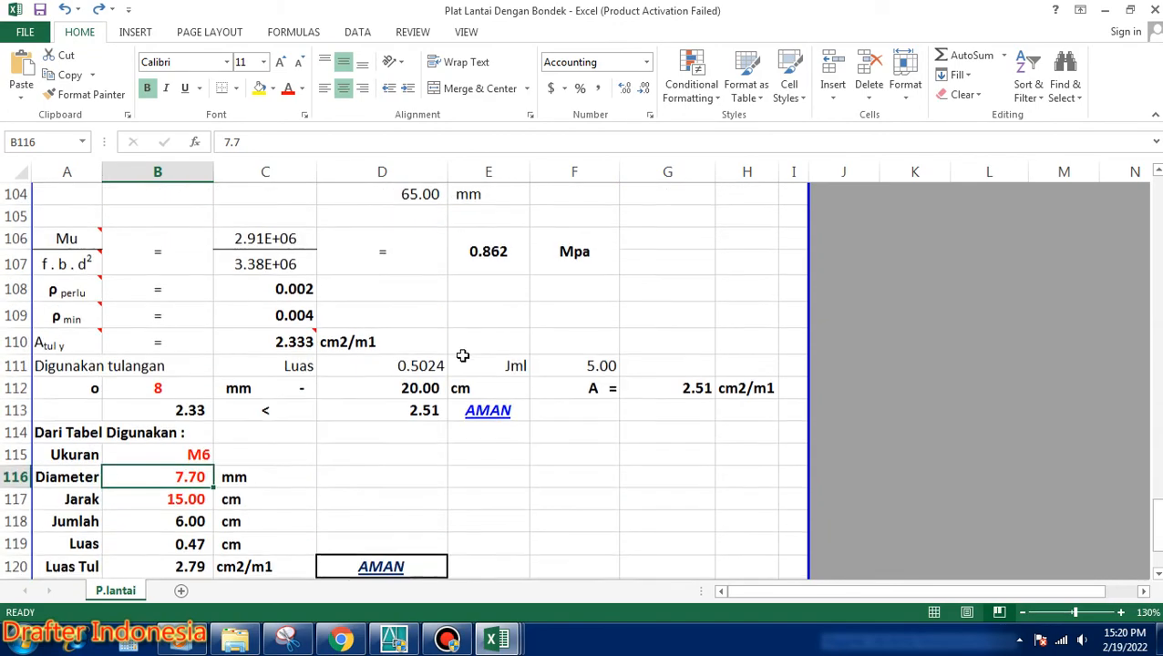
# Set the wire mesh Ukuran in the Dari Tabel Digunakan section to M8
pyautogui.click(206, 452)
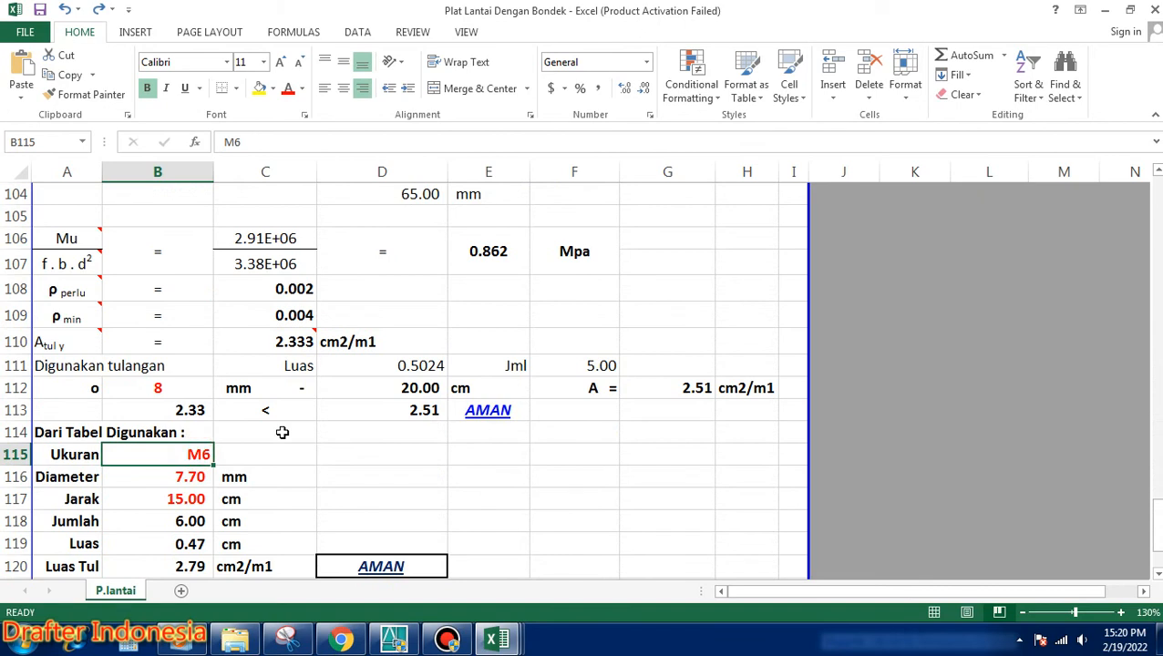
pyautogui.write('M8')
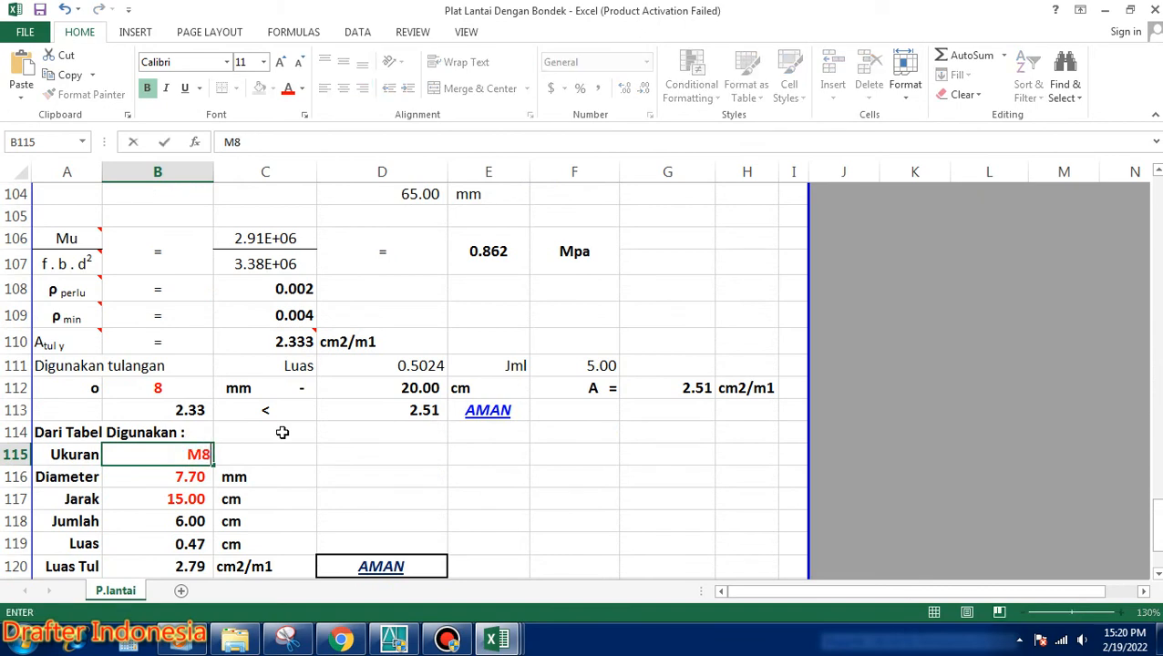
pyautogui.press('Return')
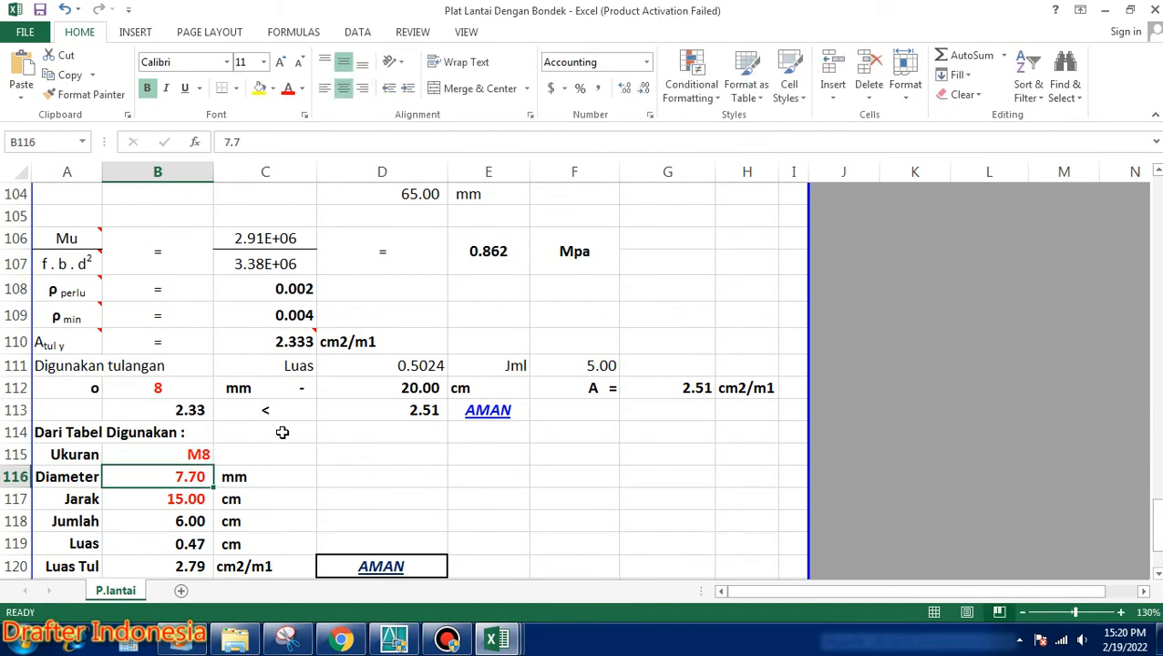
# View the wiremesh table download link and the Catatan notes at the end of the sheet, together with the Luas Tul row
pyautogui.scroll(-2, 435, 361)
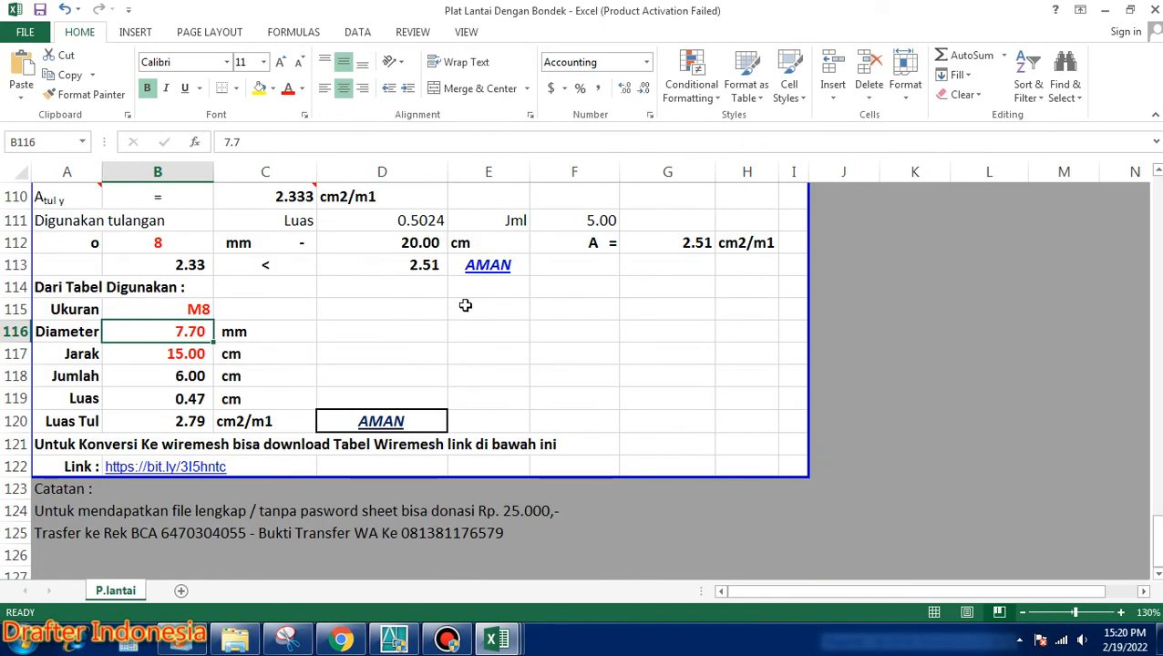
pyautogui.scroll(2, 498, 348)
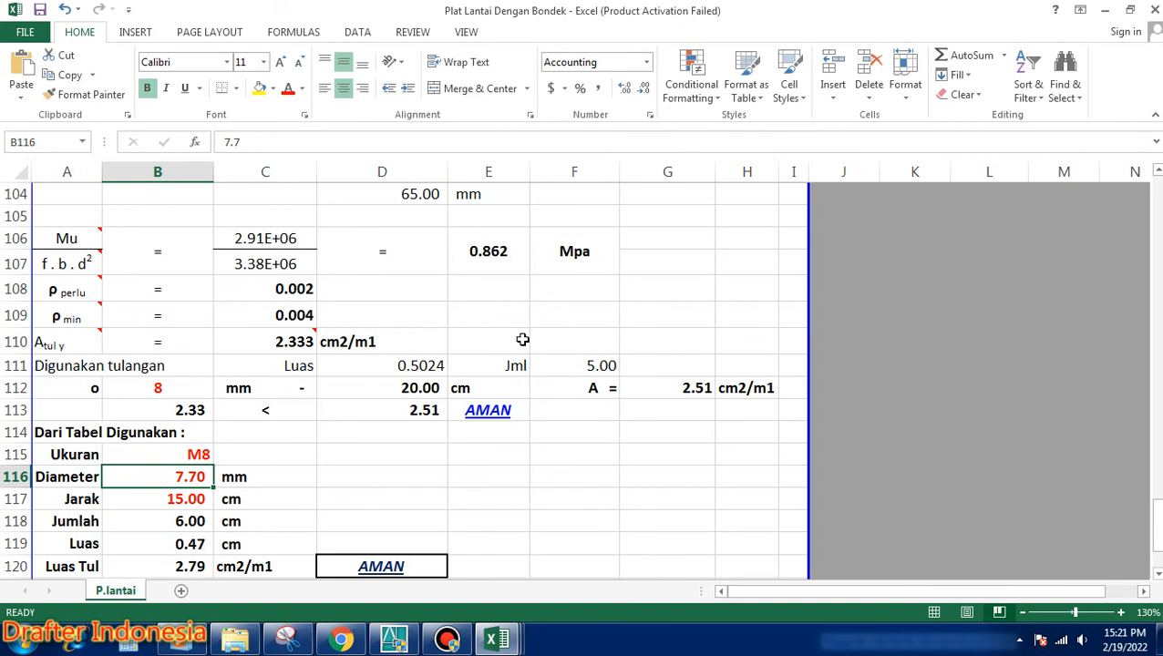
pyautogui.press('Down')
pyautogui.press('Down')
pyautogui.press('Down')
pyautogui.press('Down')
pyautogui.press('Down')
pyautogui.press('Down')
pyautogui.press('Down')
pyautogui.press('Down')
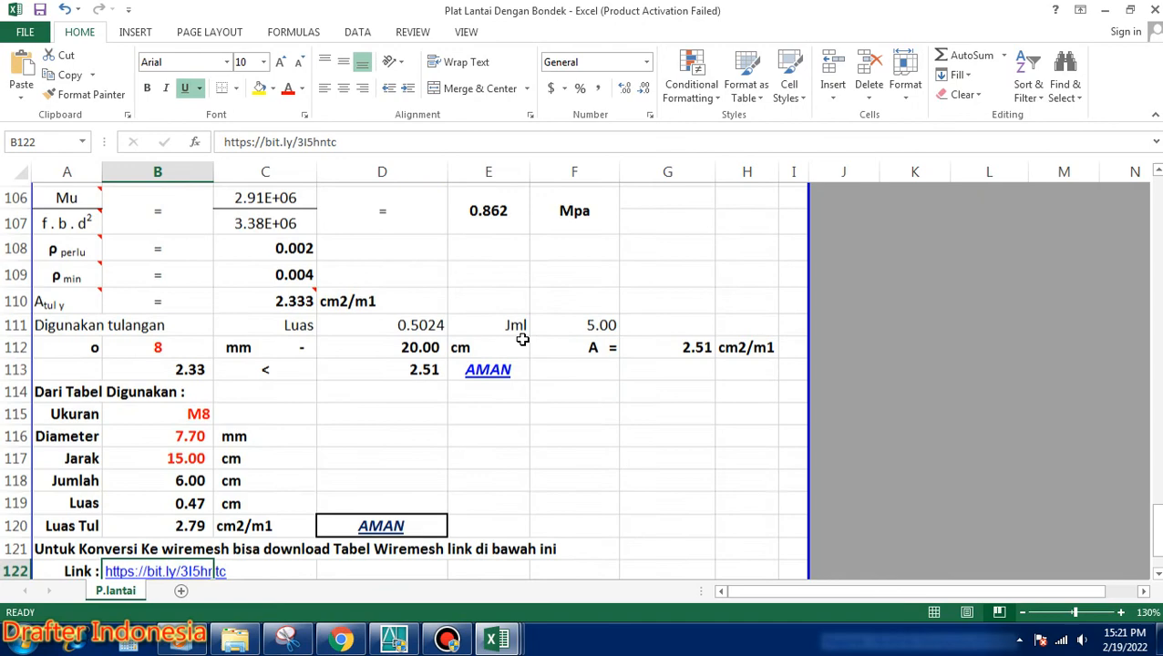
pyautogui.press('Up')
pyautogui.press('Up')
pyautogui.press('Up')
pyautogui.press('Up')
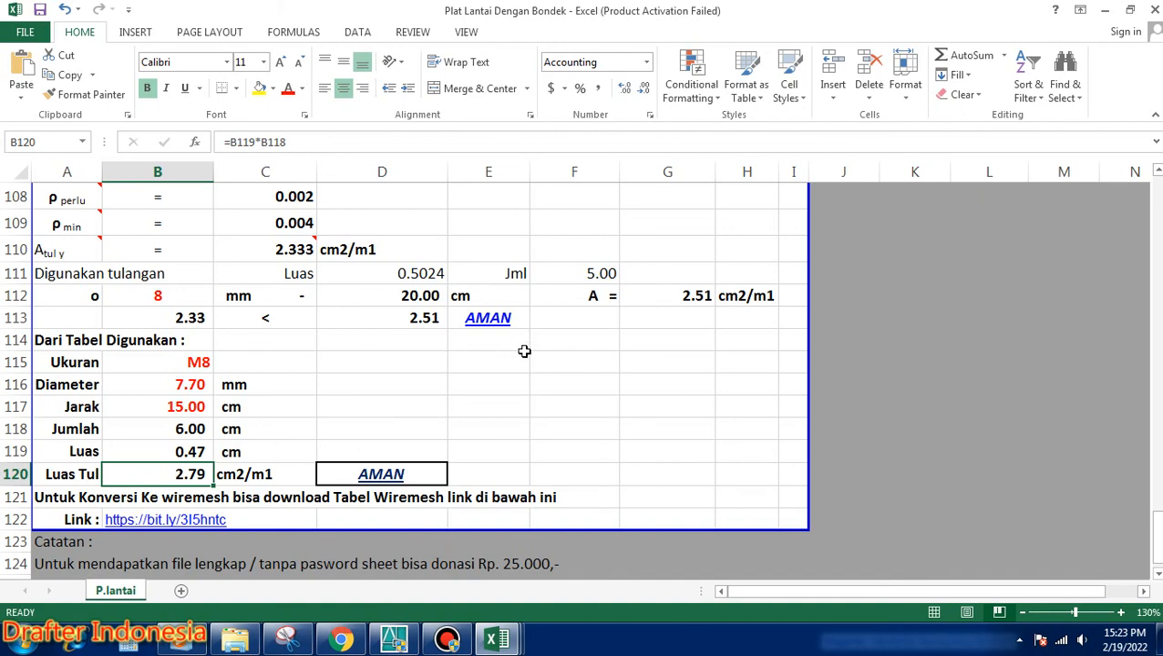
pyautogui.click(449, 640)
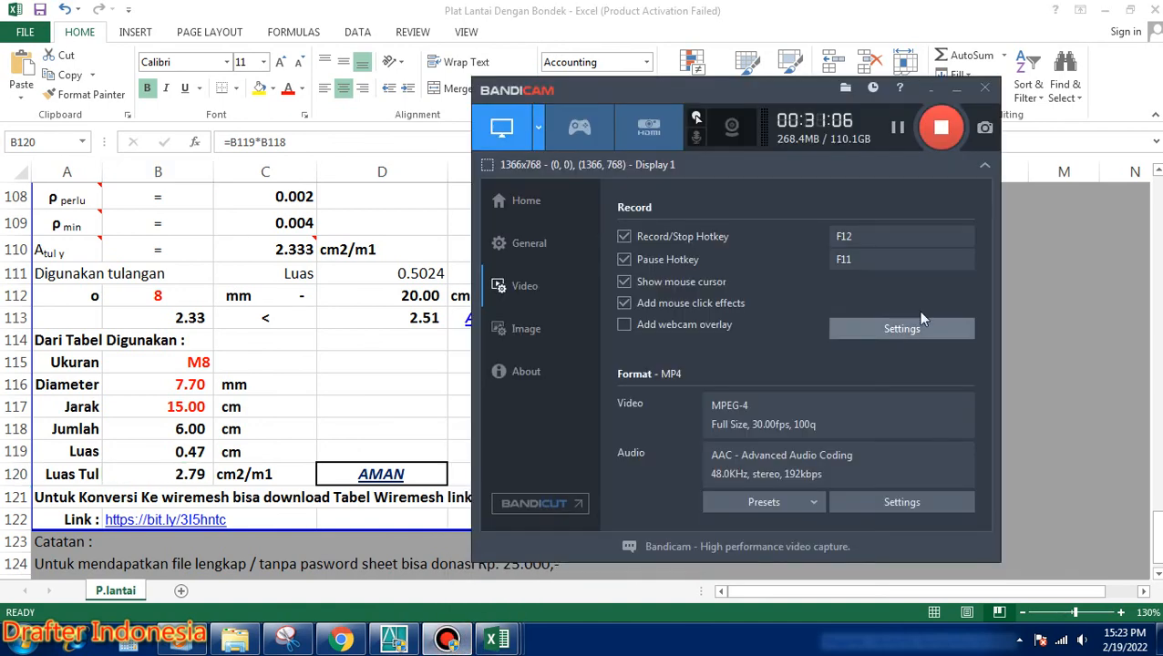